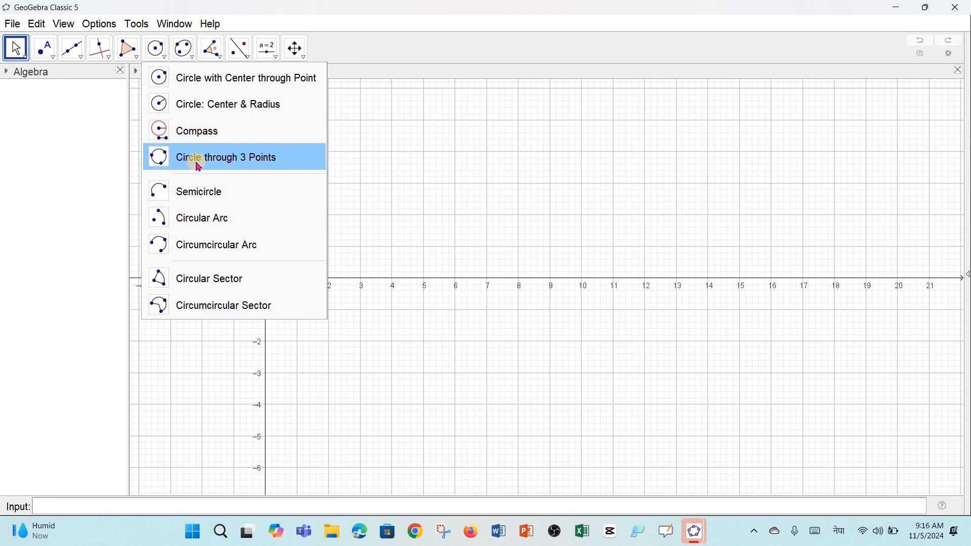
Draw two concentric semicircles with the Semicircle tool, from (3, 1) to (4, 1) and from (2, 1) to (5, 1).
{"action": "left_click", "coordinate": [204, 192]}
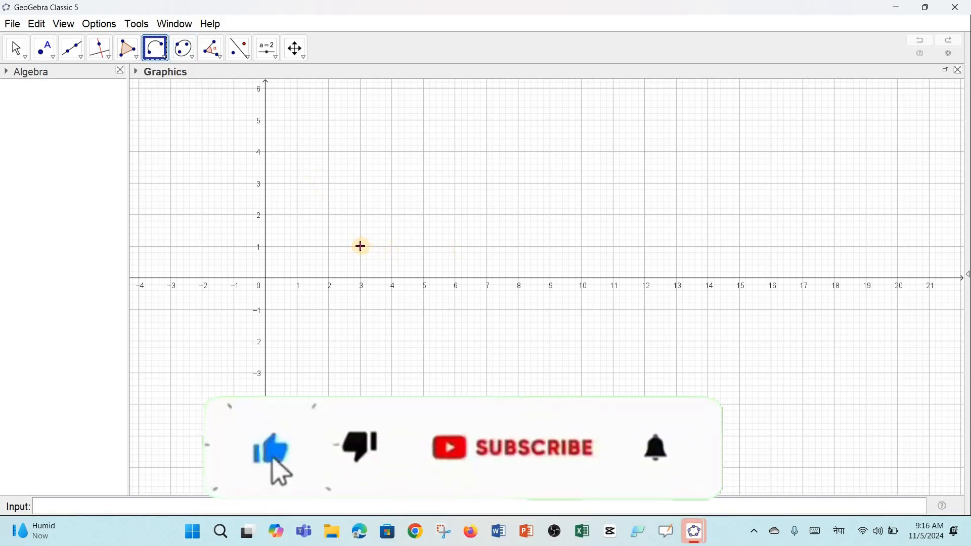
{"action": "left_click", "coordinate": [361, 247]}
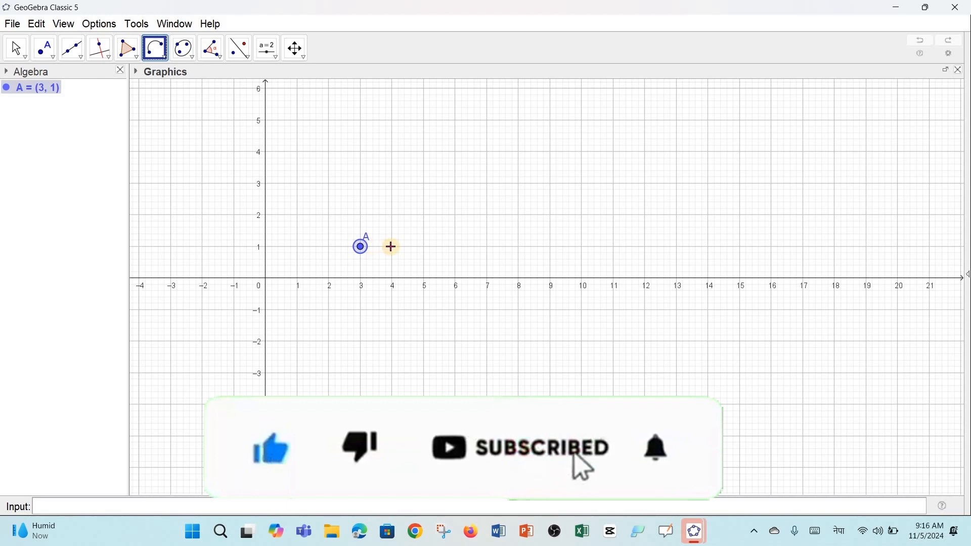
{"action": "left_click", "coordinate": [392, 247]}
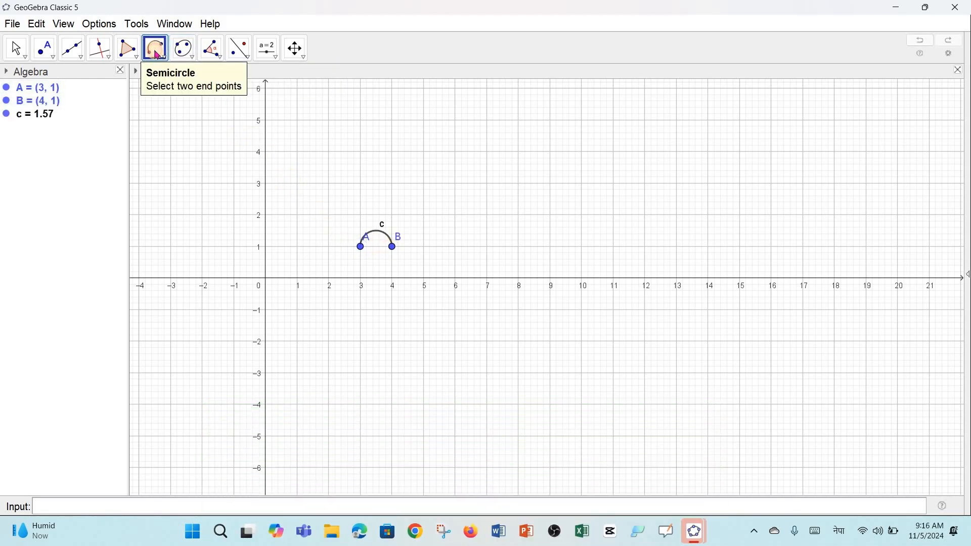
{"action": "left_click", "coordinate": [329, 247]}
{"action": "left_click", "coordinate": [424, 247]}
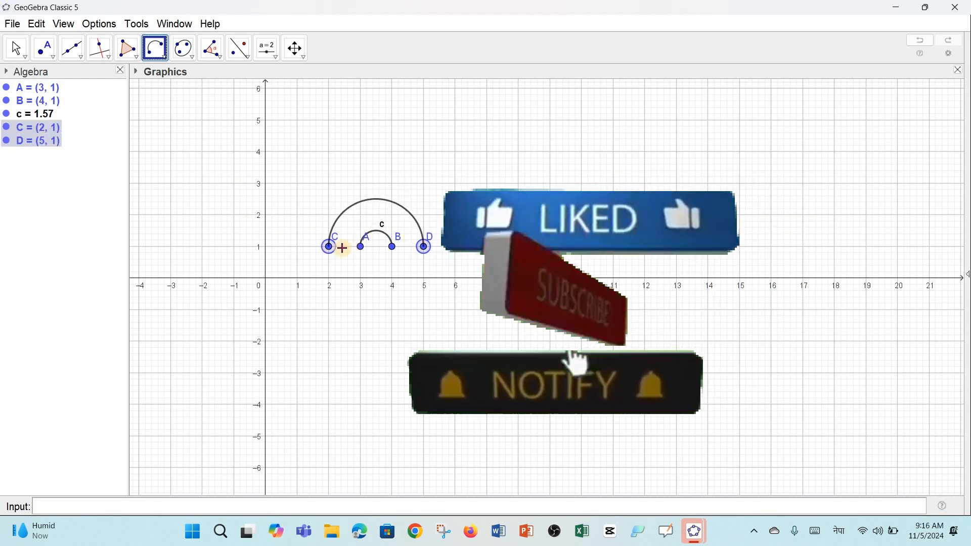
Add two larger concentric semicircles, from (1, 1) to (6, 1) and from (0, 1) to (7, 1).
{"action": "left_click", "coordinate": [297, 246]}
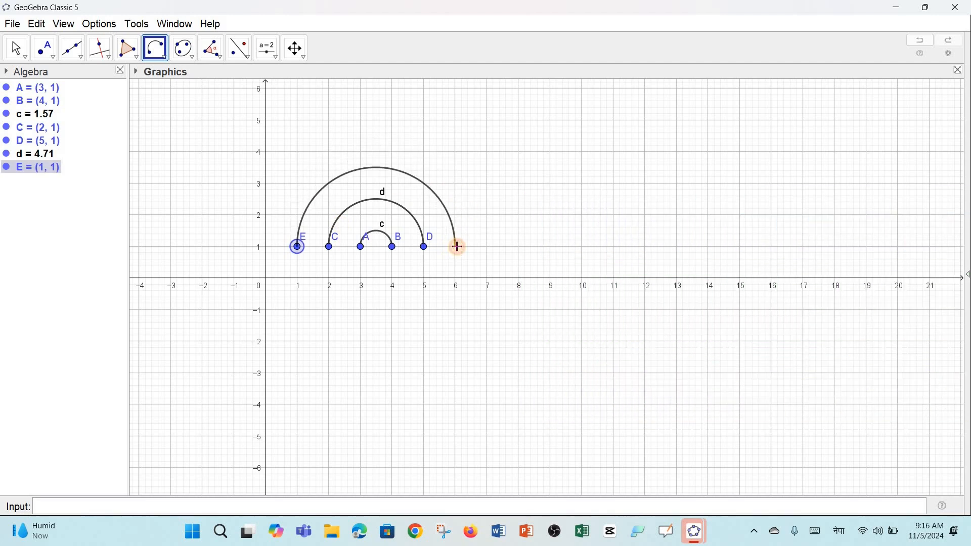
{"action": "left_click", "coordinate": [457, 247]}
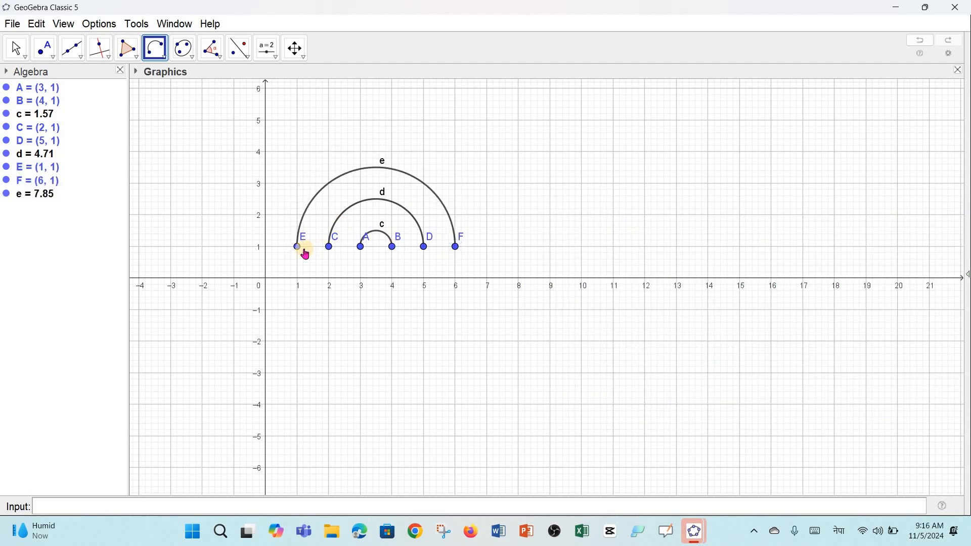
{"action": "left_click", "coordinate": [266, 246]}
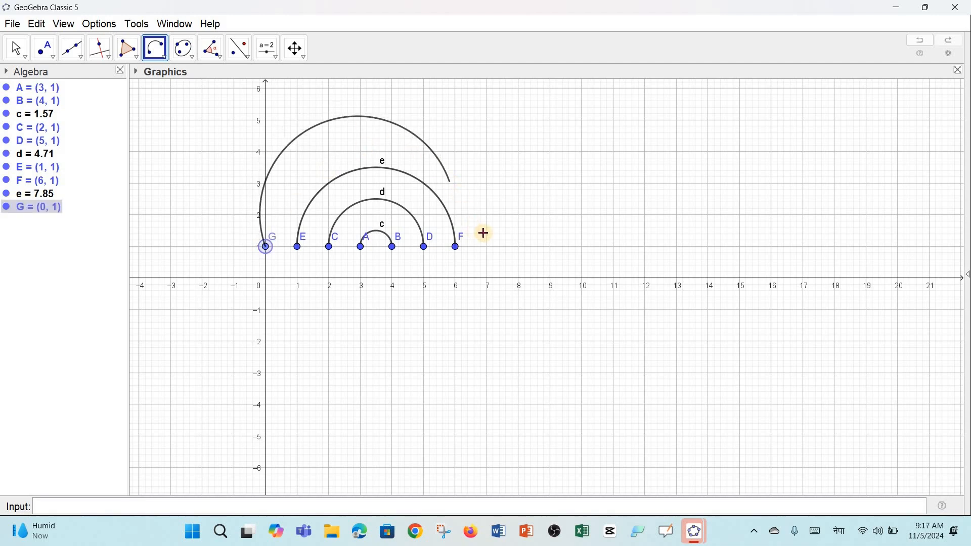
{"action": "left_click", "coordinate": [487, 247]}
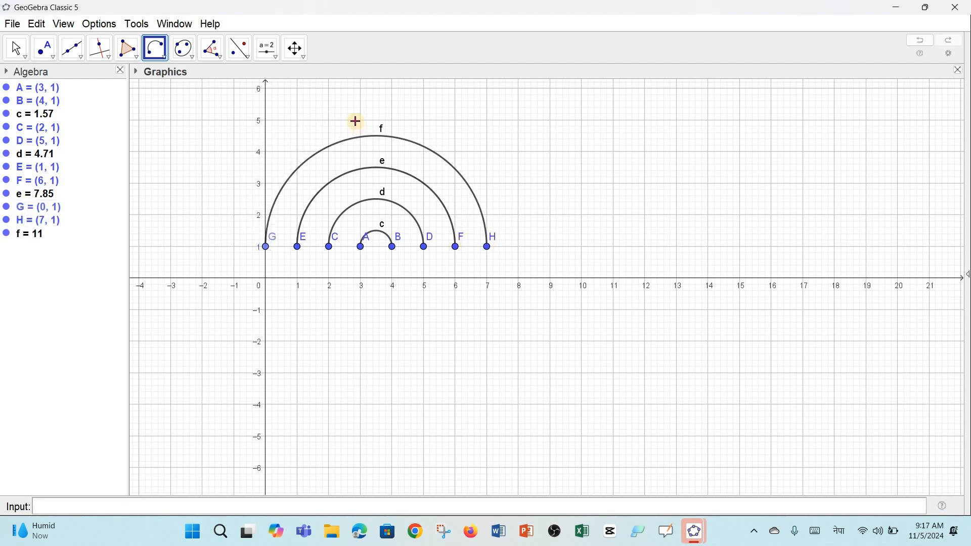
Draw a segment from point G to point H as the base of the concentric semicircles.
{"action": "left_click", "coordinate": [73, 59]}
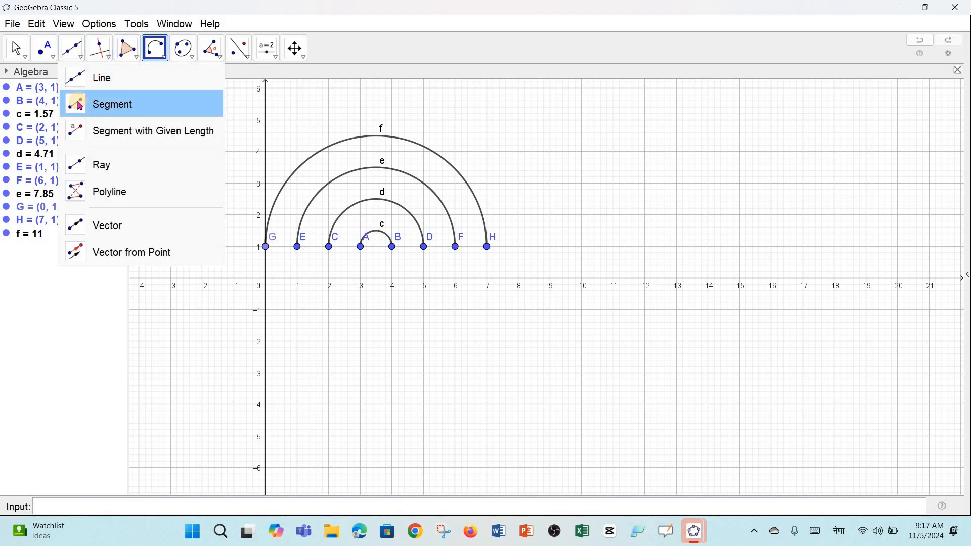
{"action": "left_click", "coordinate": [80, 106]}
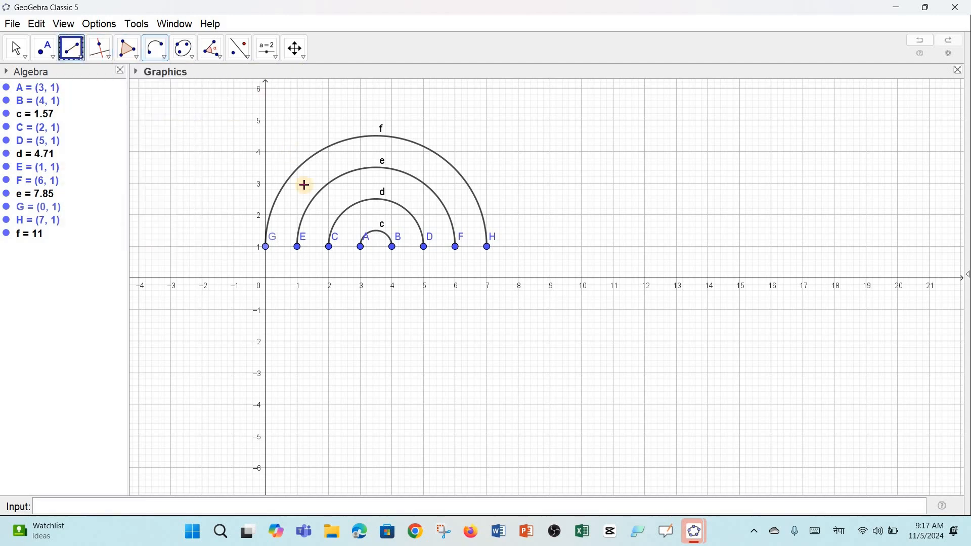
{"action": "left_click", "coordinate": [266, 248]}
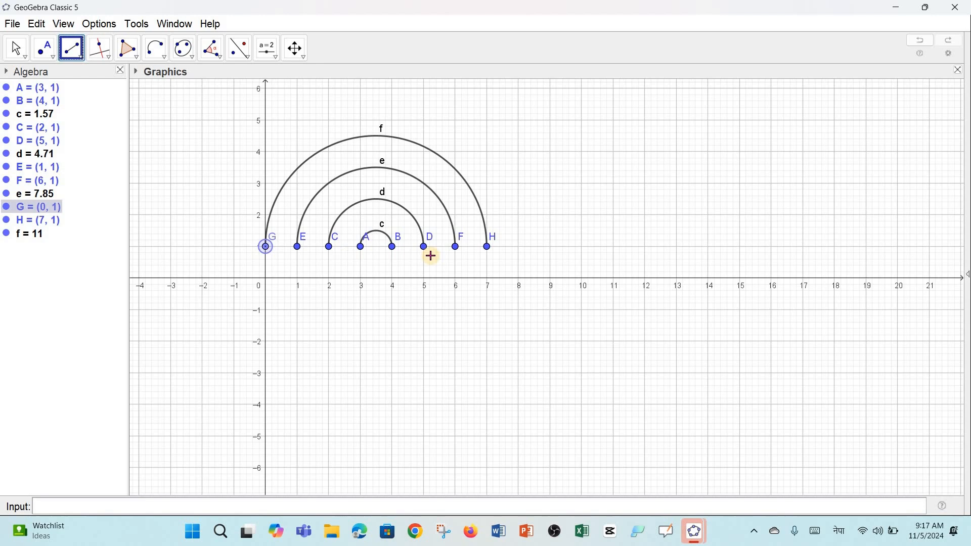
{"action": "left_click", "coordinate": [487, 248]}
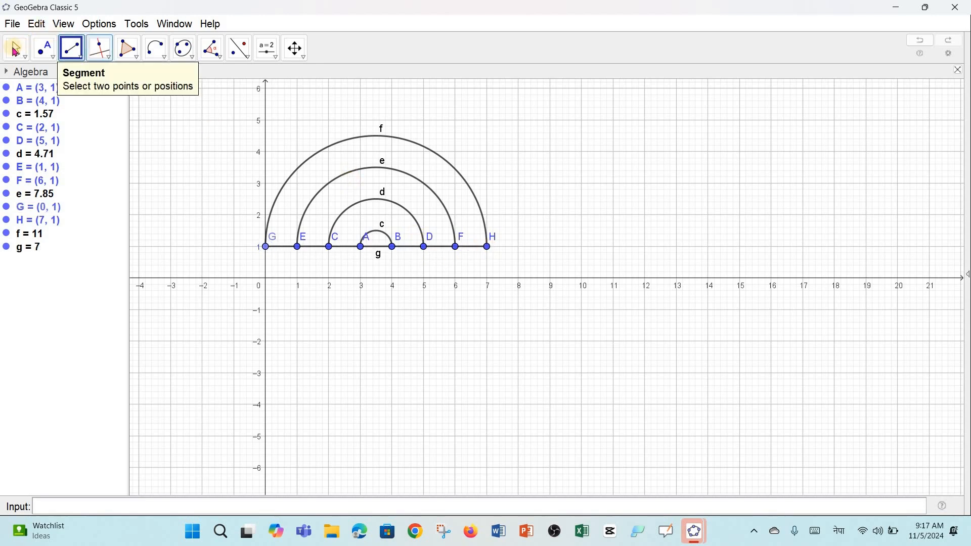
{"action": "left_click", "coordinate": [12, 50]}
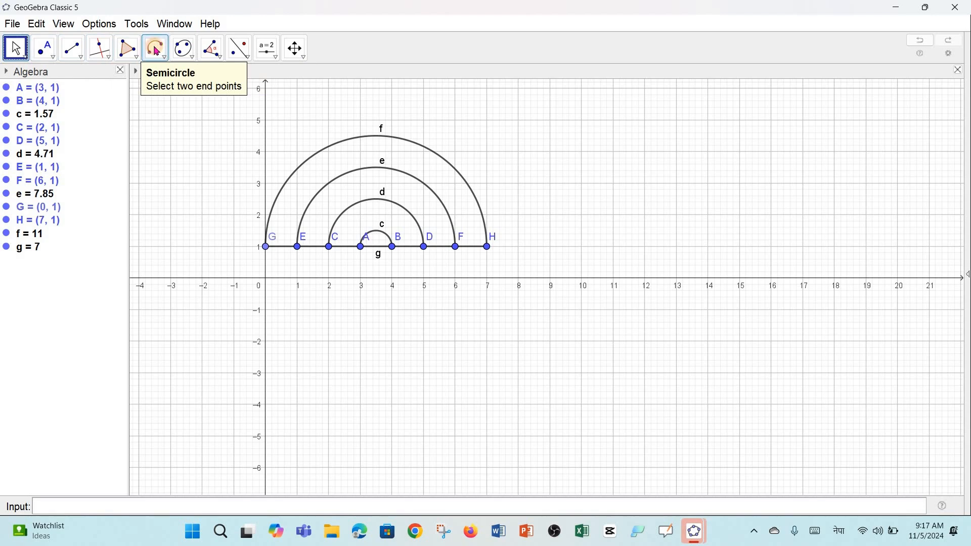
Draw three semicircles sharing the start point (12, 1), ending at (13, 1), (14, 1) and (15, 1).
{"action": "left_click", "coordinate": [157, 50]}
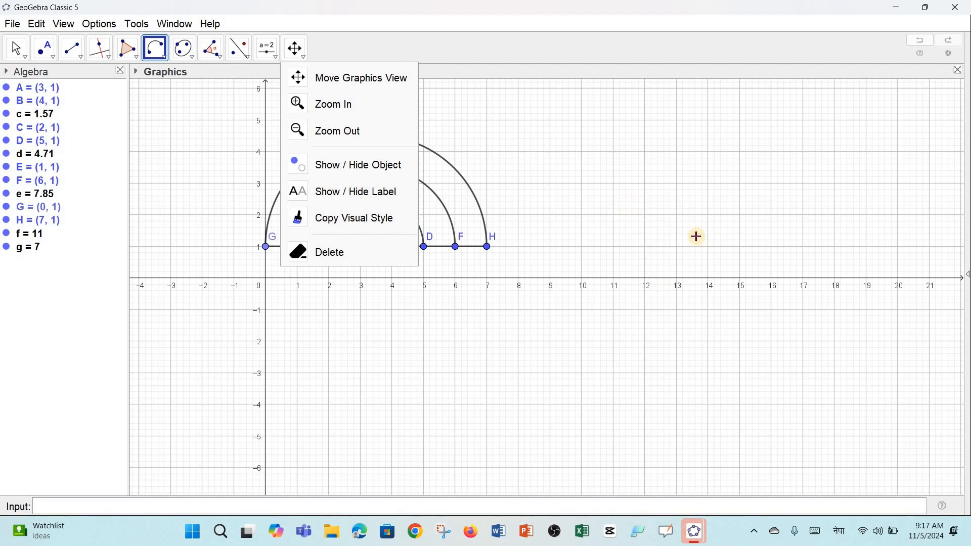
{"action": "left_click", "coordinate": [646, 246]}
{"action": "left_click", "coordinate": [678, 246]}
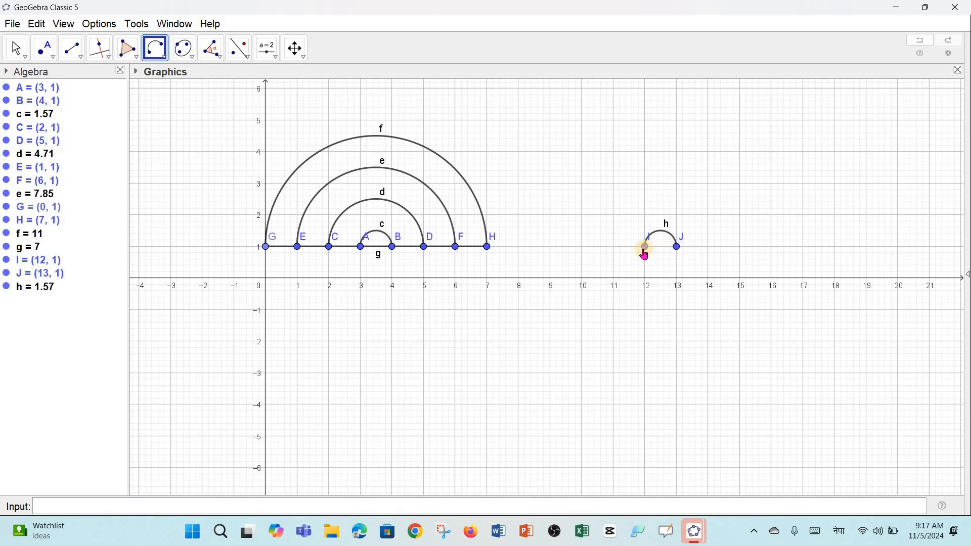
{"action": "left_click", "coordinate": [645, 247]}
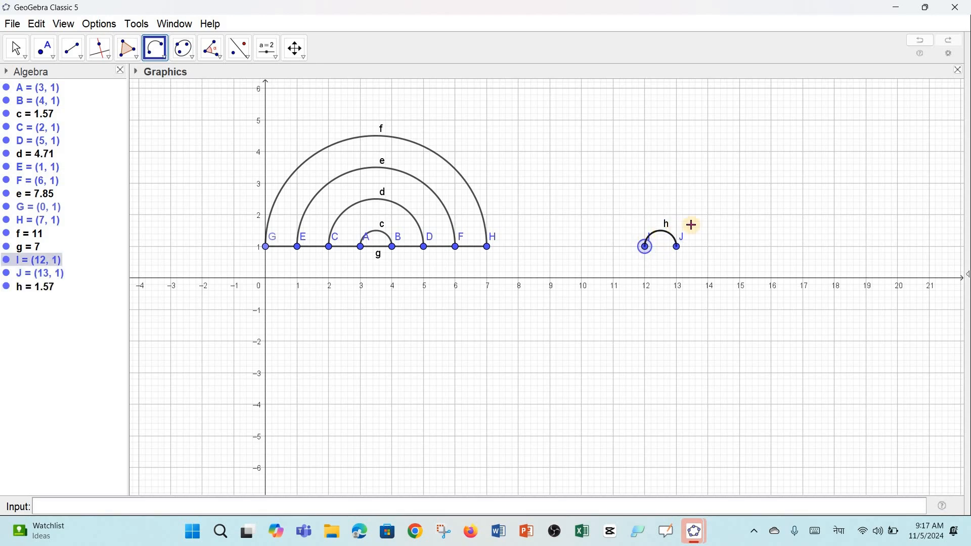
{"action": "left_click", "coordinate": [712, 247]}
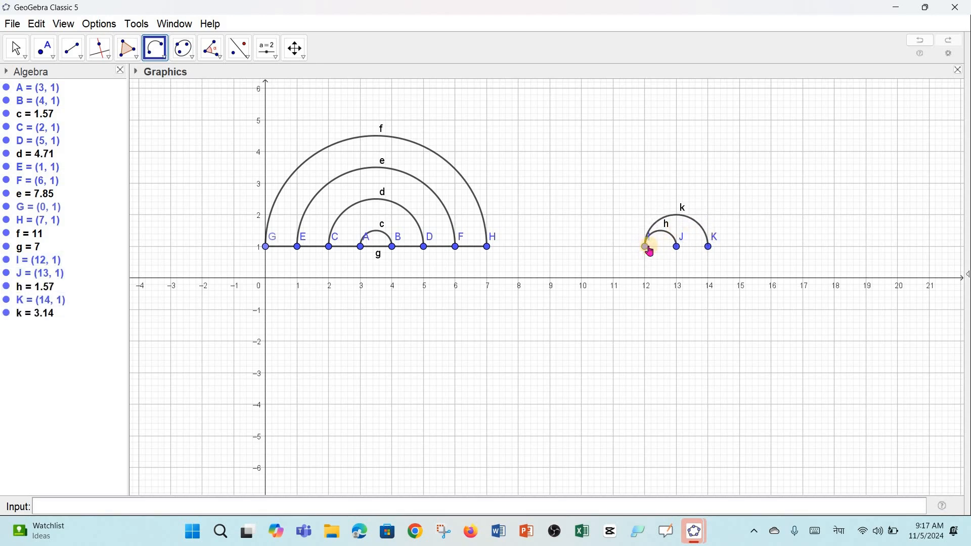
{"action": "left_click", "coordinate": [645, 246]}
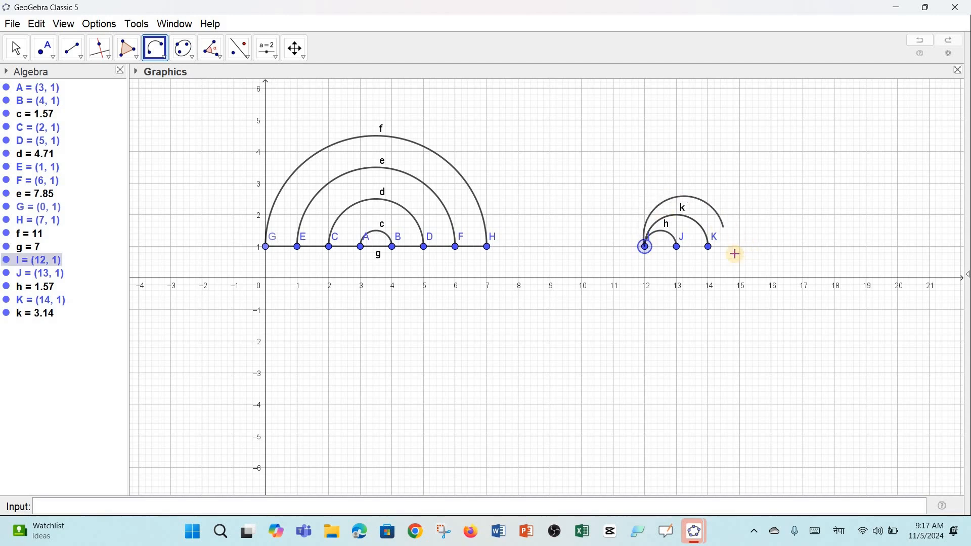
{"action": "left_click", "coordinate": [739, 249]}
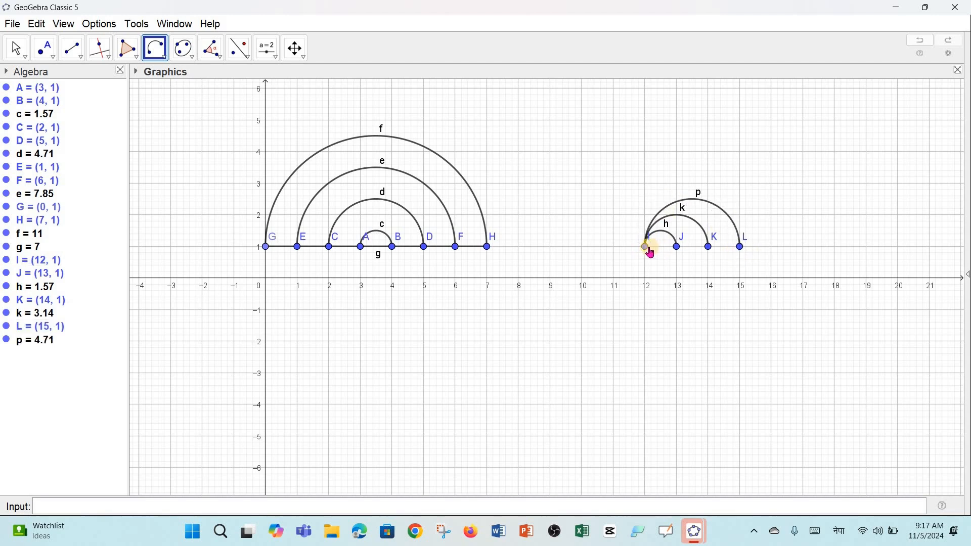
Add semicircles from point I to (16, 1), (17, 1) and (18, 1), moving point N exactly onto (17, 1).
{"action": "left_click", "coordinate": [646, 247]}
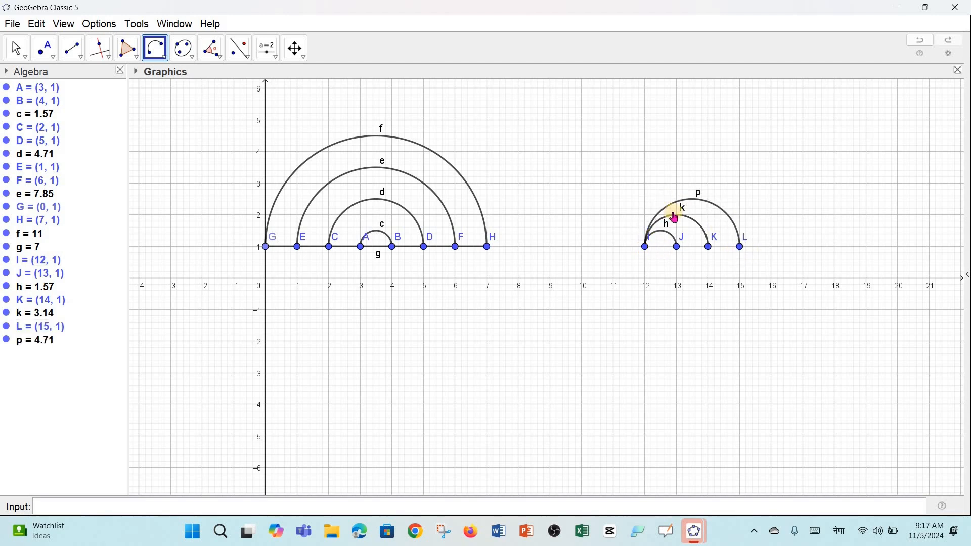
{"action": "left_click", "coordinate": [773, 245]}
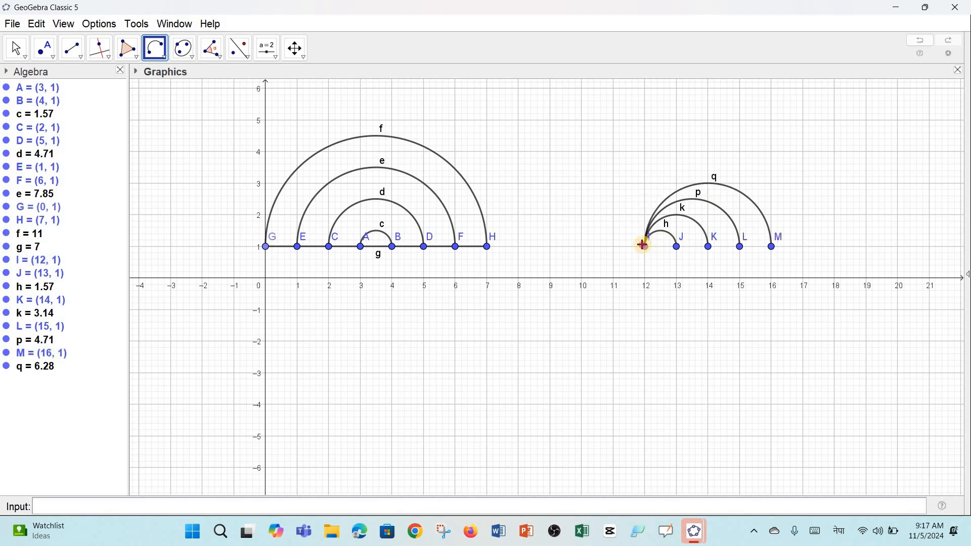
{"action": "left_click", "coordinate": [644, 246]}
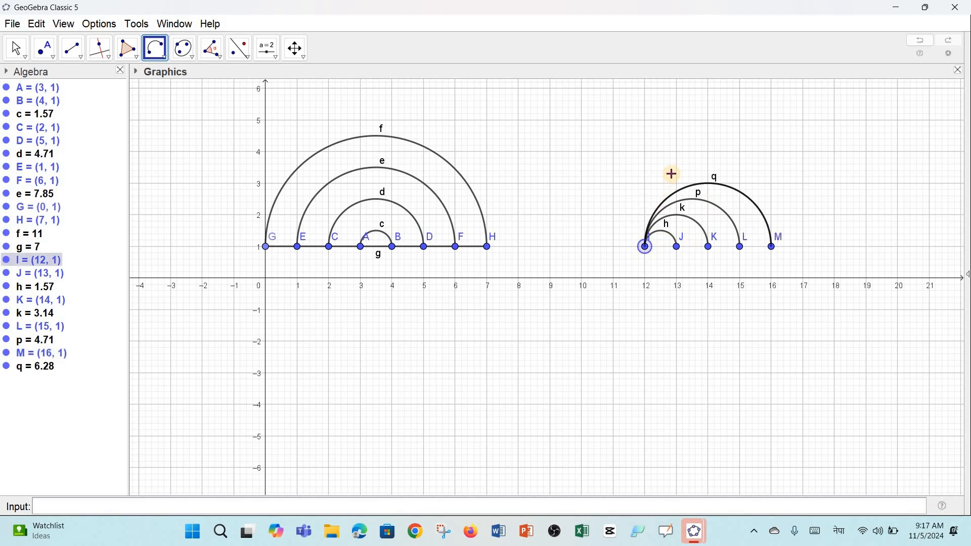
{"action": "left_click", "coordinate": [805, 242]}
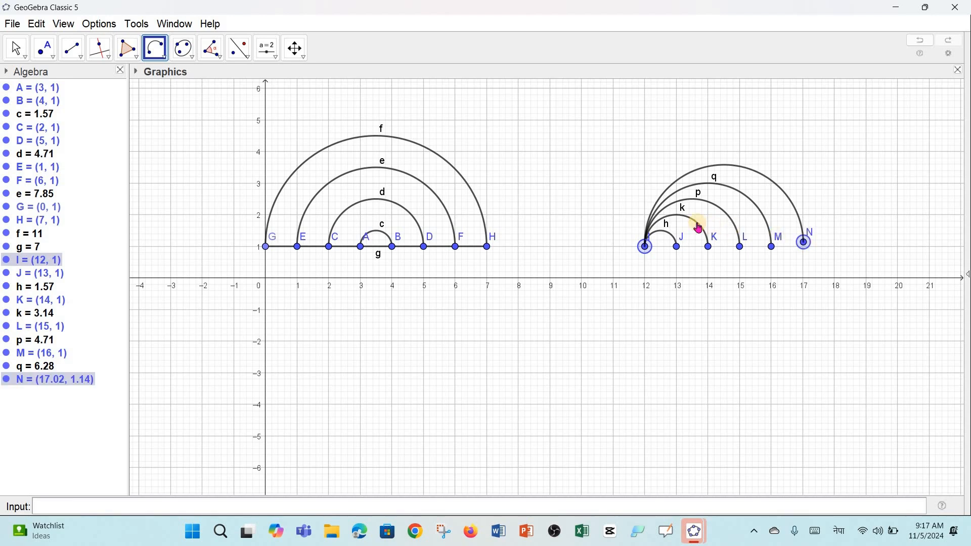
{"action": "left_click", "coordinate": [645, 247]}
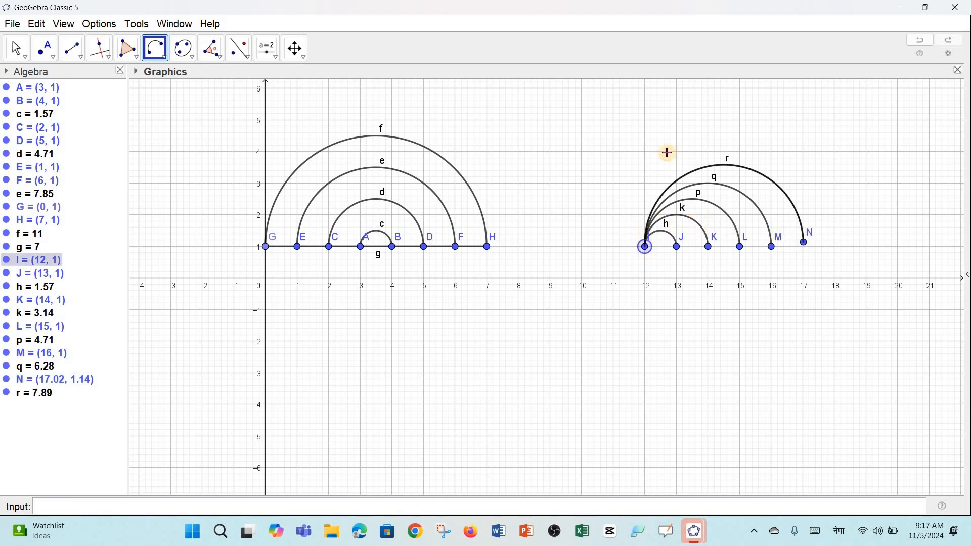
{"action": "left_click", "coordinate": [835, 247]}
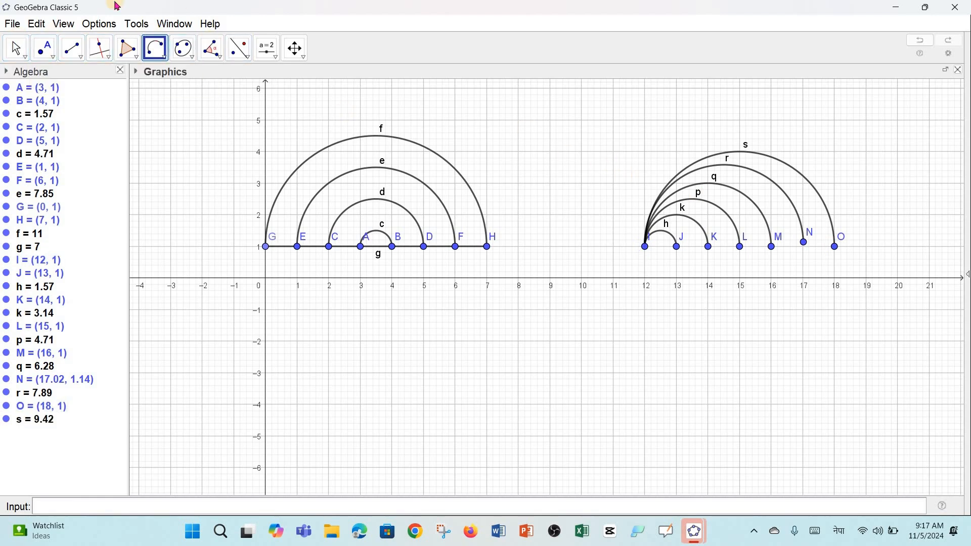
{"action": "left_click", "coordinate": [17, 49]}
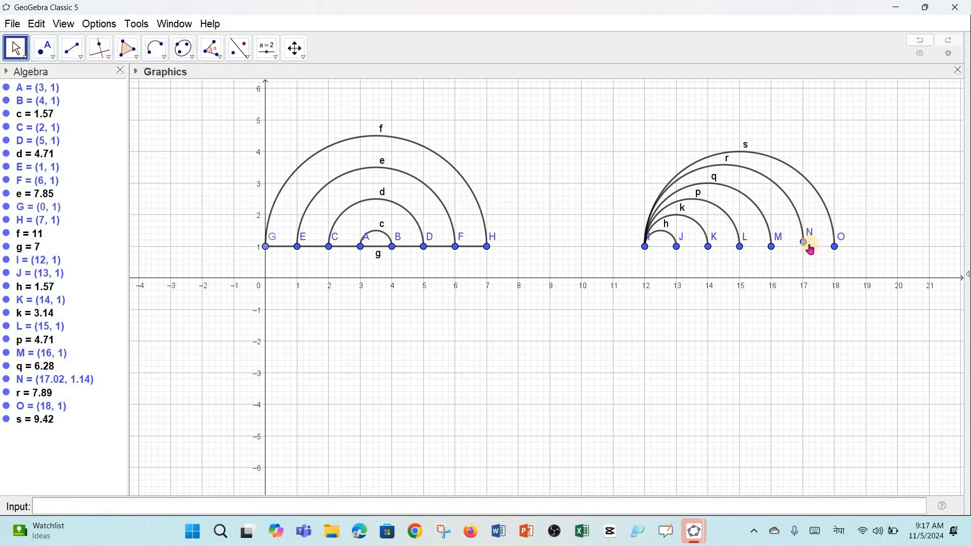
{"action": "left_click_drag", "start_coordinate": [808, 248], "coordinate": [804, 247]}
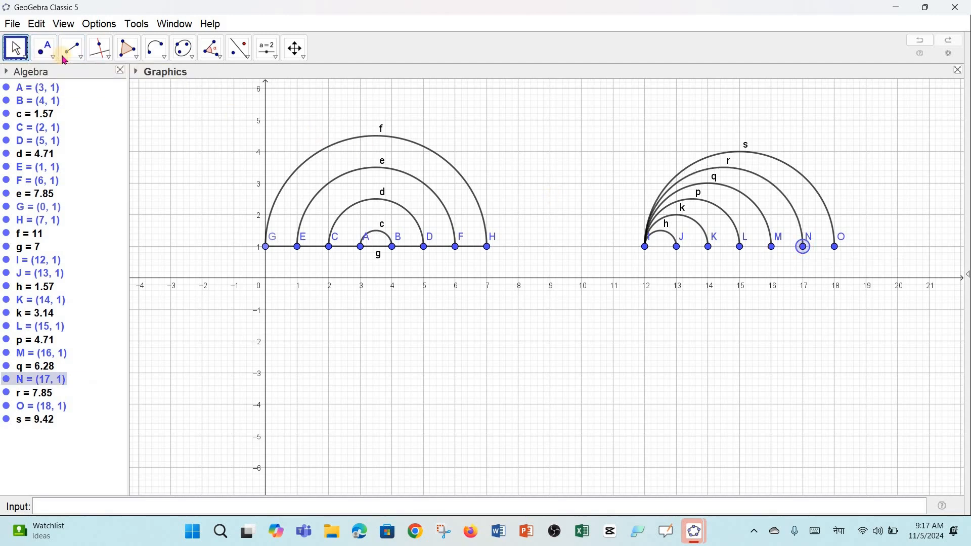
Draw a segment from point I to point O as the base of the second group of semicircles.
{"action": "left_click", "coordinate": [83, 62]}
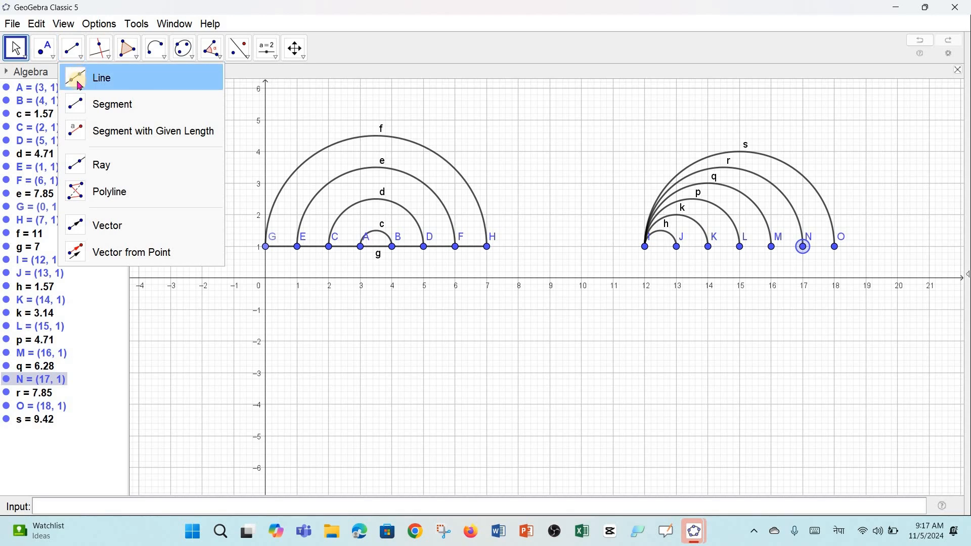
{"action": "left_click", "coordinate": [78, 107]}
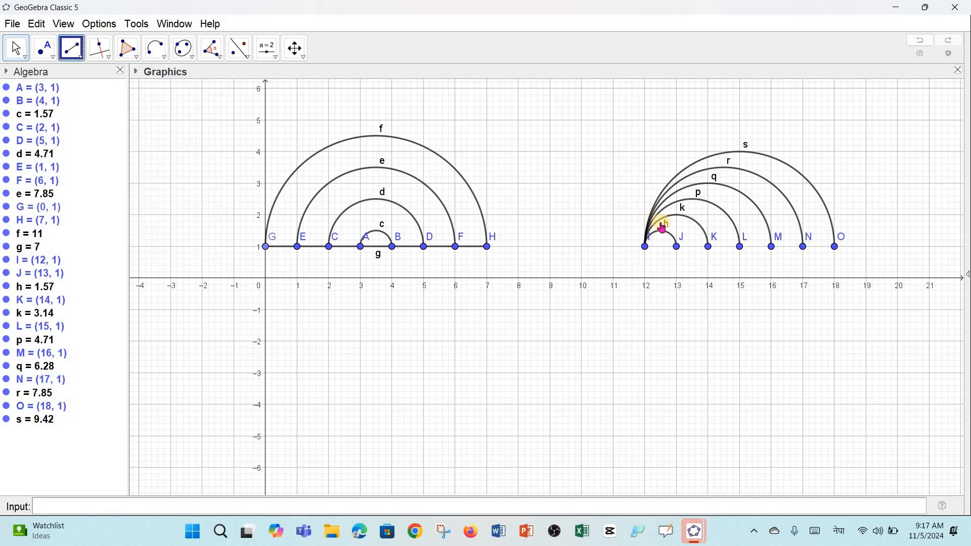
{"action": "left_click", "coordinate": [646, 247]}
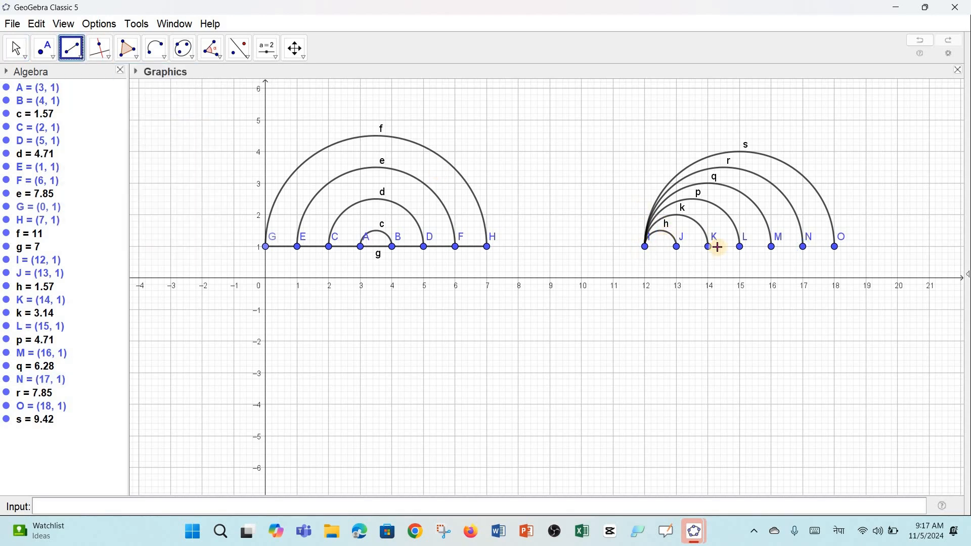
{"action": "left_click", "coordinate": [836, 247]}
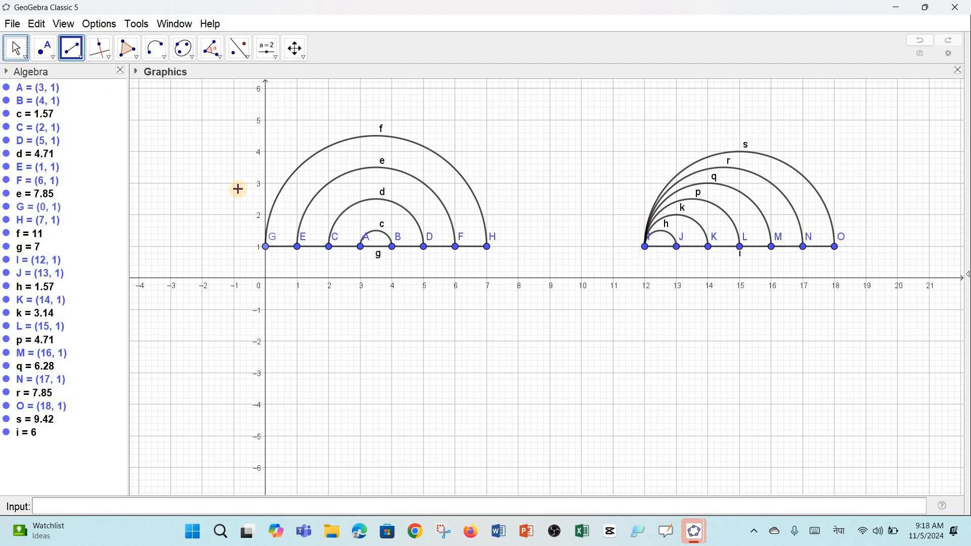
{"action": "key", "text": "Escape"}
Change the colour of the innermost semicircle between A and B to magenta.
{"action": "left_click", "coordinate": [369, 234]}
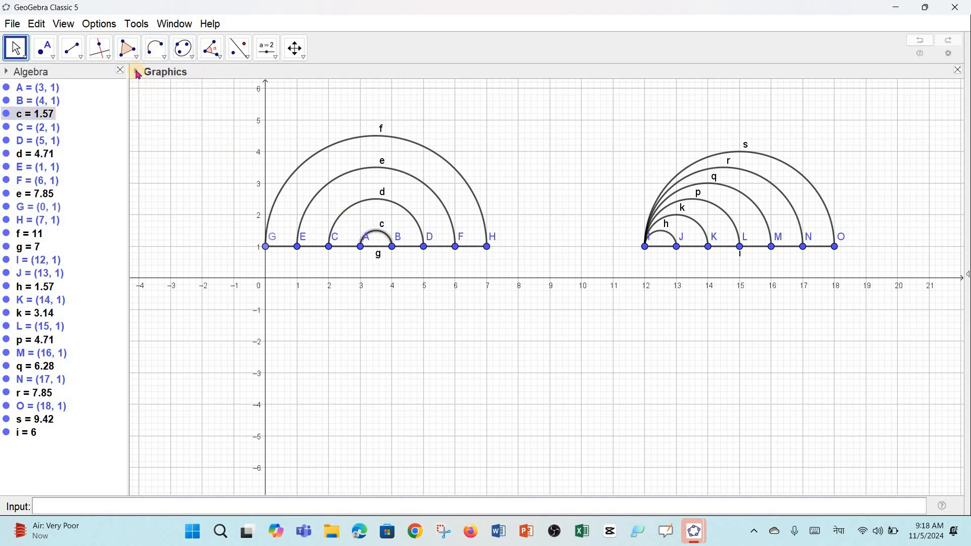
{"action": "left_click", "coordinate": [136, 71]}
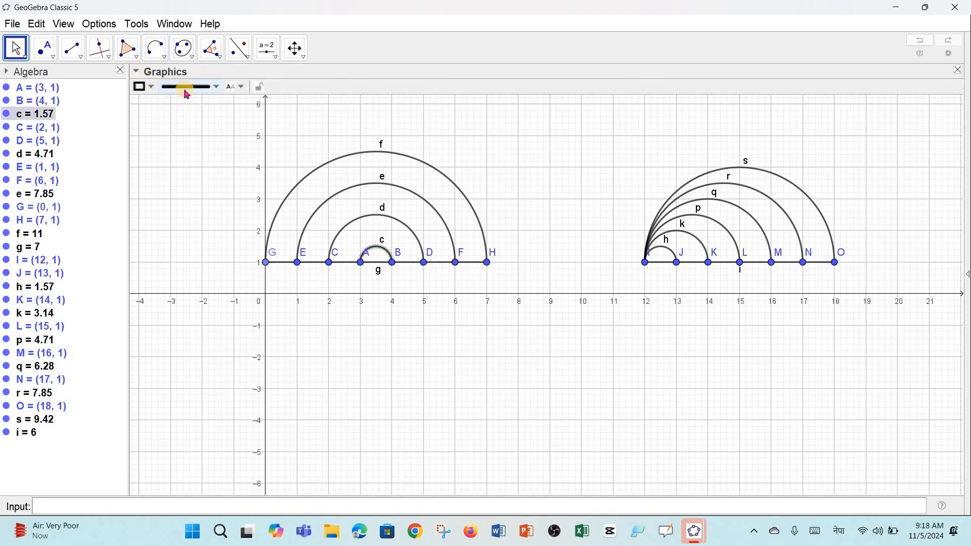
{"action": "left_click", "coordinate": [208, 91]}
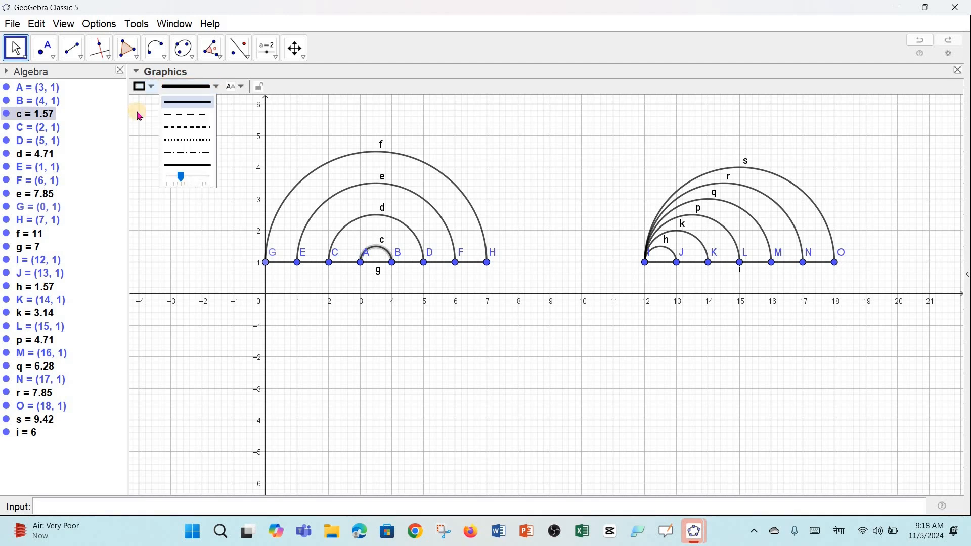
{"action": "left_click", "coordinate": [146, 87]}
{"action": "left_click", "coordinate": [246, 106]}
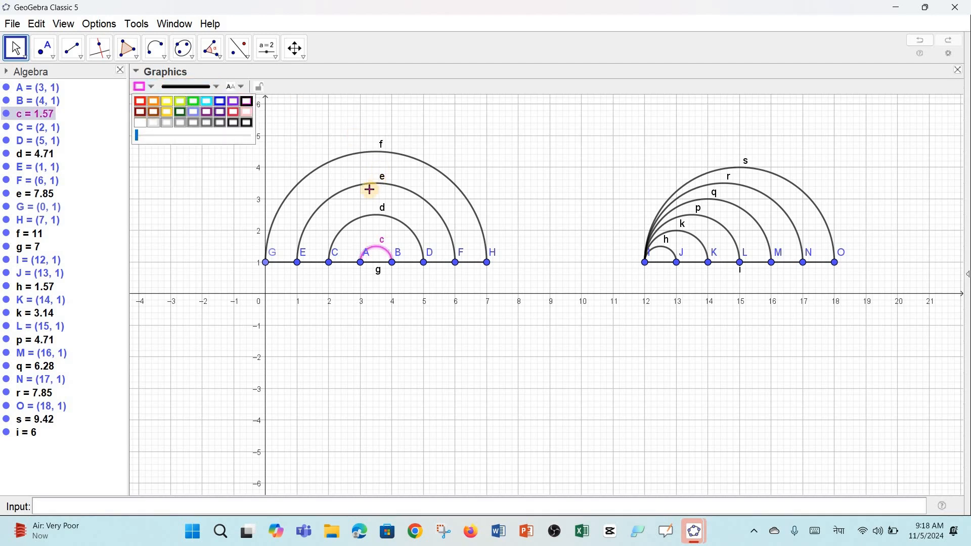
Colour the semicircle between C and D cyan and the semicircle between E and F red.
{"action": "left_click", "coordinate": [357, 223]}
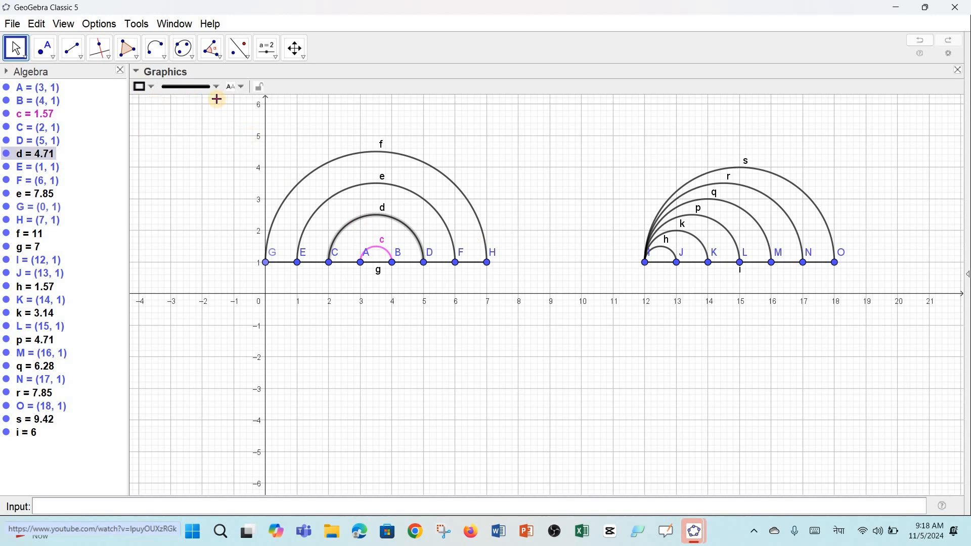
{"action": "left_click", "coordinate": [151, 87]}
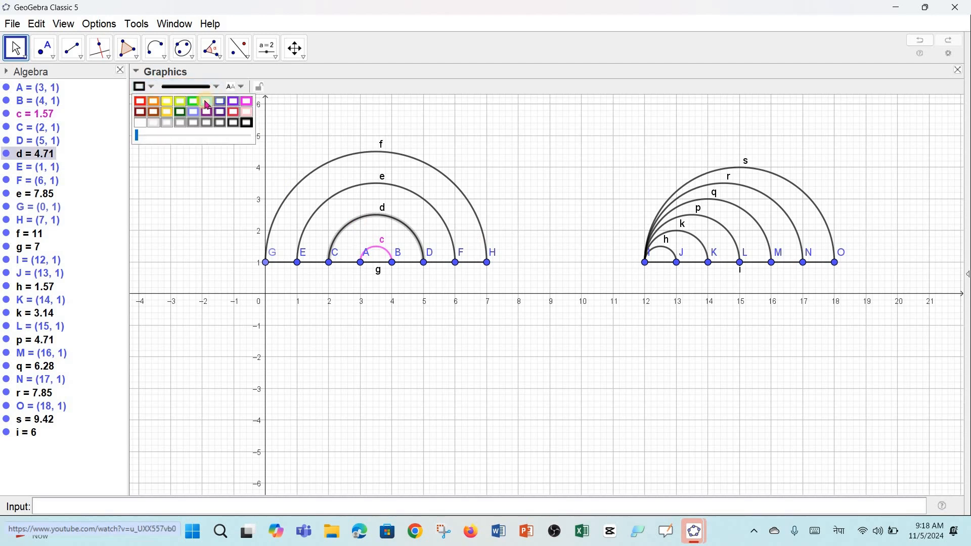
{"action": "left_click", "coordinate": [343, 195]}
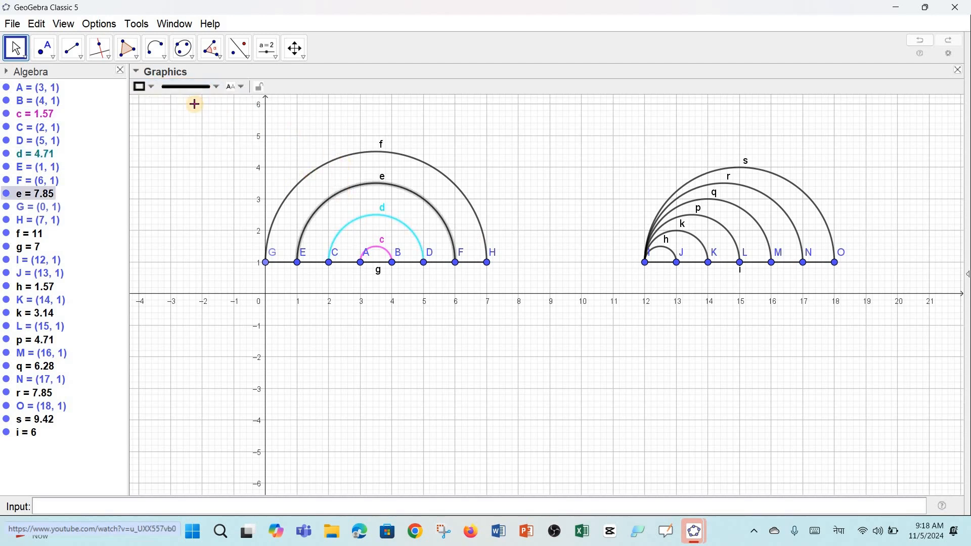
{"action": "left_click", "coordinate": [156, 88]}
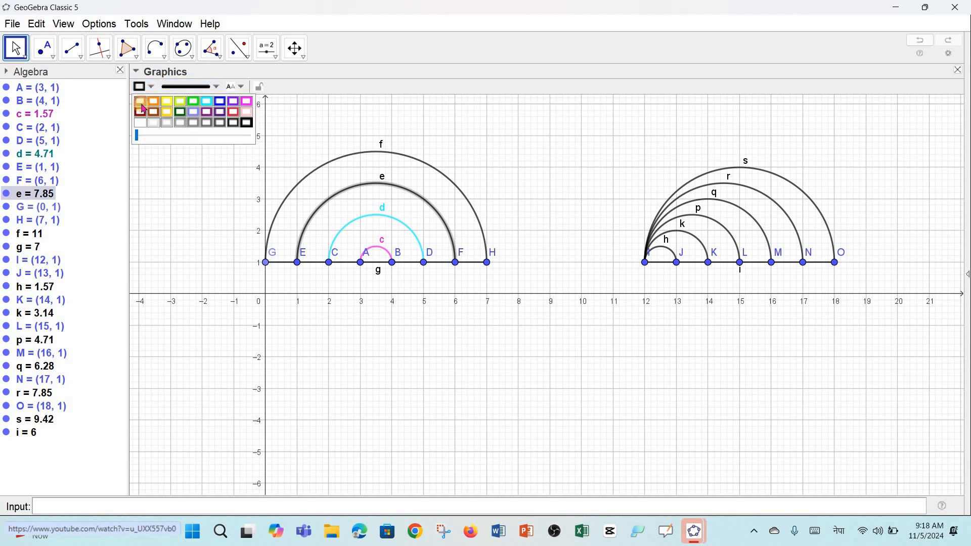
{"action": "left_click", "coordinate": [144, 109]}
Colour the outermost semicircle of the concentric group, between G and H, green.
{"action": "left_click", "coordinate": [340, 160]}
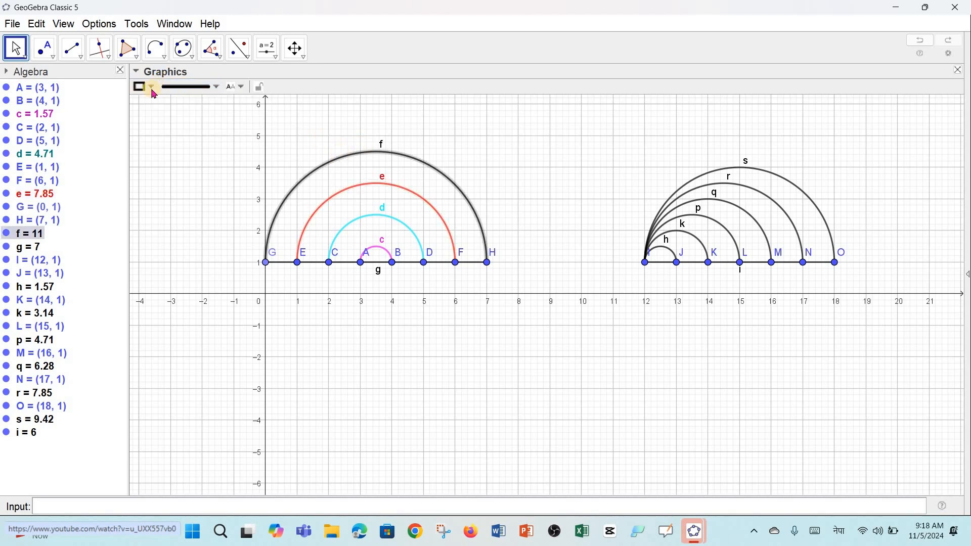
{"action": "left_click", "coordinate": [151, 89]}
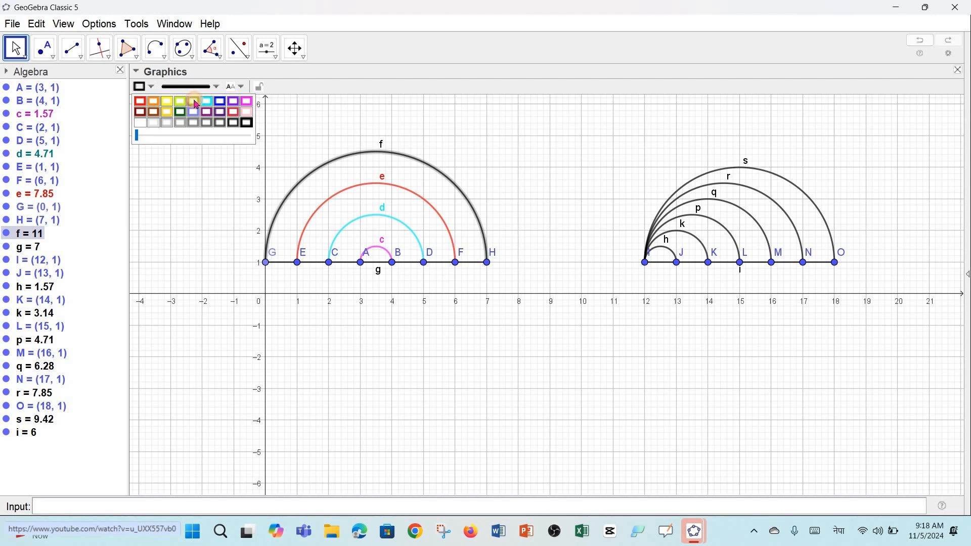
{"action": "left_click", "coordinate": [196, 103]}
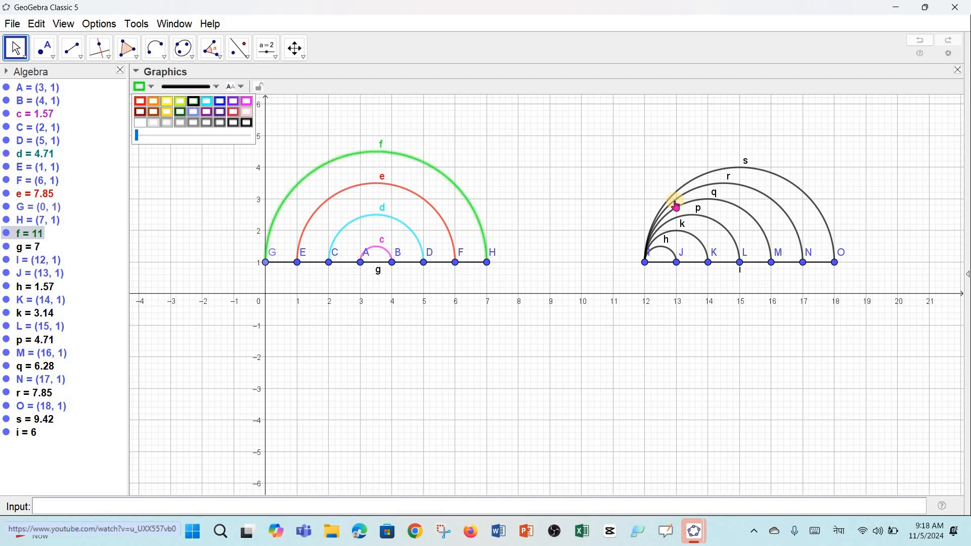
Colour the semicircle from I to J red and the semicircle from I to K cyan.
{"action": "left_click", "coordinate": [669, 254]}
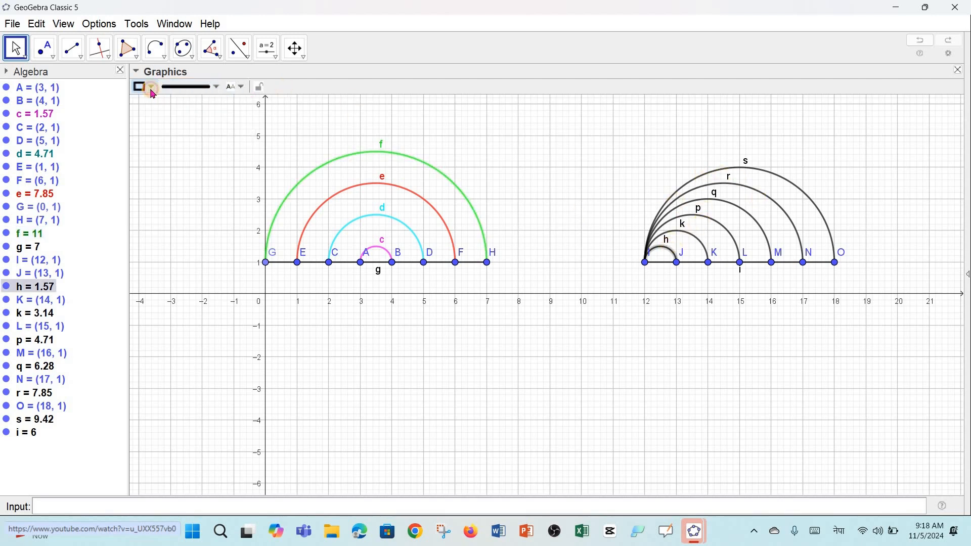
{"action": "left_click", "coordinate": [152, 90]}
{"action": "left_click", "coordinate": [205, 103]}
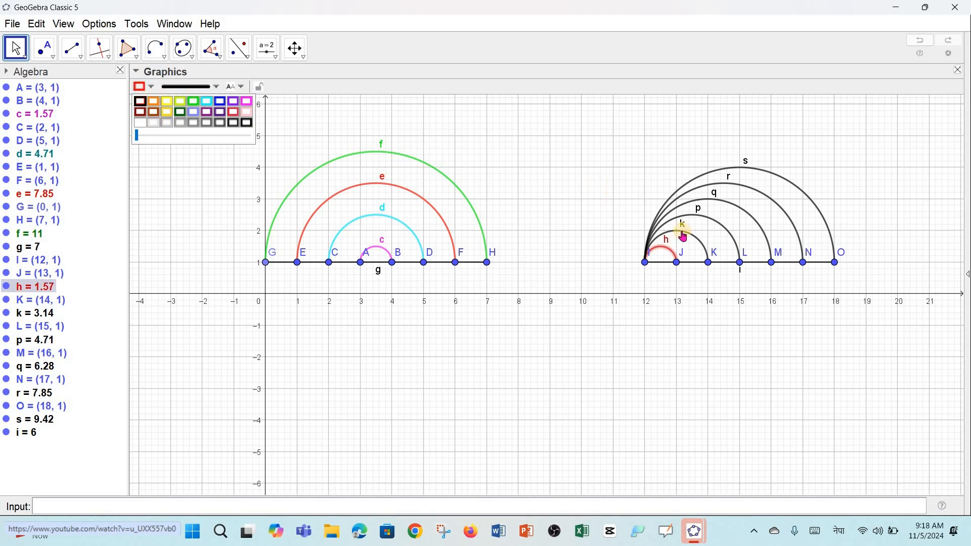
{"action": "left_click", "coordinate": [691, 238]}
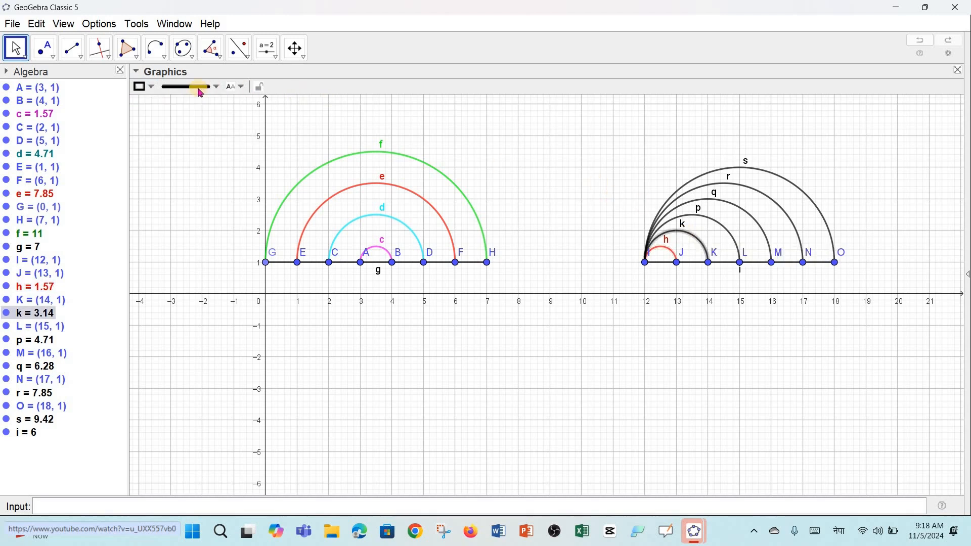
{"action": "left_click", "coordinate": [154, 88]}
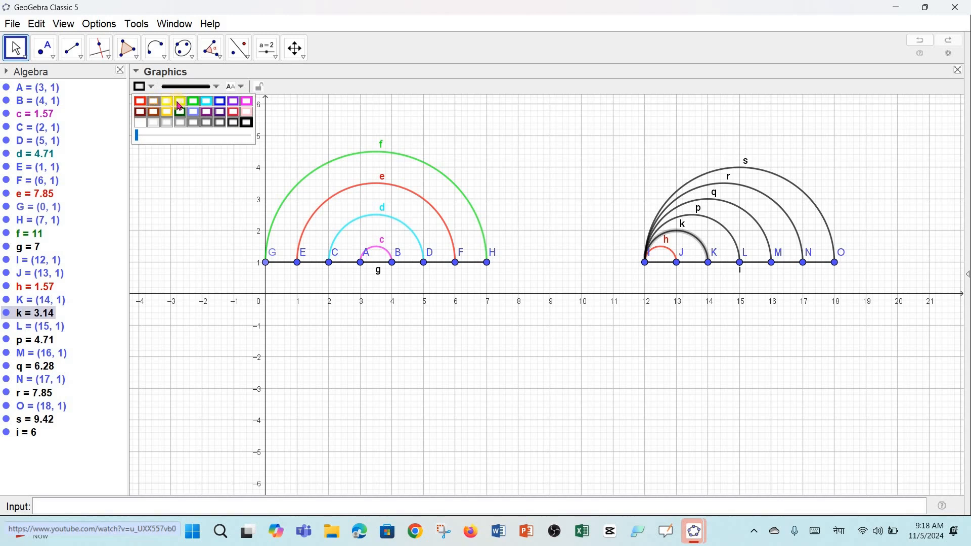
{"action": "left_click", "coordinate": [205, 103]}
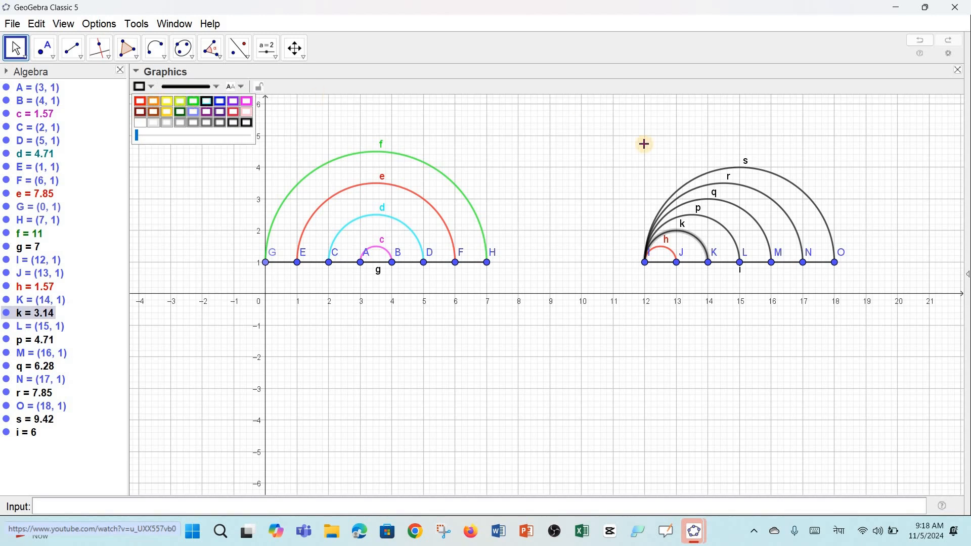
Colour the semicircle from I to L magenta and the semicircle from I to M green.
{"action": "left_click", "coordinate": [713, 222]}
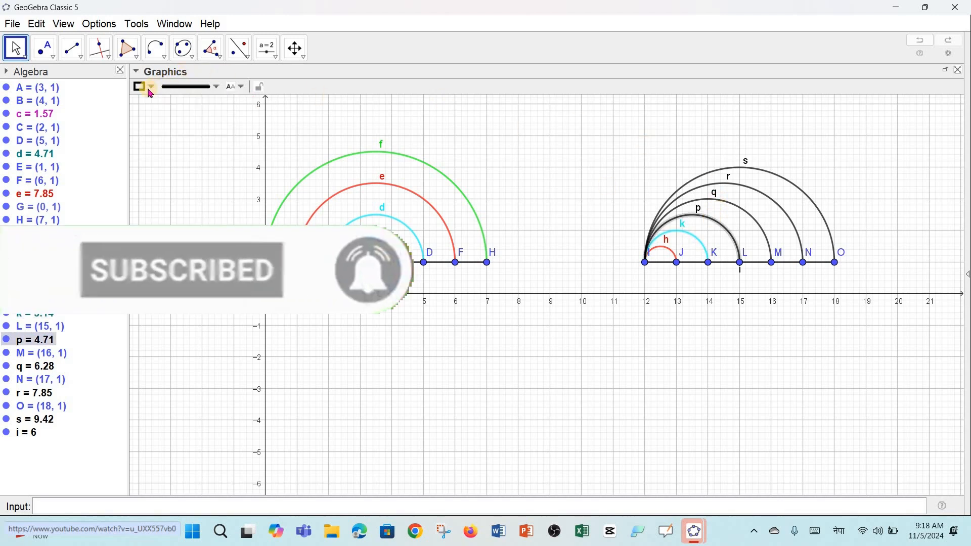
{"action": "left_click", "coordinate": [150, 91]}
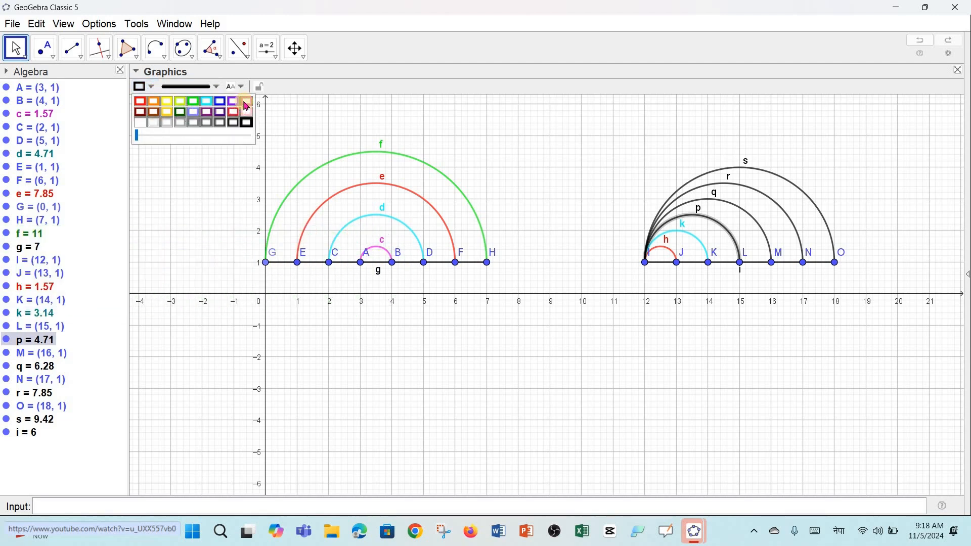
{"action": "left_click", "coordinate": [246, 104]}
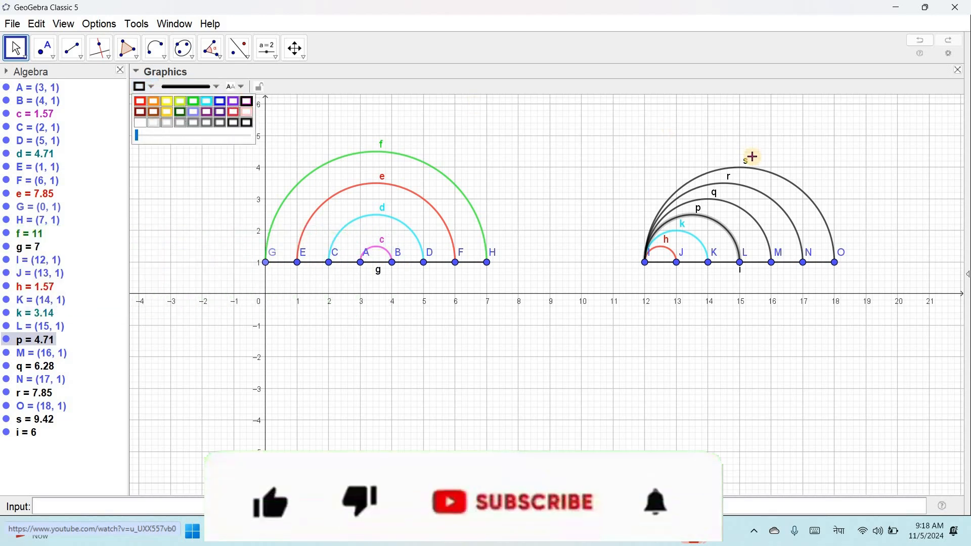
{"action": "left_click", "coordinate": [728, 204]}
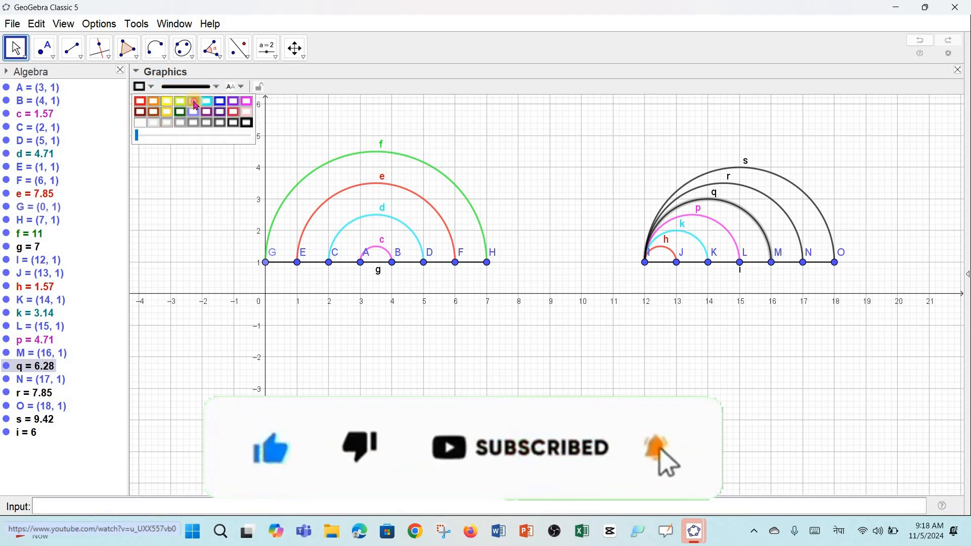
{"action": "left_click", "coordinate": [197, 105]}
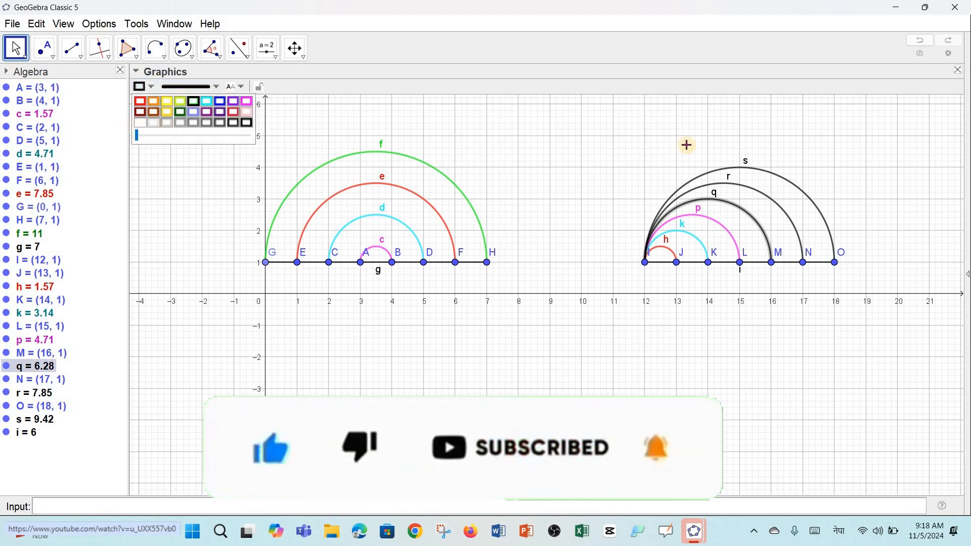
Colour the outermost semicircle from I to O crimson red and clear the selection.
{"action": "left_click", "coordinate": [739, 174]}
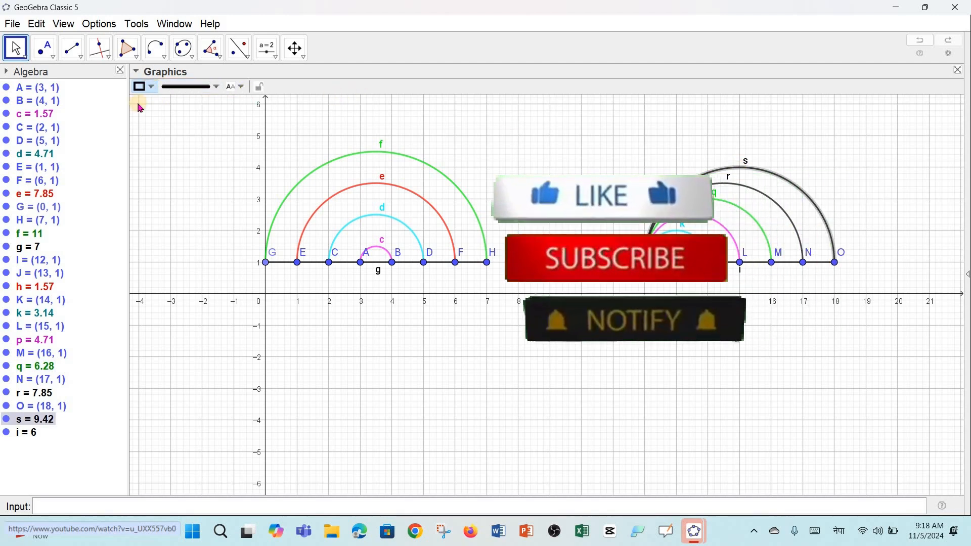
{"action": "left_click", "coordinate": [141, 87]}
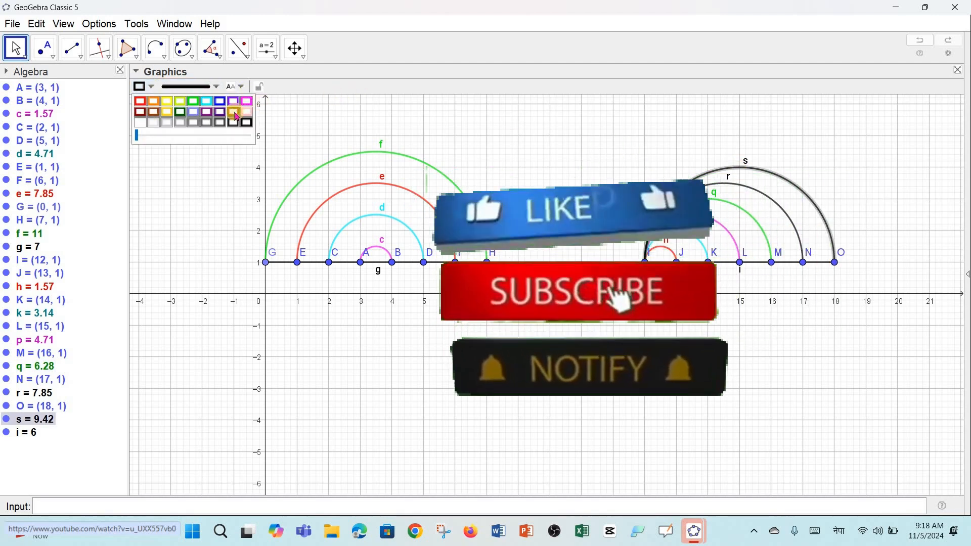
{"action": "left_click", "coordinate": [236, 114]}
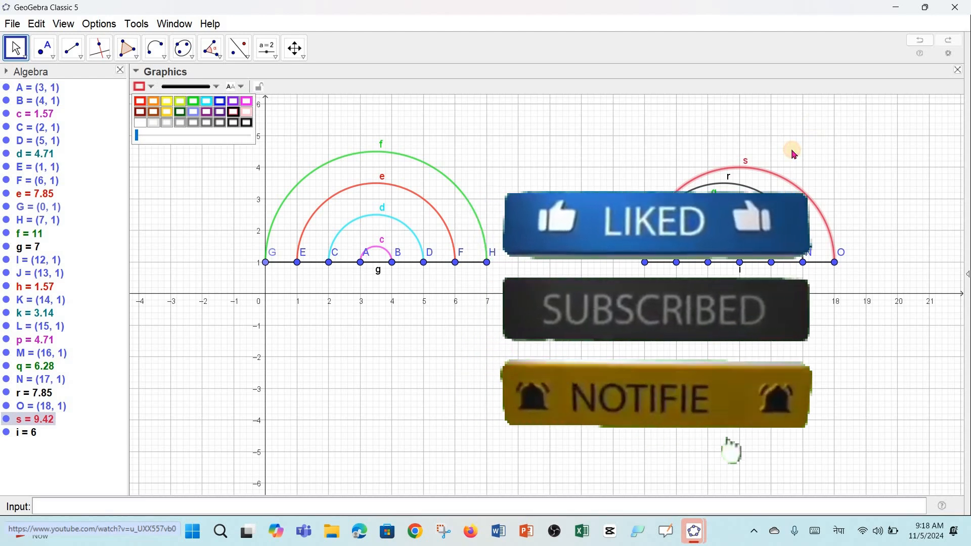
{"action": "left_click", "coordinate": [795, 154]}
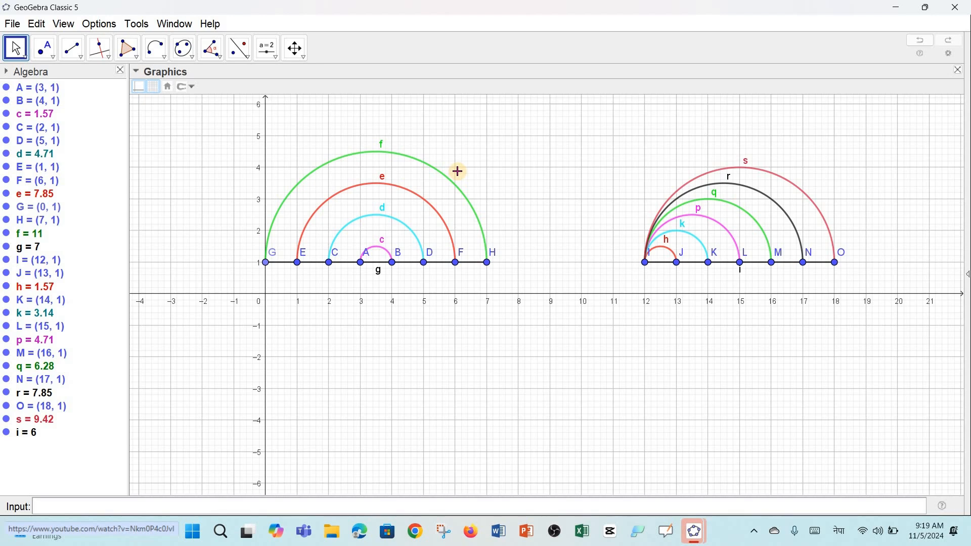
Draw a circle by centre and radius, centred at (7, -4) with radius 2.
{"action": "left_click", "coordinate": [163, 59]}
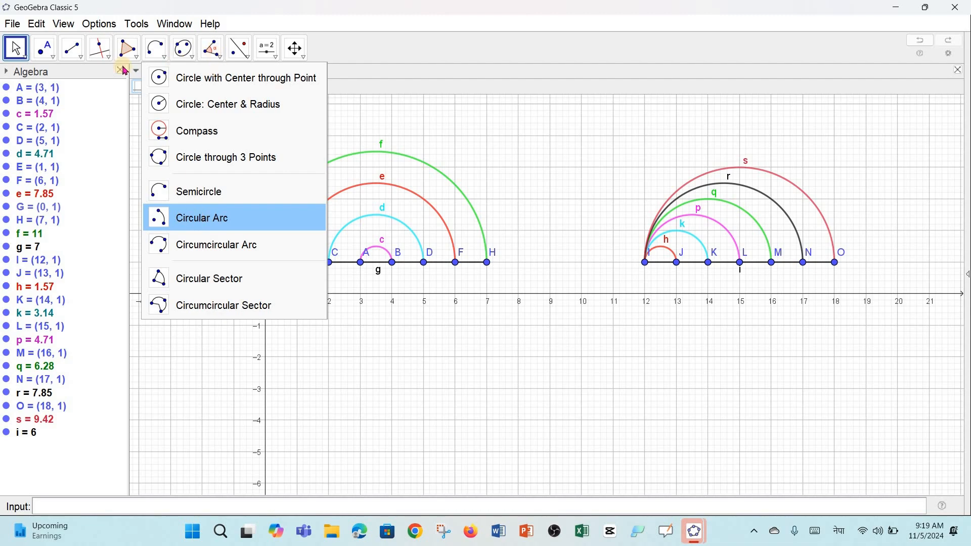
{"action": "left_click", "coordinate": [161, 55]}
{"action": "left_click", "coordinate": [276, 104]}
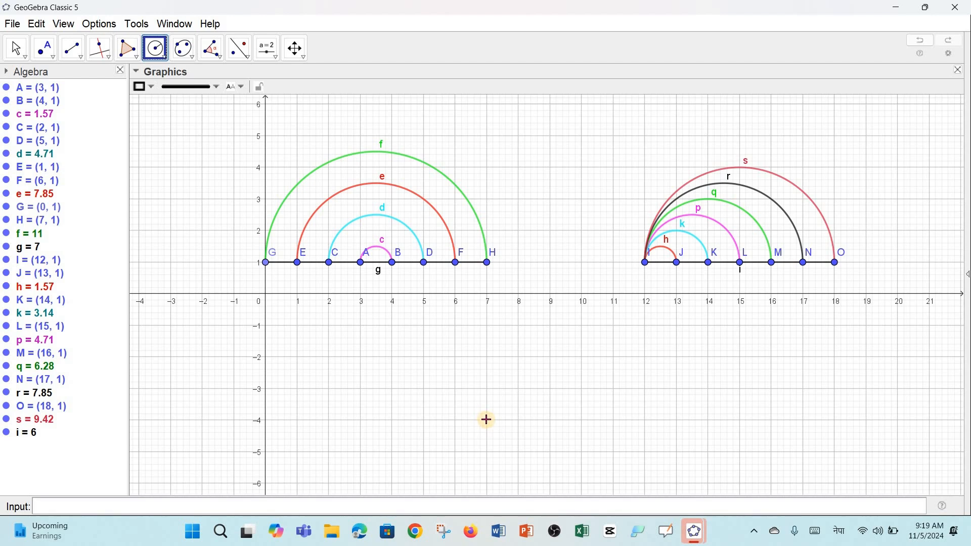
{"action": "left_click", "coordinate": [487, 420]}
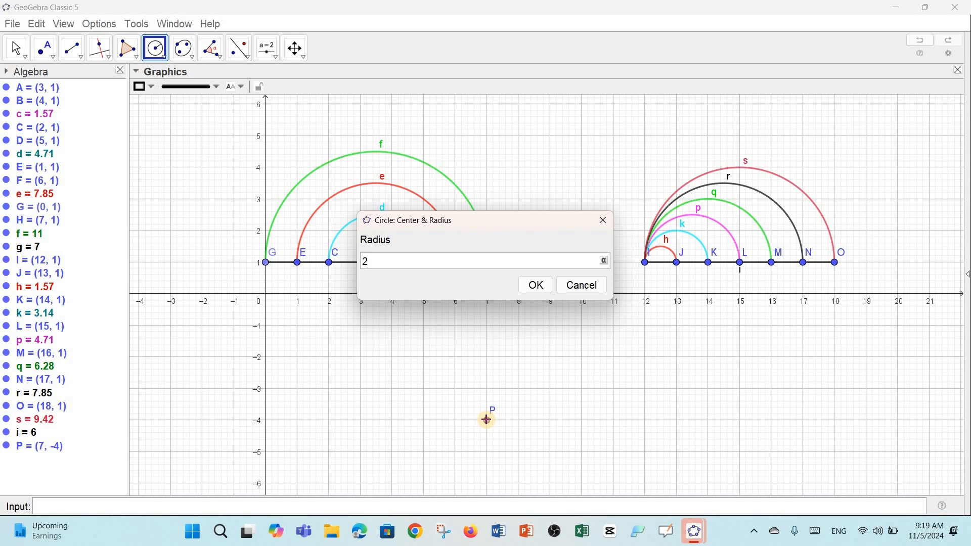
{"action": "type", "text": "2"}
{"action": "key", "text": "Return"}
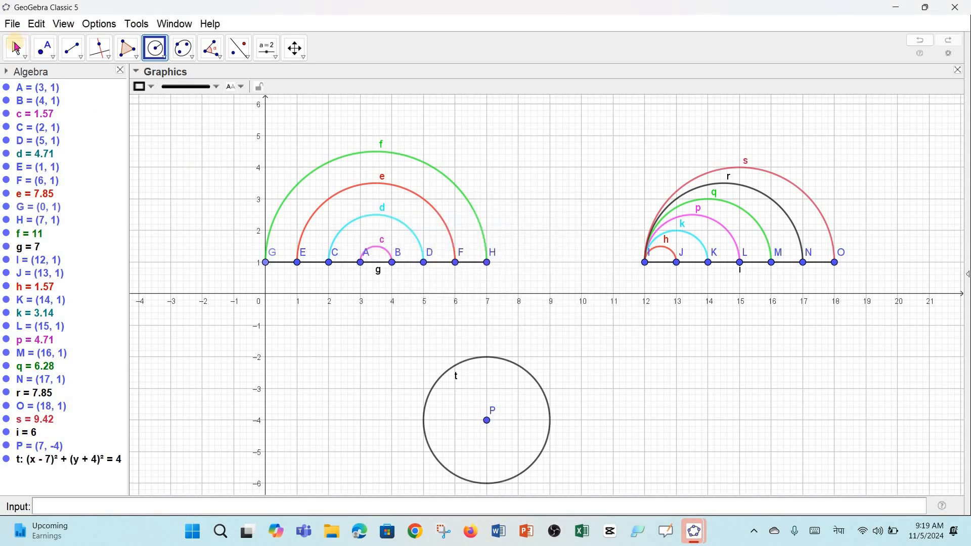
Hide the label of the circle centred at P.
{"action": "left_click", "coordinate": [16, 48]}
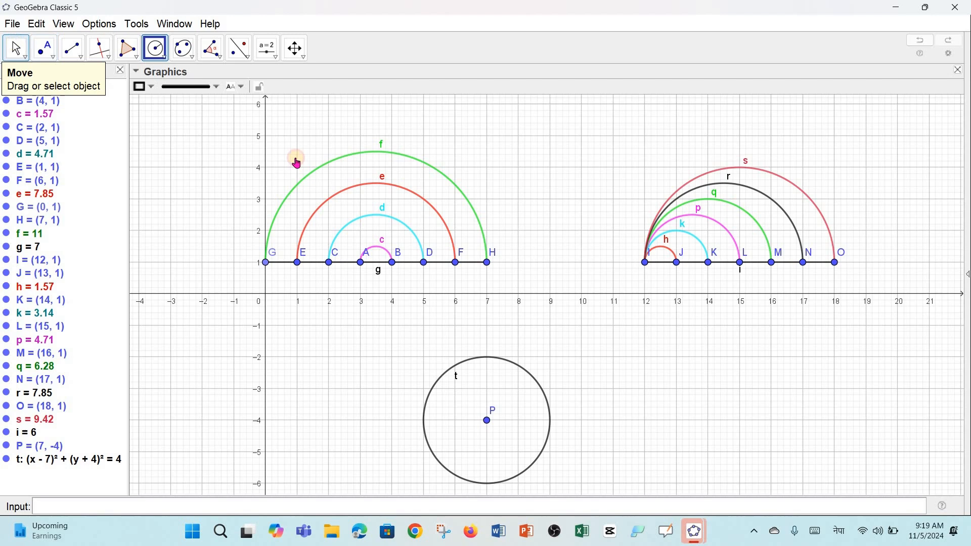
{"action": "left_click", "coordinate": [476, 359]}
{"action": "right_click", "coordinate": [478, 363]}
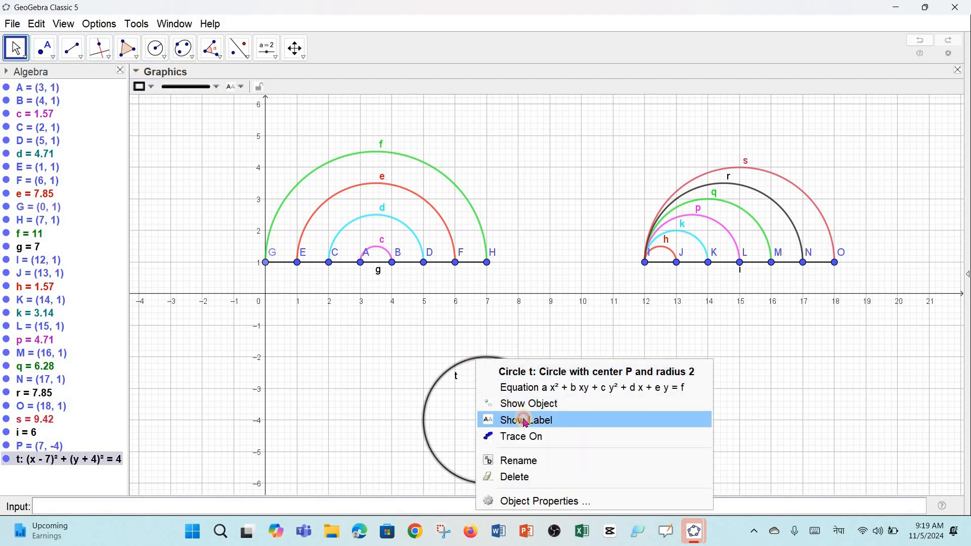
{"action": "left_click", "coordinate": [514, 418]}
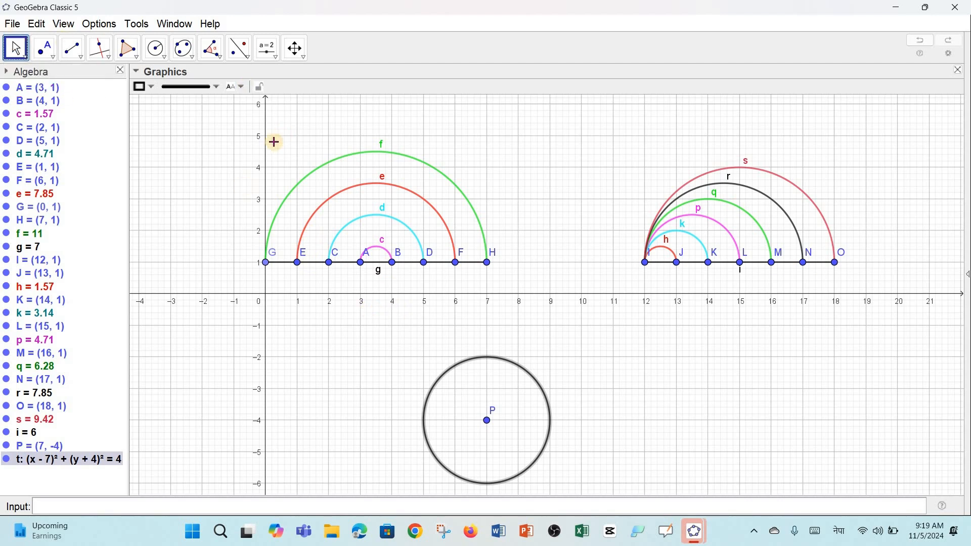
Place two points on the lower part of the circle, at about (5.93, -5.69) and (8.53, -5.29), using Point on Object.
{"action": "left_click", "coordinate": [162, 55]}
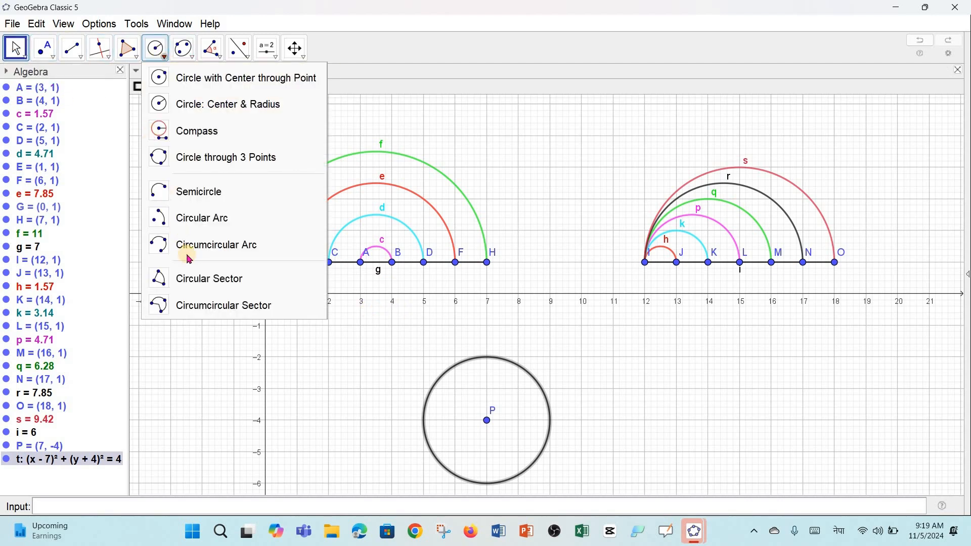
{"action": "left_click", "coordinate": [183, 217]}
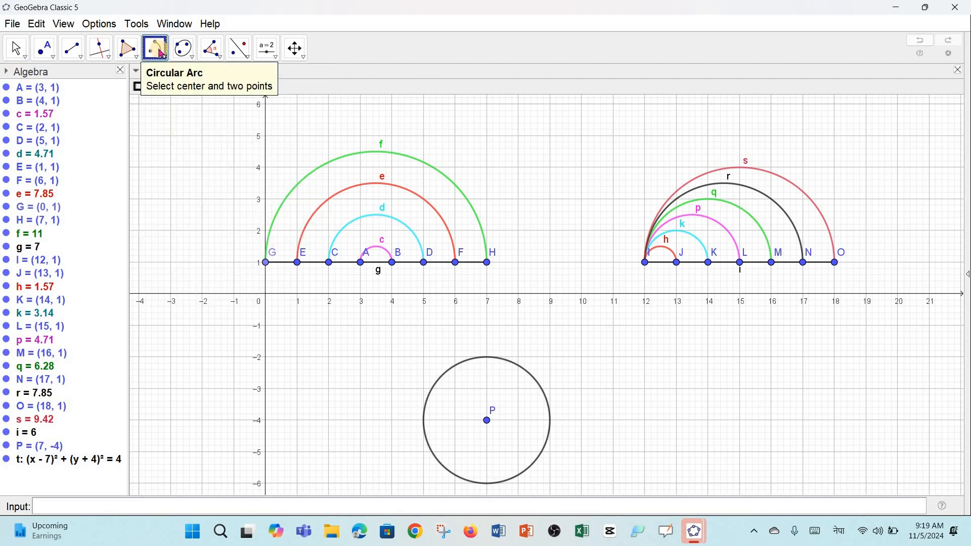
{"action": "left_click", "coordinate": [52, 60]}
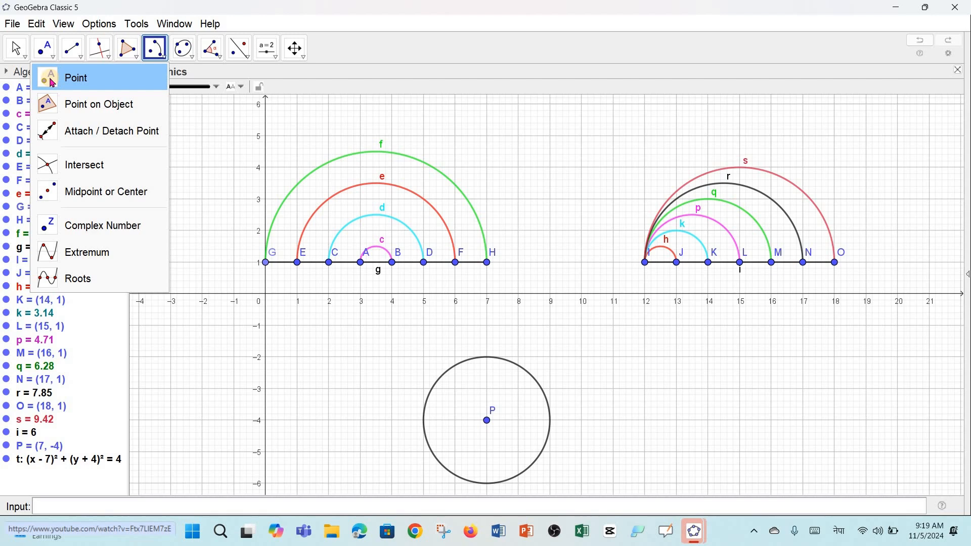
{"action": "left_click", "coordinate": [48, 109]}
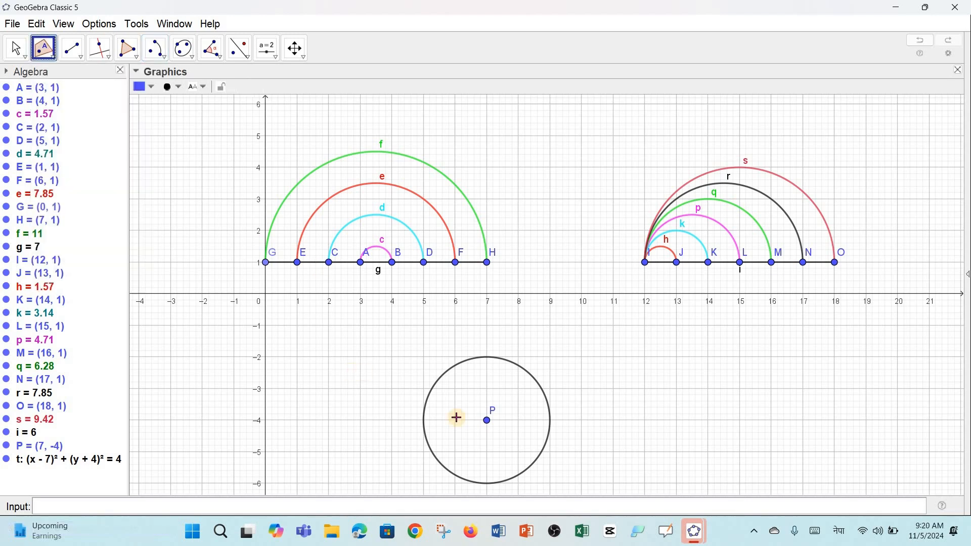
{"action": "left_click", "coordinate": [453, 473]}
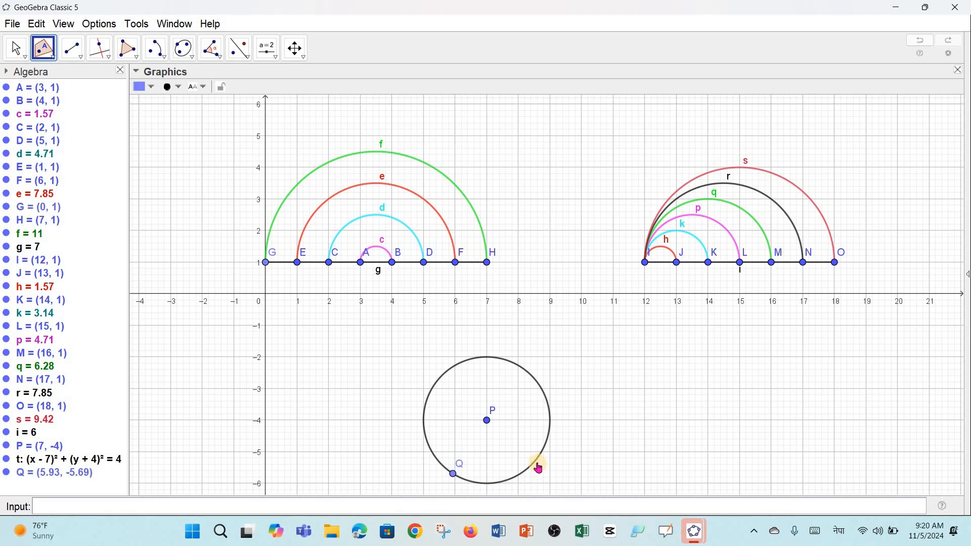
{"action": "left_click", "coordinate": [536, 461]}
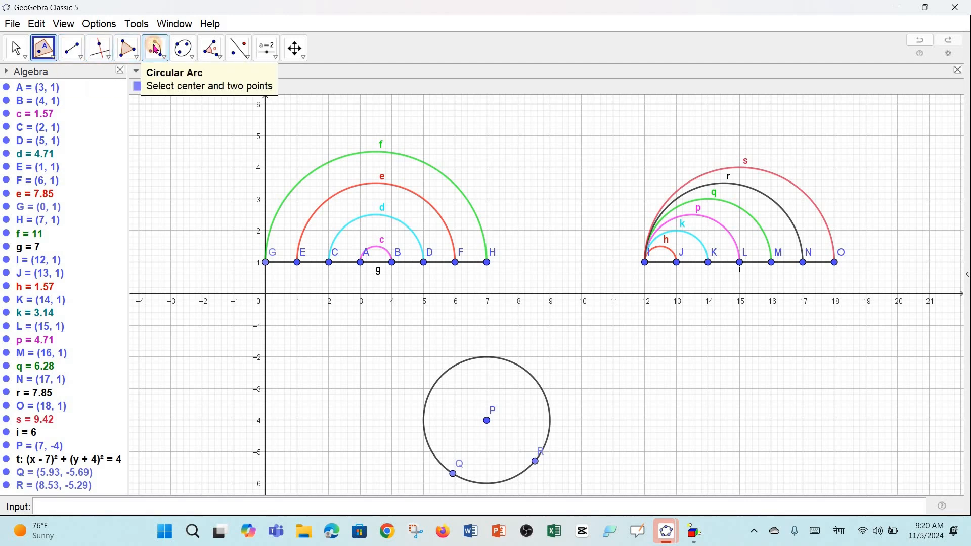
Draw a circular arc centred at P from Q to R along the lower part of the circle.
{"action": "left_click", "coordinate": [156, 49]}
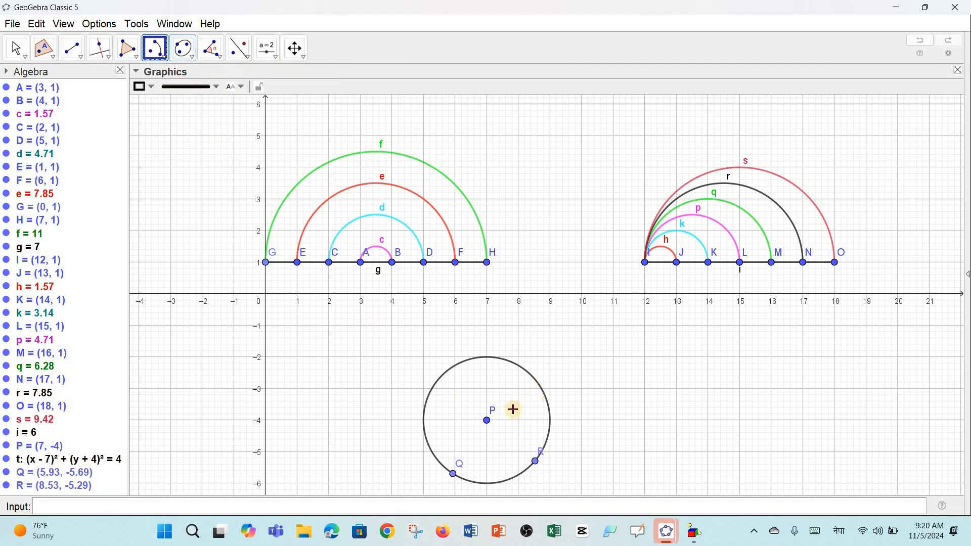
{"action": "left_click", "coordinate": [487, 420]}
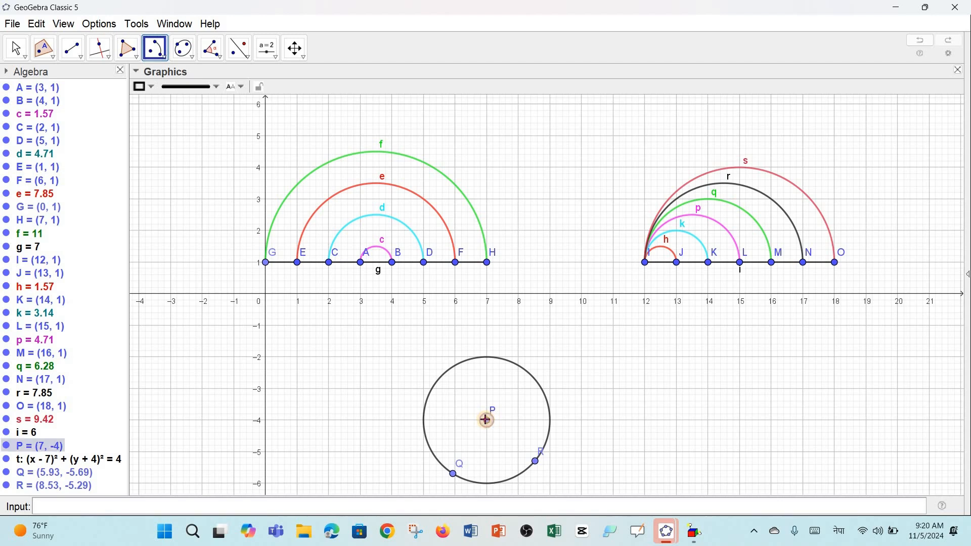
{"action": "left_click", "coordinate": [454, 473]}
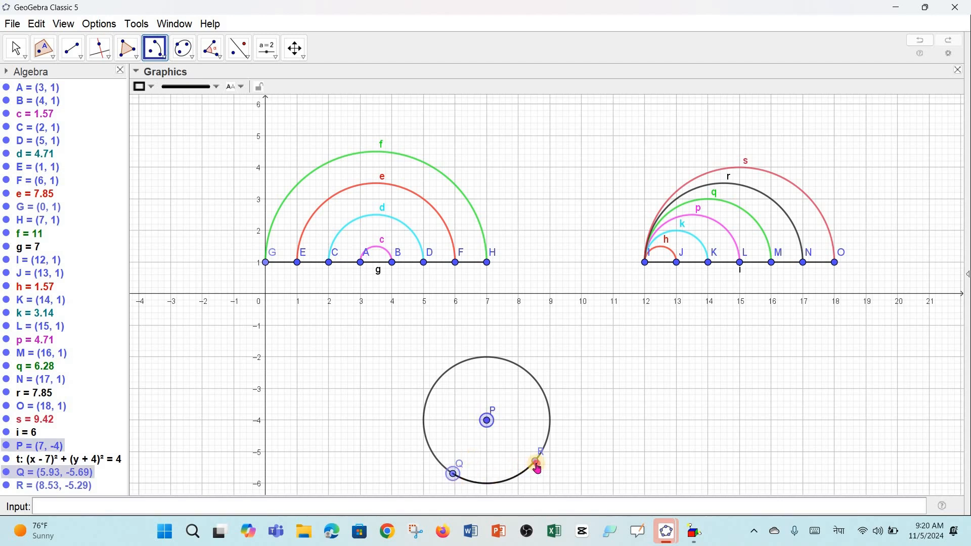
{"action": "left_click", "coordinate": [538, 462]}
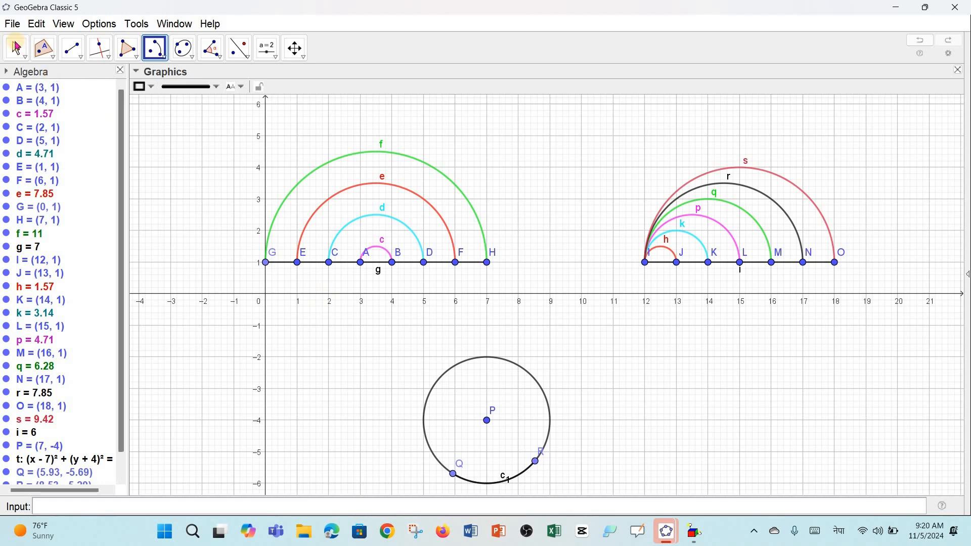
{"action": "left_click", "coordinate": [16, 48]}
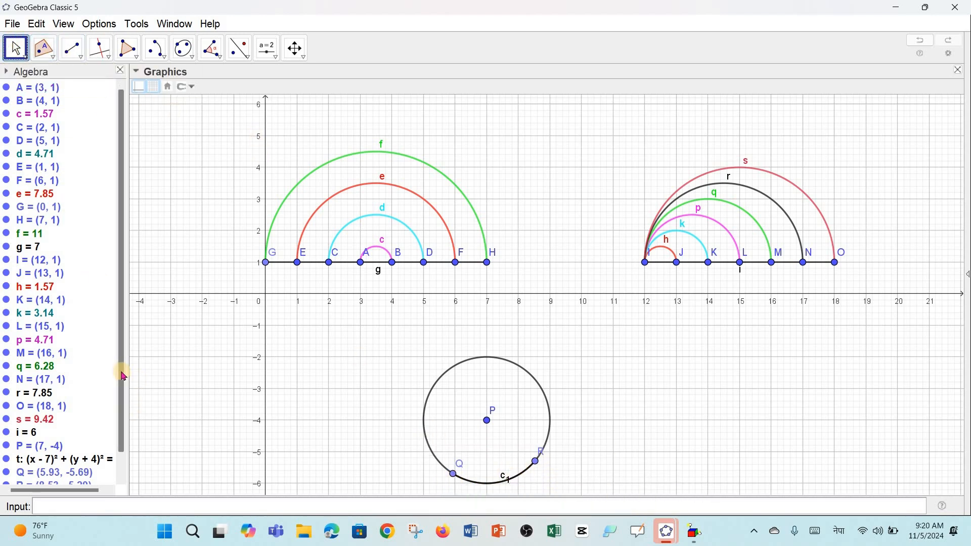
Colour the circular arc from Q to R red.
{"action": "scroll", "coordinate": [124, 445], "scroll_direction": "down", "scroll_amount": 1}
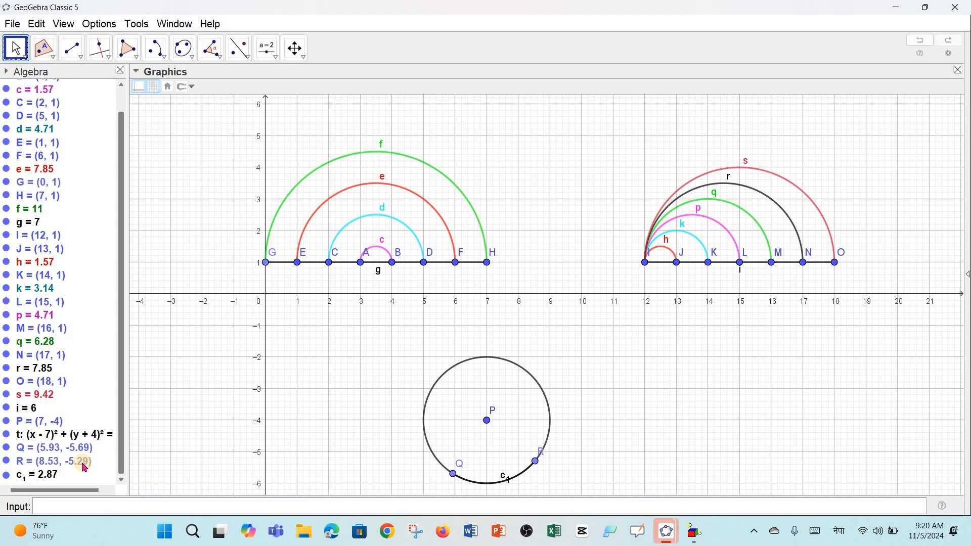
{"action": "left_click", "coordinate": [30, 479]}
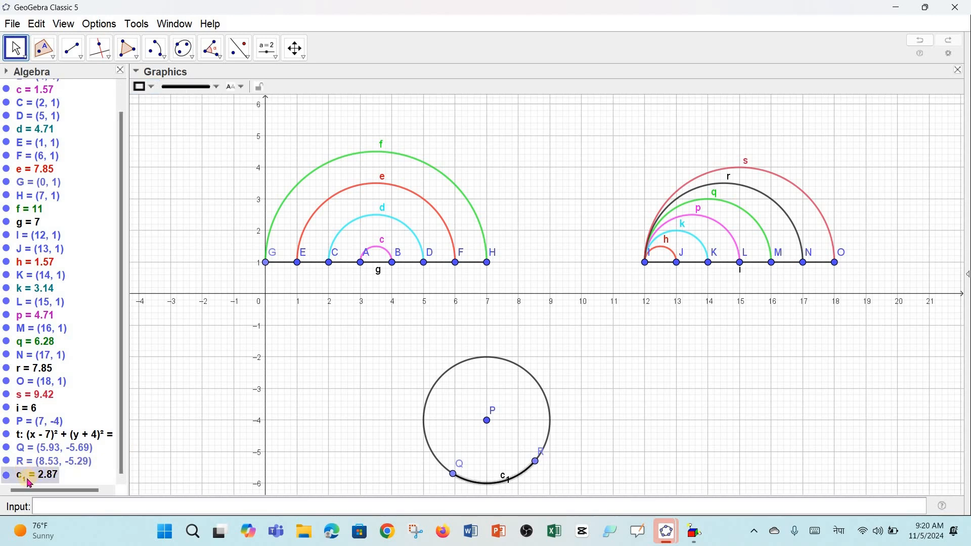
{"action": "left_click", "coordinate": [152, 91]}
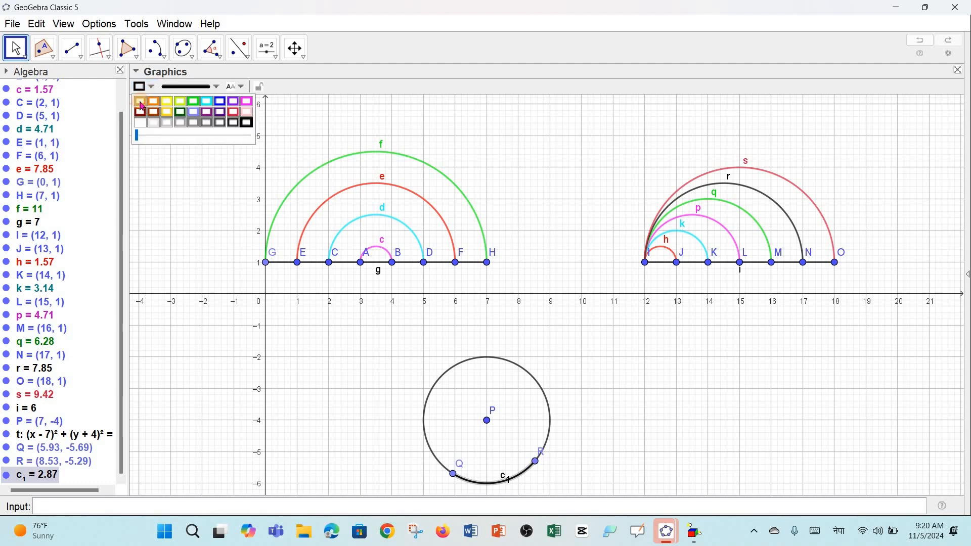
{"action": "left_click", "coordinate": [141, 112]}
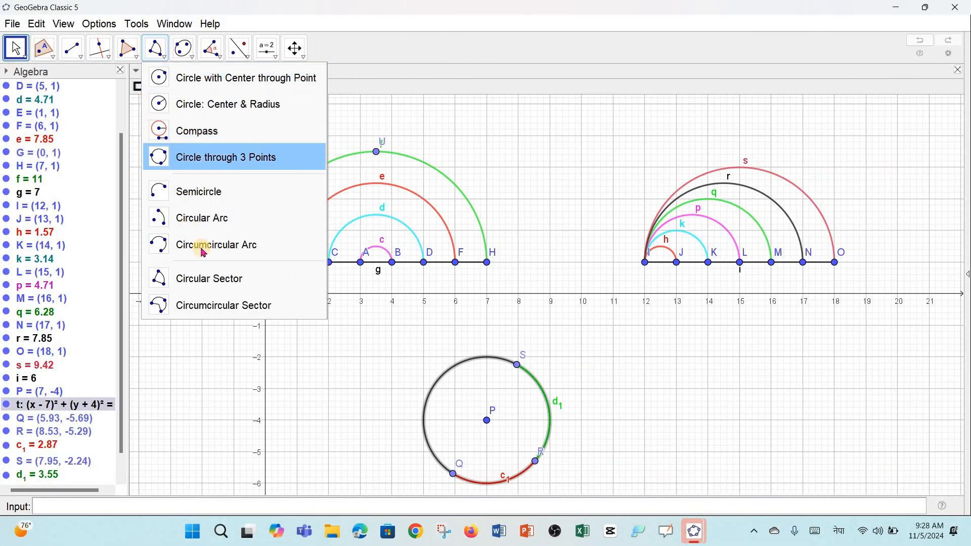
Draw a circular sector centred at P from Q to R.
{"action": "left_click", "coordinate": [199, 277]}
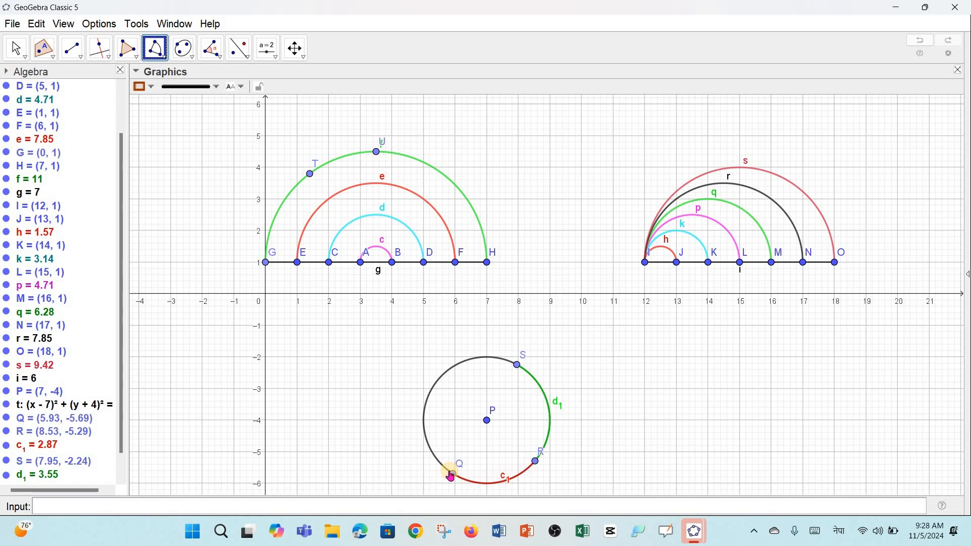
{"action": "left_click", "coordinate": [161, 48]}
{"action": "left_click", "coordinate": [484, 423]}
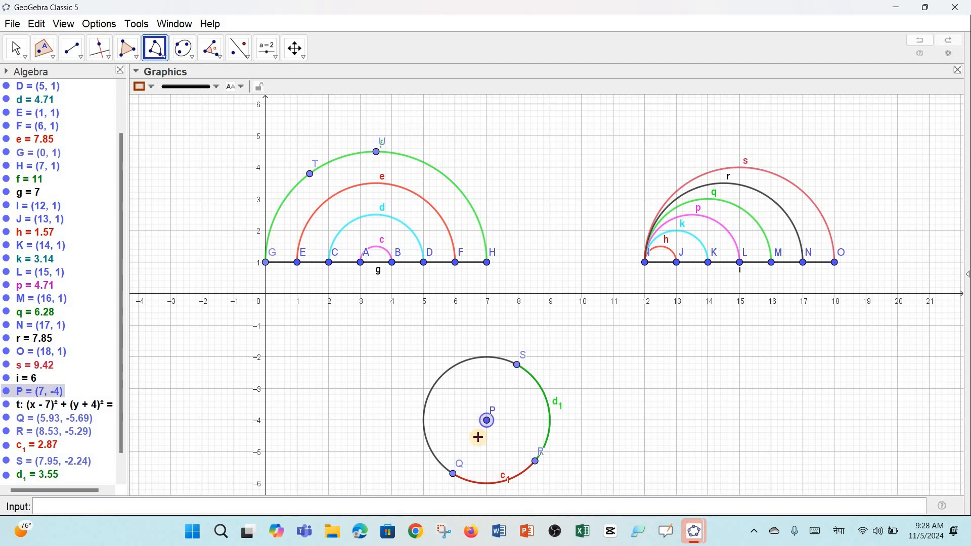
{"action": "left_click", "coordinate": [453, 474]}
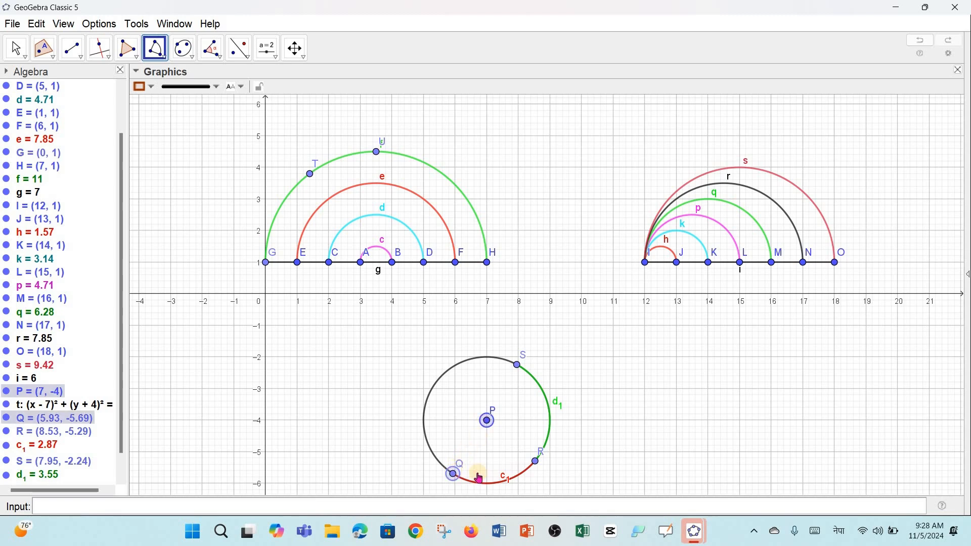
{"action": "left_click", "coordinate": [536, 463]}
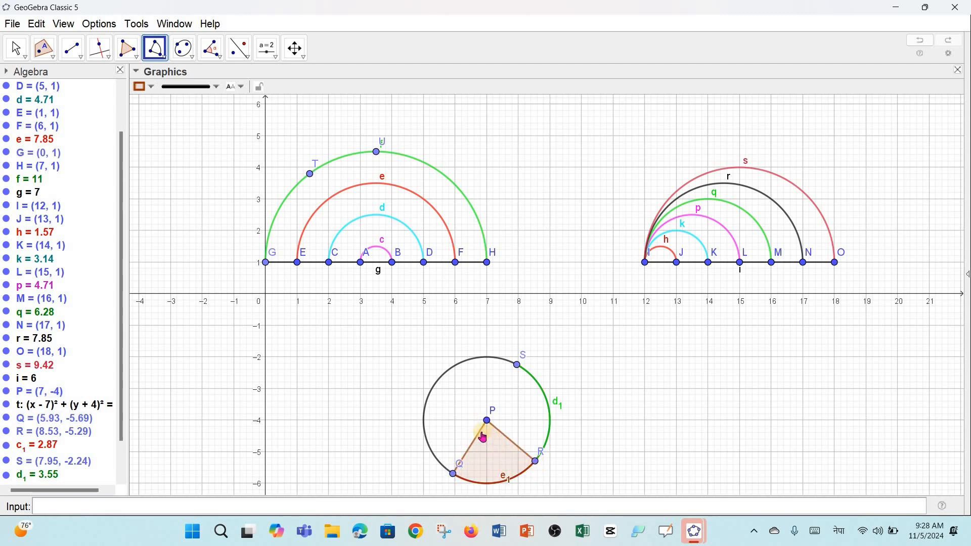
{"action": "left_click", "coordinate": [16, 49]}
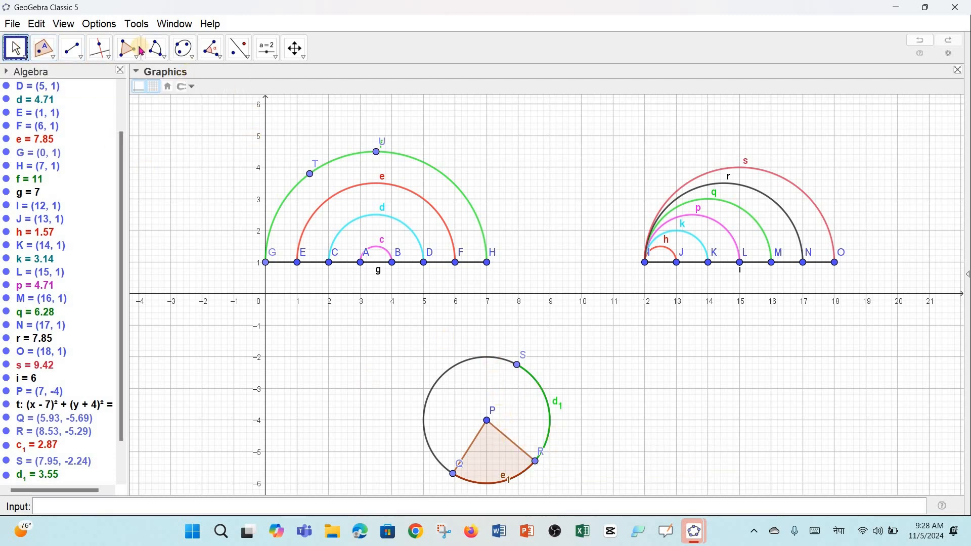
Draw a second circular sector centred at P from R to S.
{"action": "left_click", "coordinate": [484, 420]}
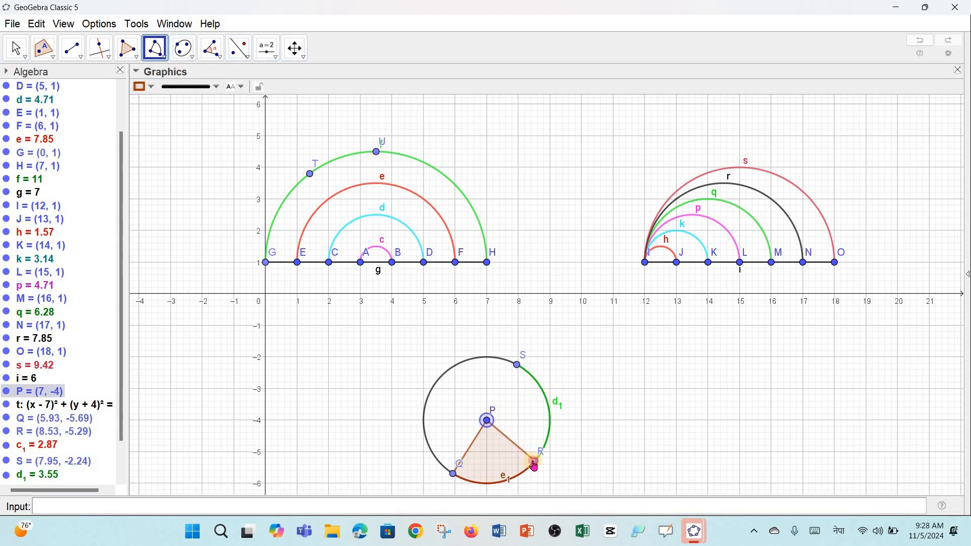
{"action": "left_click", "coordinate": [535, 464]}
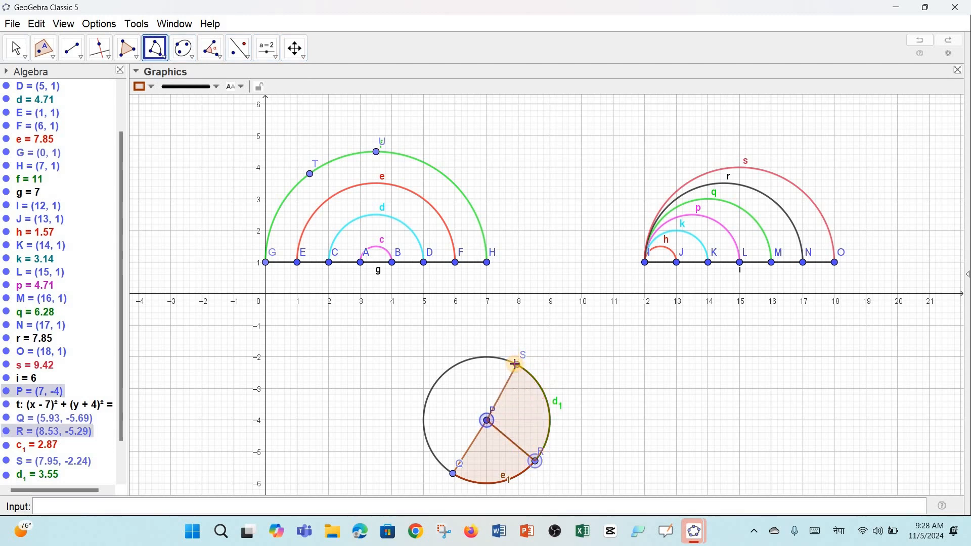
{"action": "left_click", "coordinate": [515, 364]}
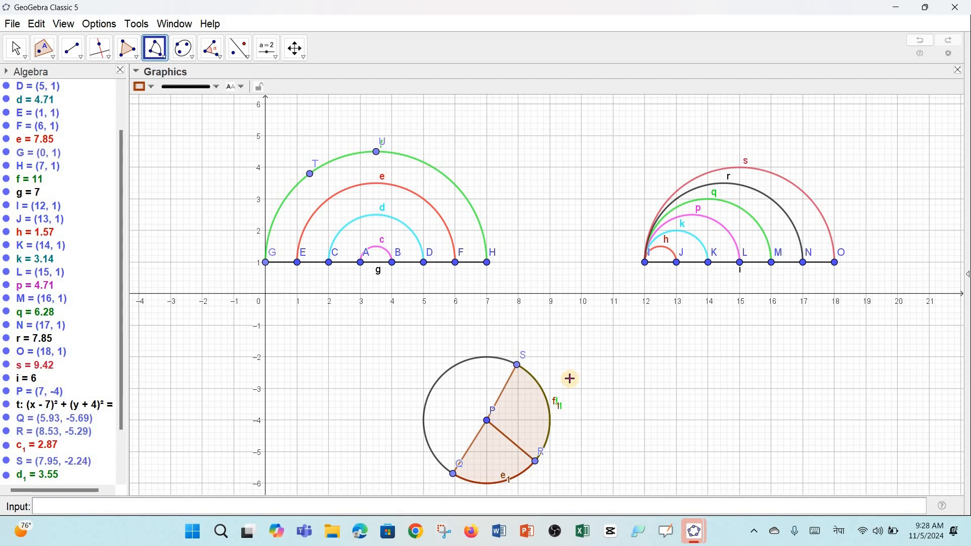
Draw a third circular sector centred at P between new circle points at about (6.23, -2.15) and (5, -4).
{"action": "left_click", "coordinate": [155, 45]}
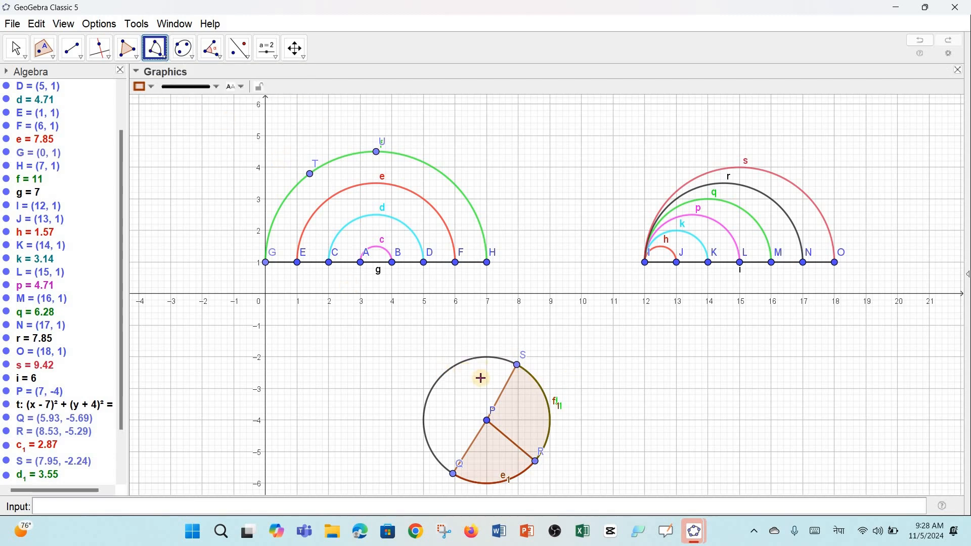
{"action": "left_click", "coordinate": [484, 421]}
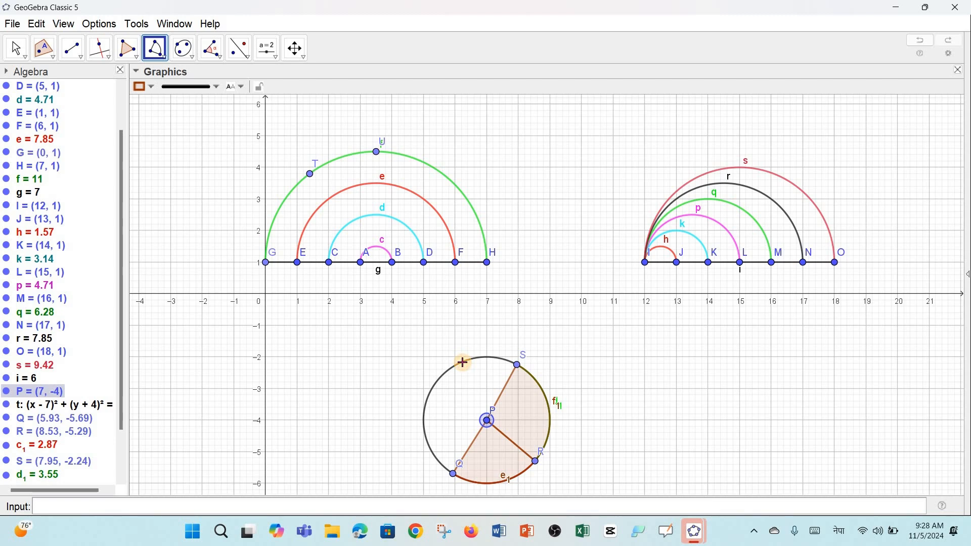
{"action": "left_click", "coordinate": [463, 363]}
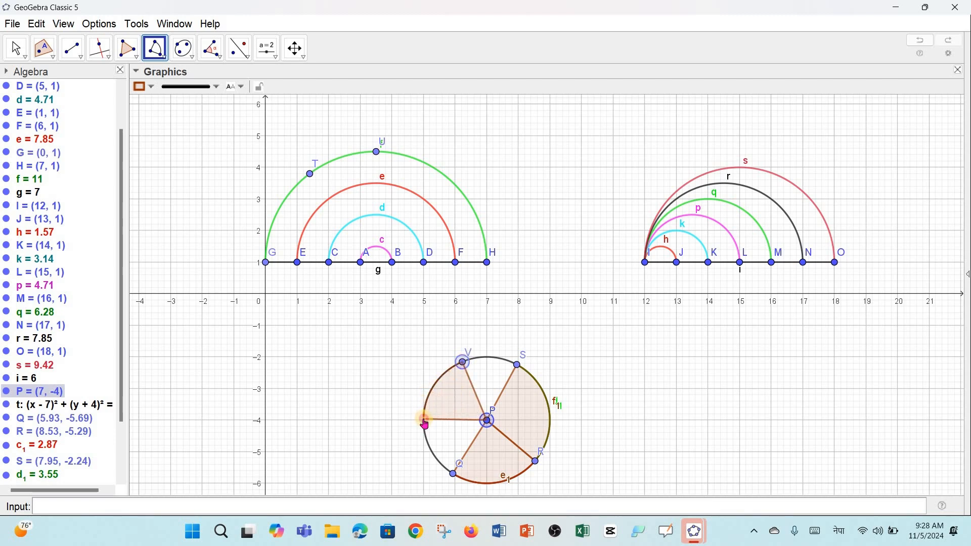
{"action": "left_click", "coordinate": [424, 419]}
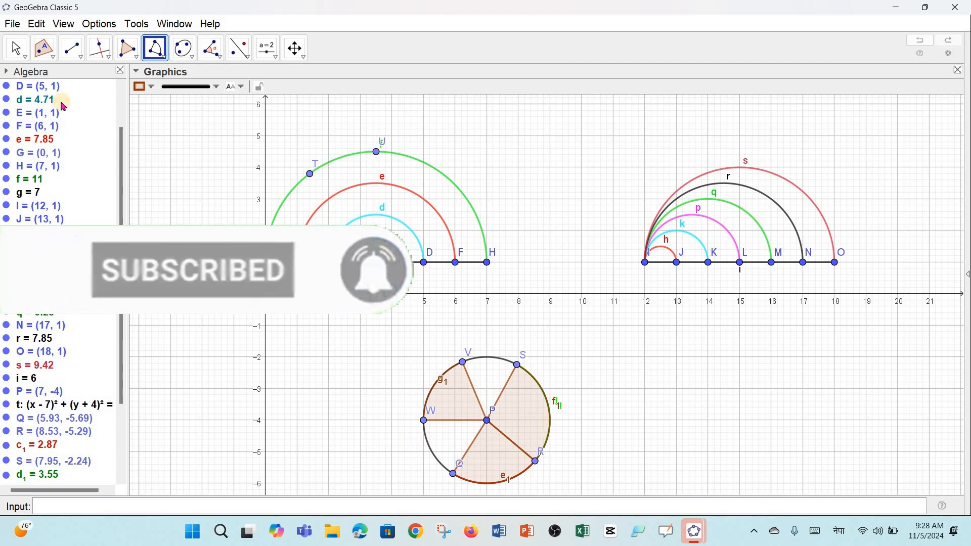
{"action": "left_click", "coordinate": [15, 45]}
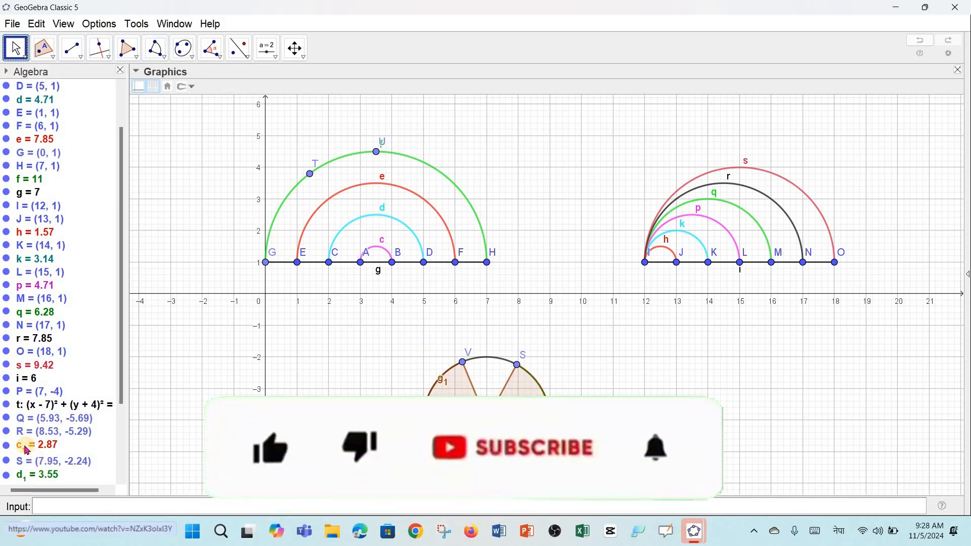
Colour the circular sector between R and S green.
{"action": "scroll", "coordinate": [120, 442], "scroll_direction": "down", "scroll_amount": 3}
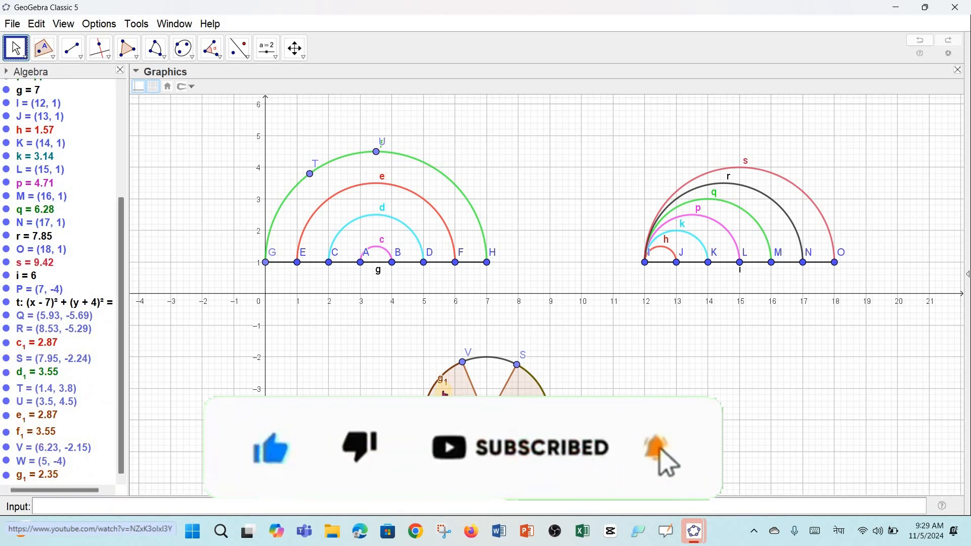
{"action": "left_click", "coordinate": [23, 433]}
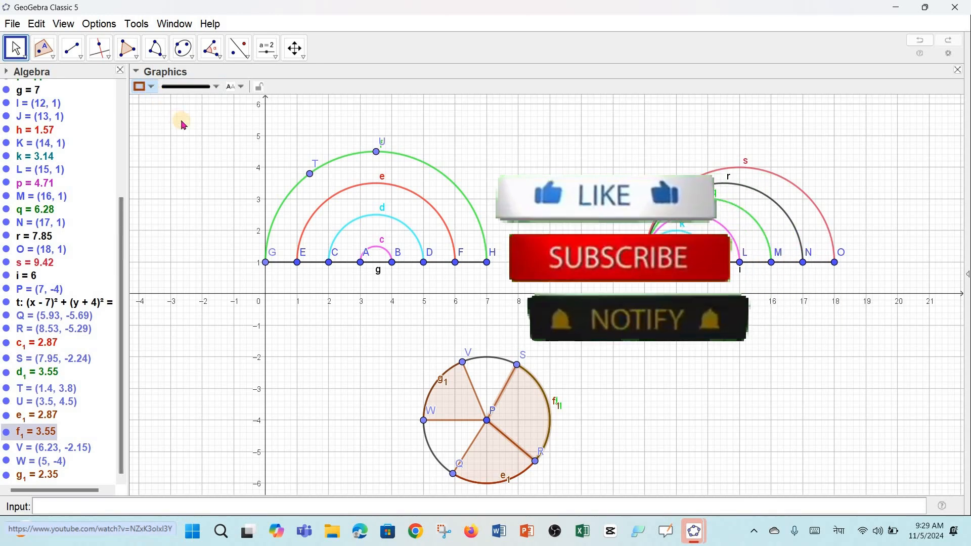
{"action": "left_click", "coordinate": [151, 86]}
{"action": "left_click", "coordinate": [195, 106]}
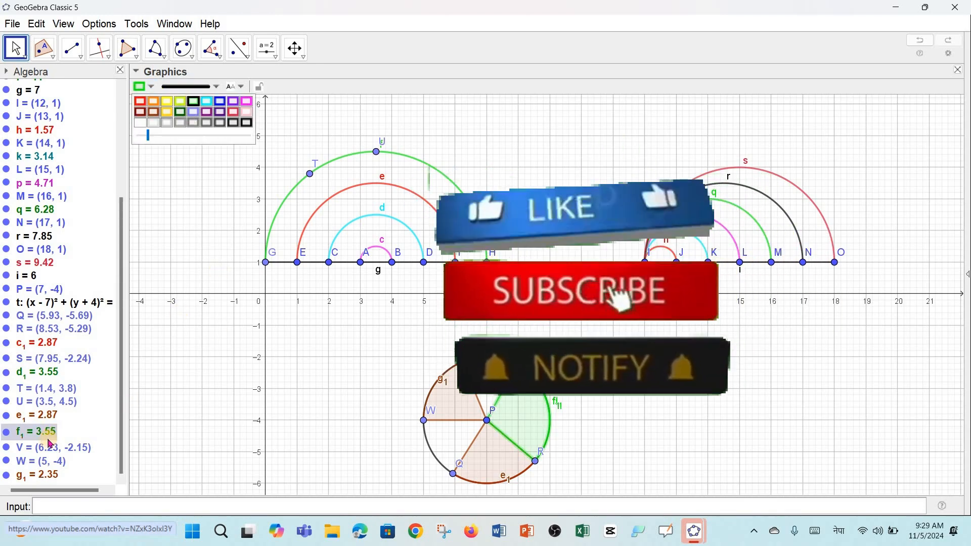
Colour the circular sector between V and W magenta and make its fill slightly more opaque.
{"action": "left_click", "coordinate": [22, 476]}
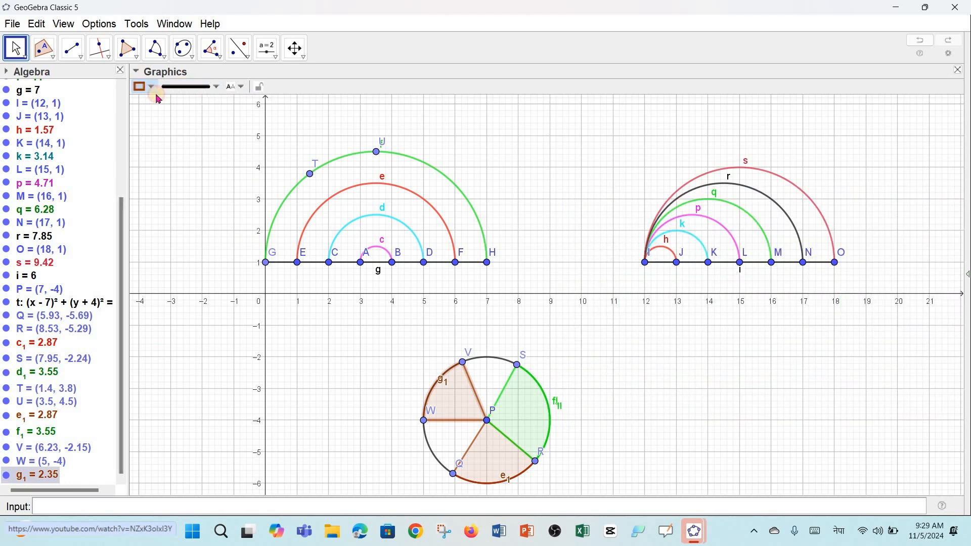
{"action": "left_click", "coordinate": [151, 87]}
{"action": "left_click", "coordinate": [165, 105]}
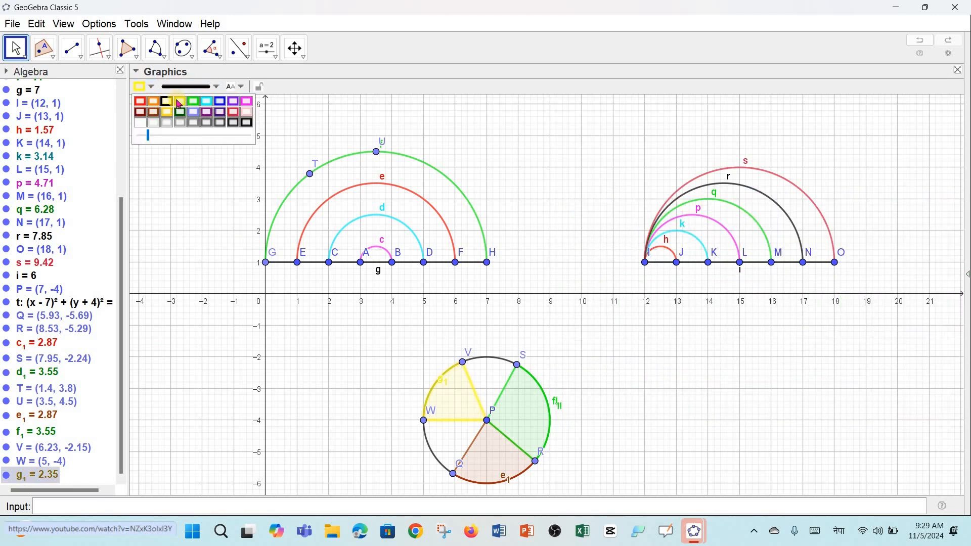
{"action": "left_click", "coordinate": [248, 102]}
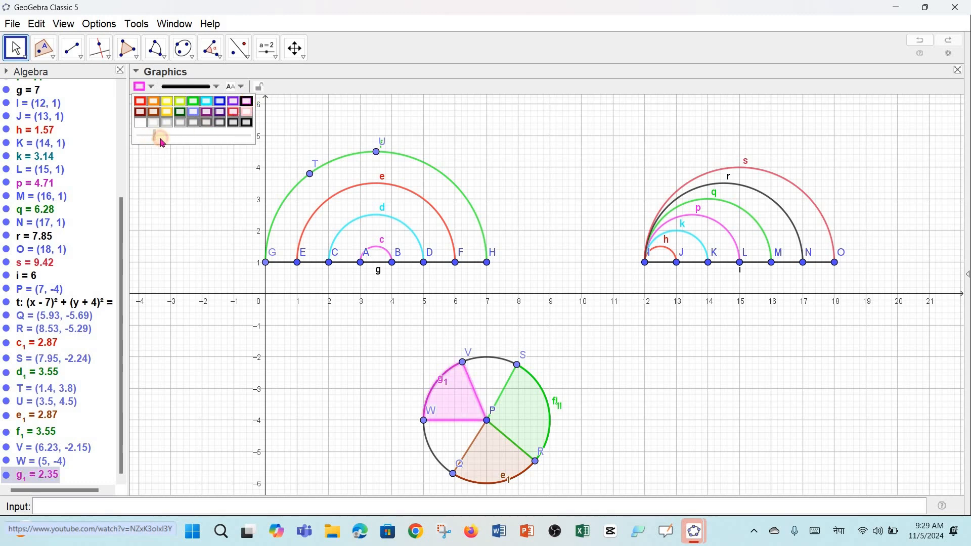
{"action": "left_click_drag", "start_coordinate": [162, 143], "coordinate": [164, 144]}
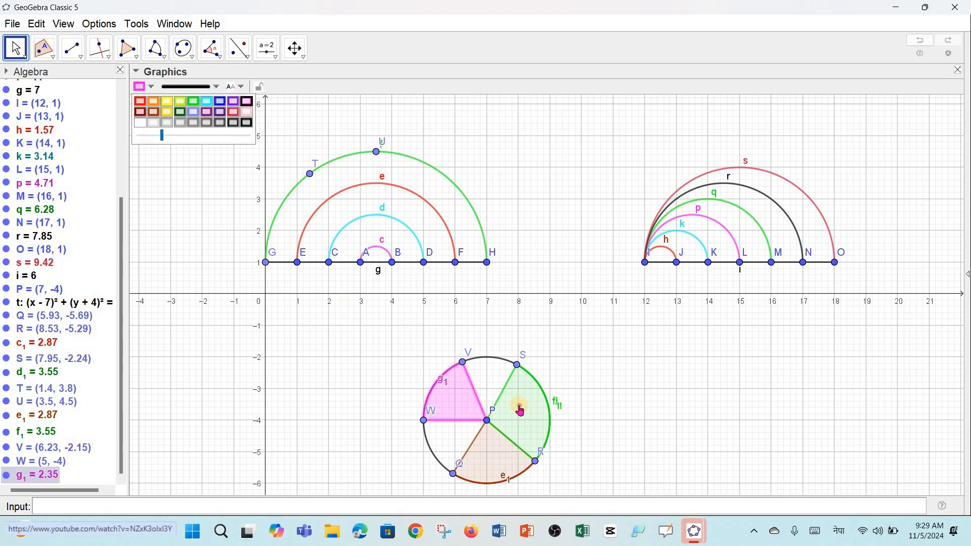
Increase the fill opacity of the green sector between R and S.
{"action": "left_click", "coordinate": [521, 411]}
{"action": "left_click", "coordinate": [151, 87]}
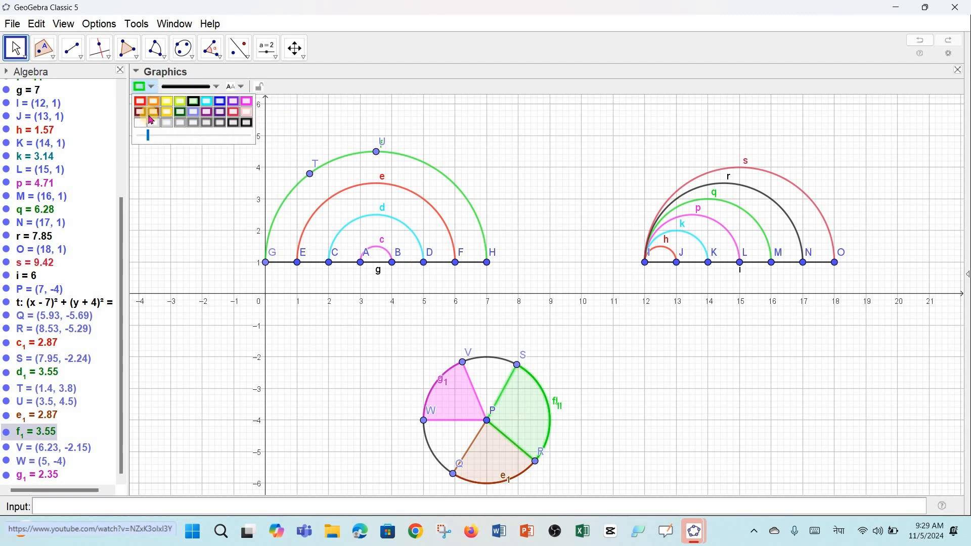
{"action": "left_click_drag", "start_coordinate": [150, 138], "coordinate": [164, 135]}
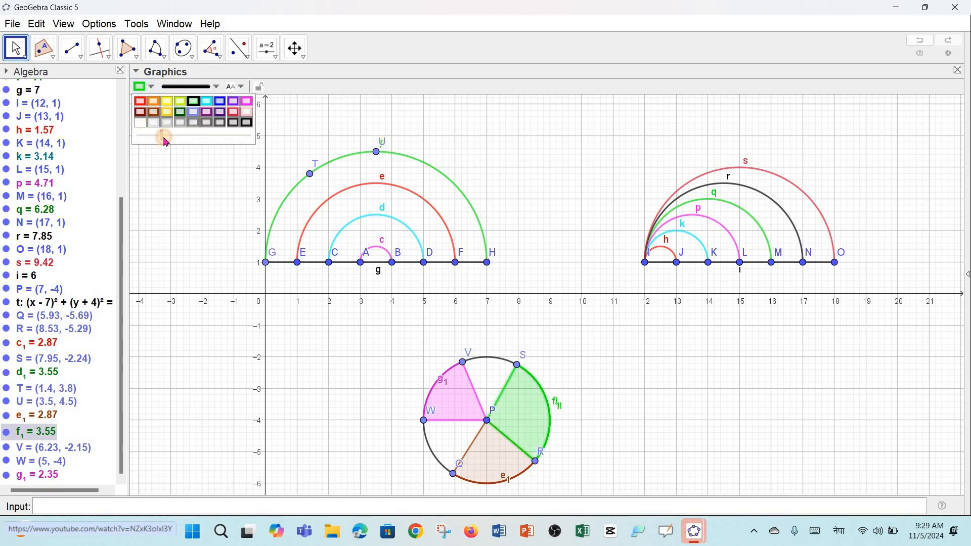
Colour the circular sector between Q and R cyan and increase its fill opacity.
{"action": "left_click", "coordinate": [485, 455]}
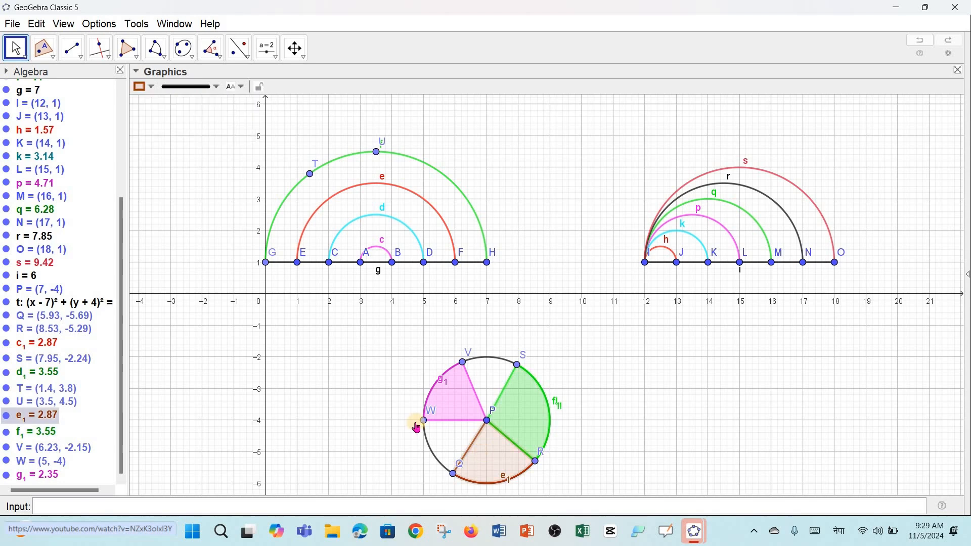
{"action": "left_click", "coordinate": [152, 88]}
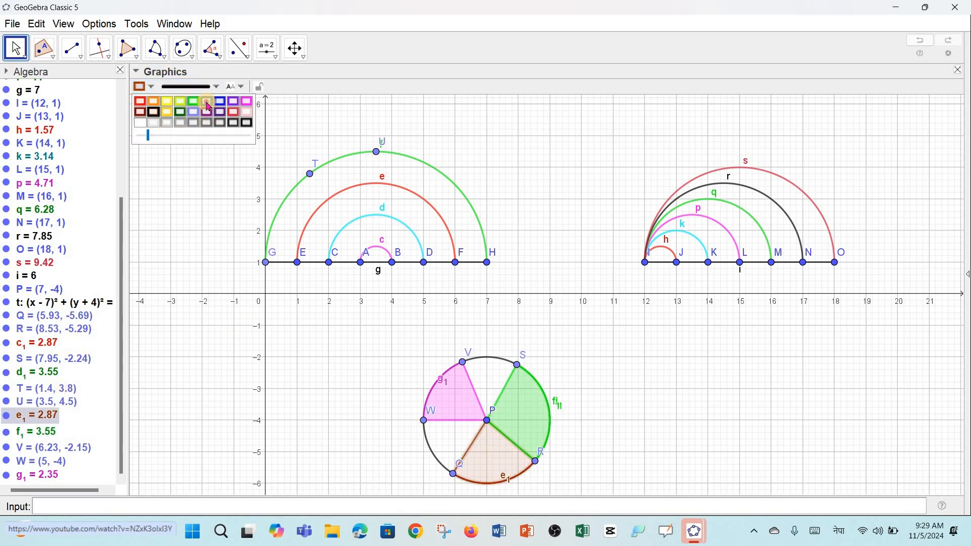
{"action": "left_click", "coordinate": [207, 103]}
{"action": "left_click_drag", "start_coordinate": [149, 139], "coordinate": [172, 144]}
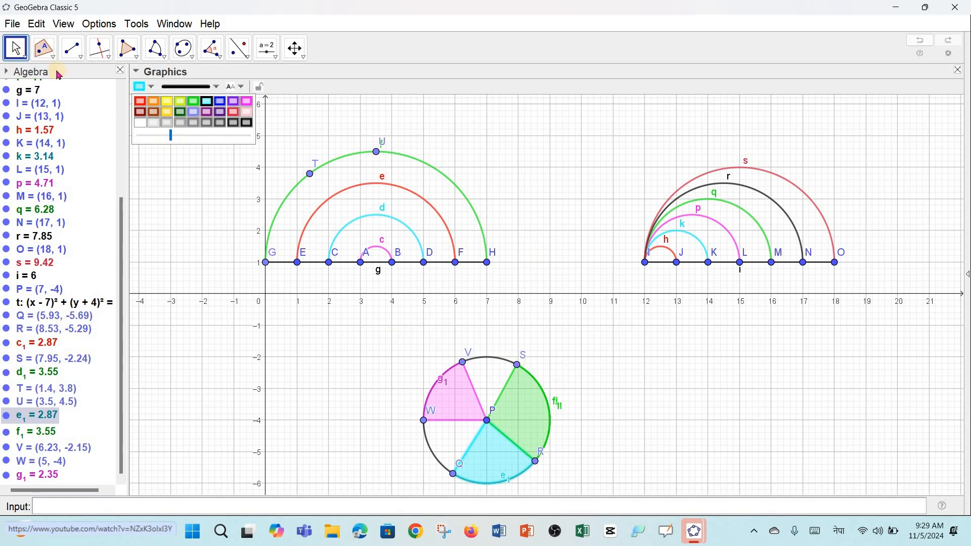
{"action": "left_click", "coordinate": [15, 47]}
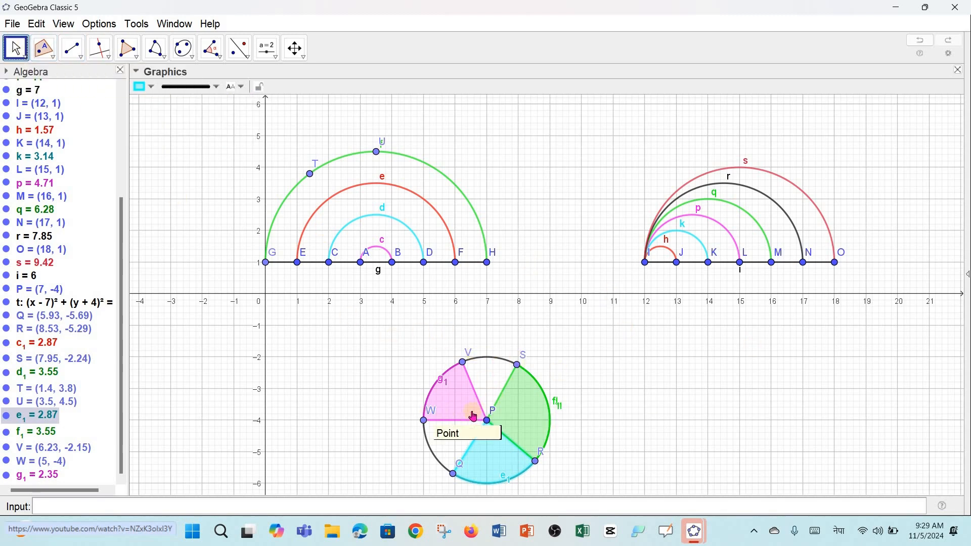
Move the centre point P, with its circle and coloured sectors, to (2, -2).
{"action": "left_click", "coordinate": [445, 401]}
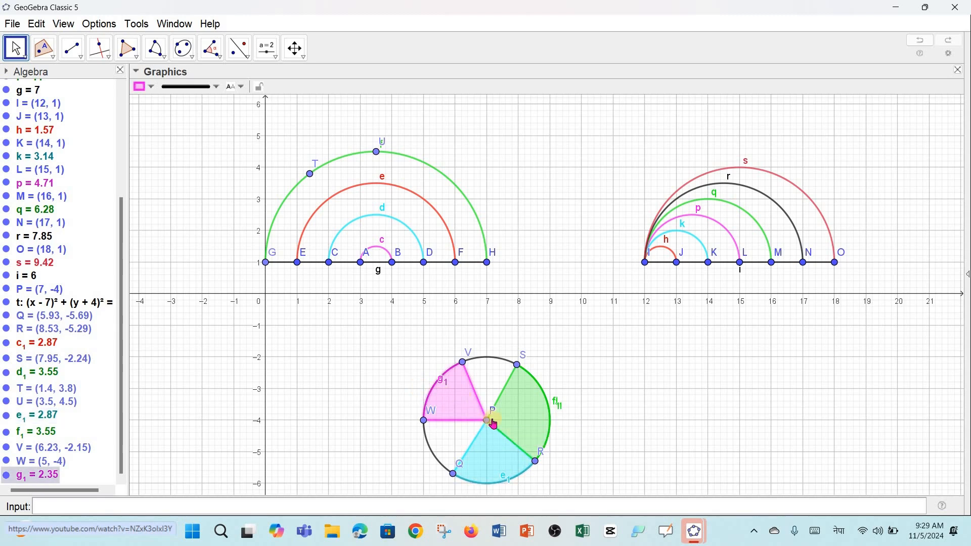
{"action": "left_click", "coordinate": [517, 414]}
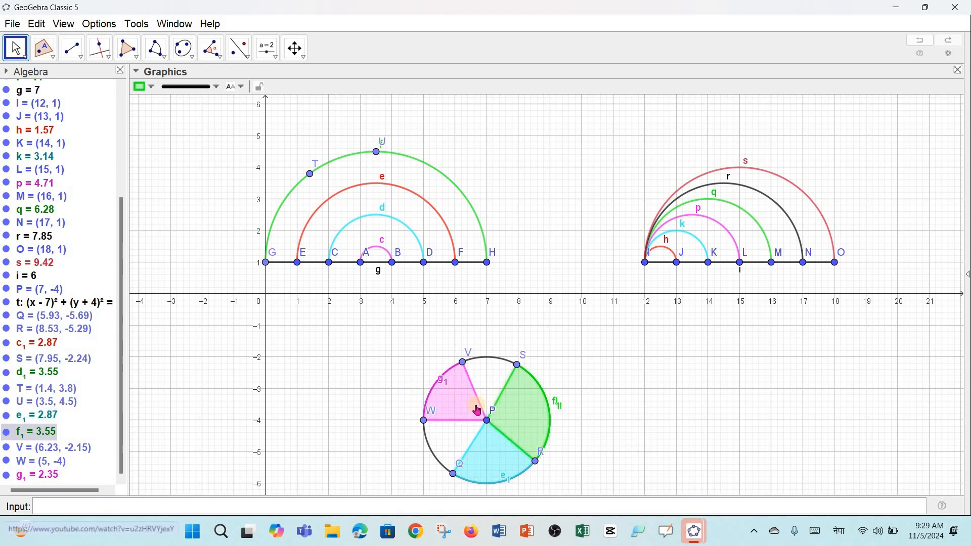
{"action": "left_click_drag", "start_coordinate": [487, 426], "coordinate": [329, 366]}
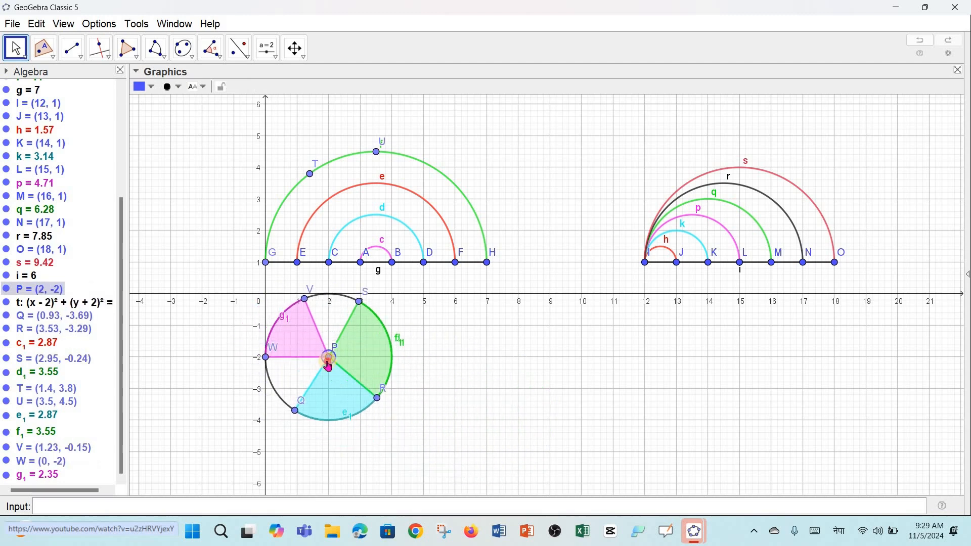
Hide the coordinate axes in the graphics view while keeping the grid.
{"action": "right_click", "coordinate": [201, 173]}
{"action": "left_click", "coordinate": [178, 157]}
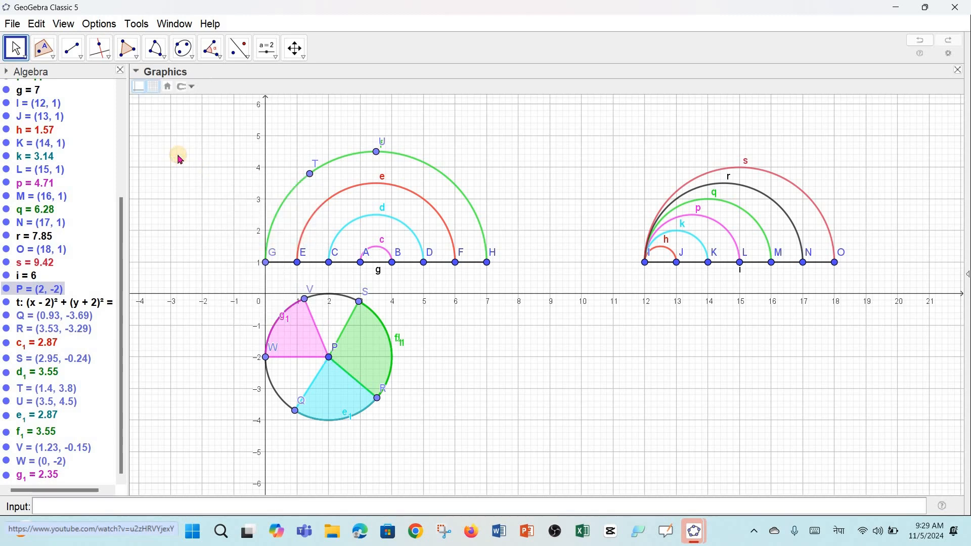
{"action": "right_click", "coordinate": [178, 157]}
{"action": "left_click", "coordinate": [208, 192]}
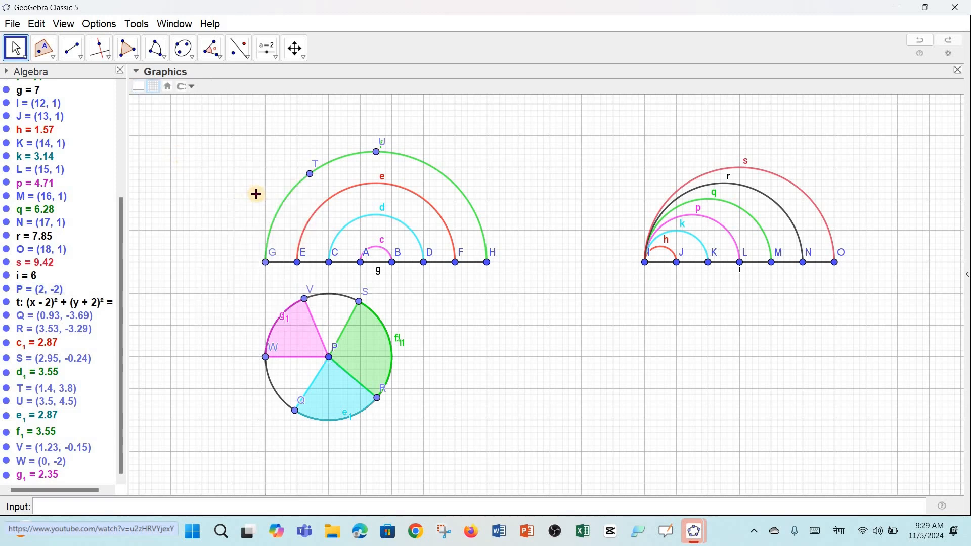
Move the centre point P, with its circle and coloured sectors, to (-2, -2).
{"action": "right_click", "coordinate": [208, 182]}
{"action": "left_click", "coordinate": [359, 353]}
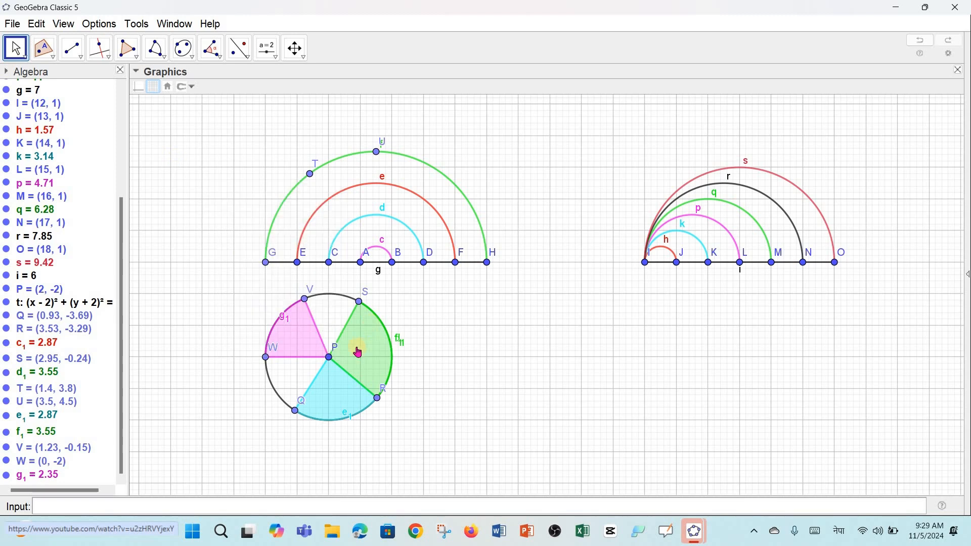
{"action": "left_click_drag", "start_coordinate": [328, 363], "coordinate": [205, 363]}
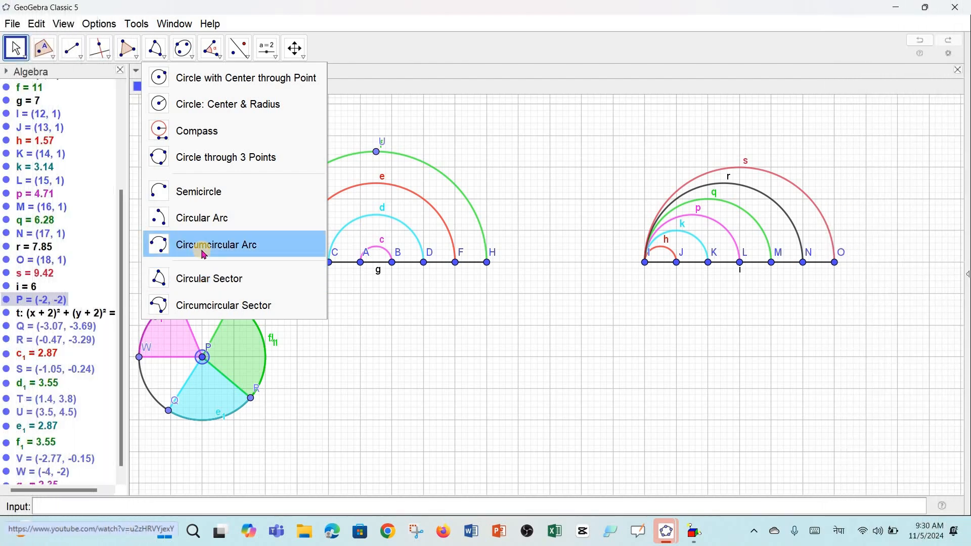
Draw a circle through three new points at (8, -2), (6, -5) and (10, -5).
{"action": "left_click", "coordinate": [202, 249]}
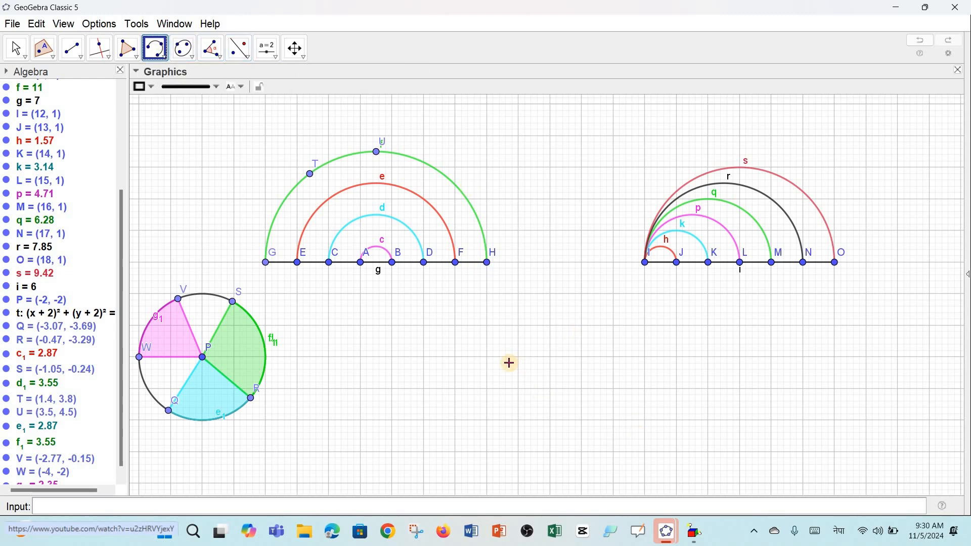
{"action": "left_click", "coordinate": [157, 50]}
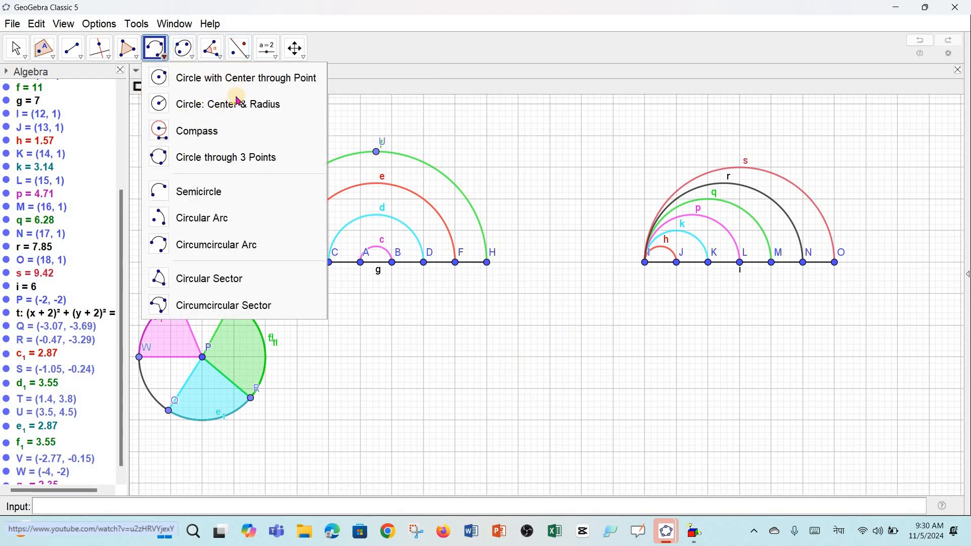
{"action": "left_click", "coordinate": [204, 161]}
{"action": "left_click", "coordinate": [518, 357]}
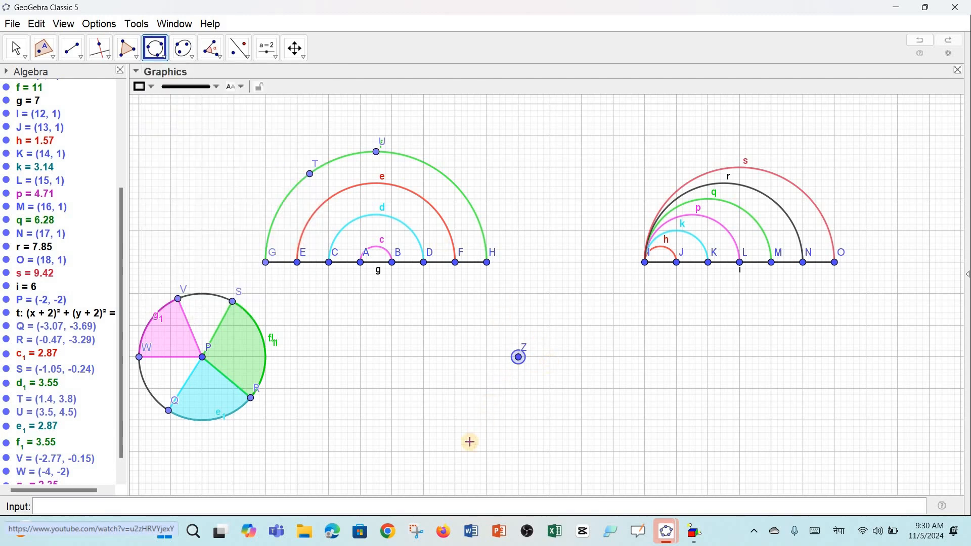
{"action": "left_click", "coordinate": [456, 452]}
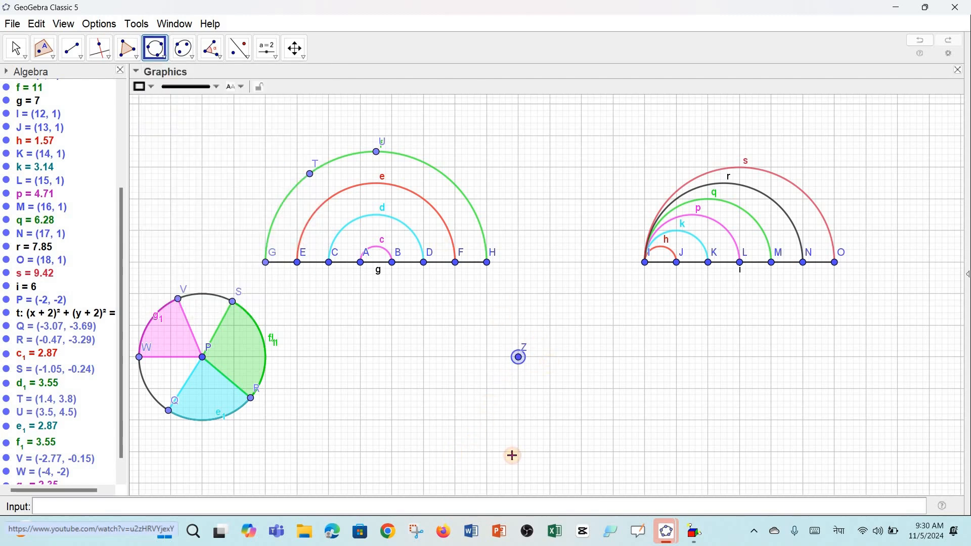
{"action": "left_click", "coordinate": [581, 454]}
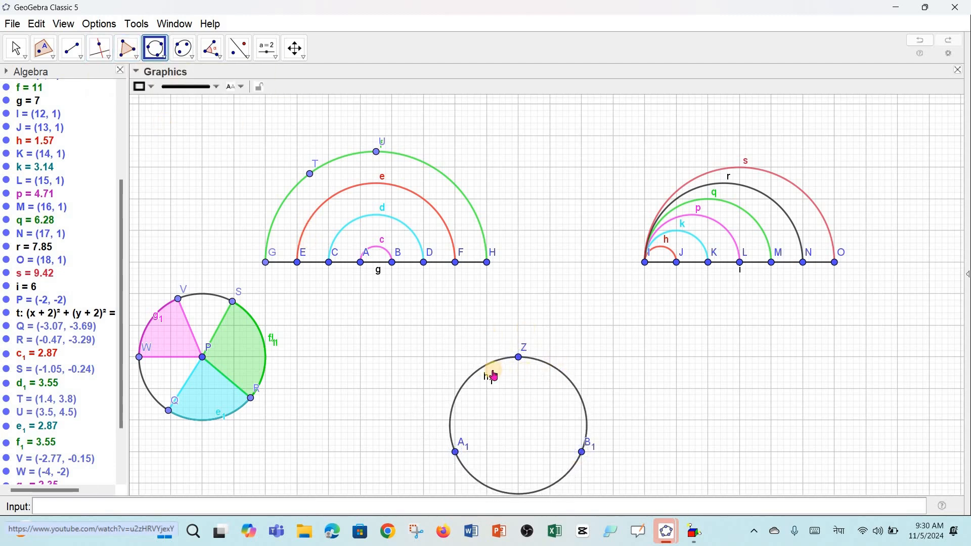
Hide the label of point A₁ on the new circle.
{"action": "left_click", "coordinate": [521, 356]}
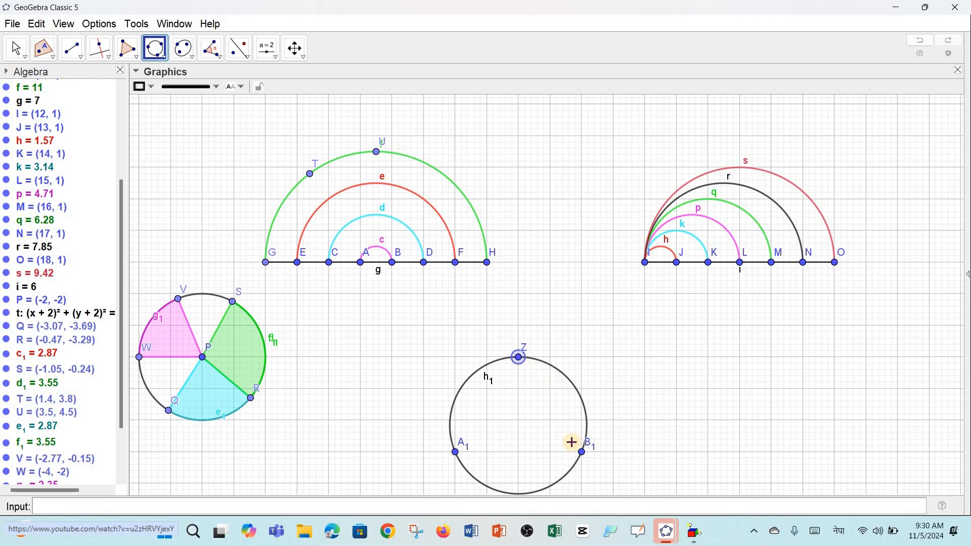
{"action": "left_click", "coordinate": [583, 453]}
{"action": "left_click", "coordinate": [455, 455]}
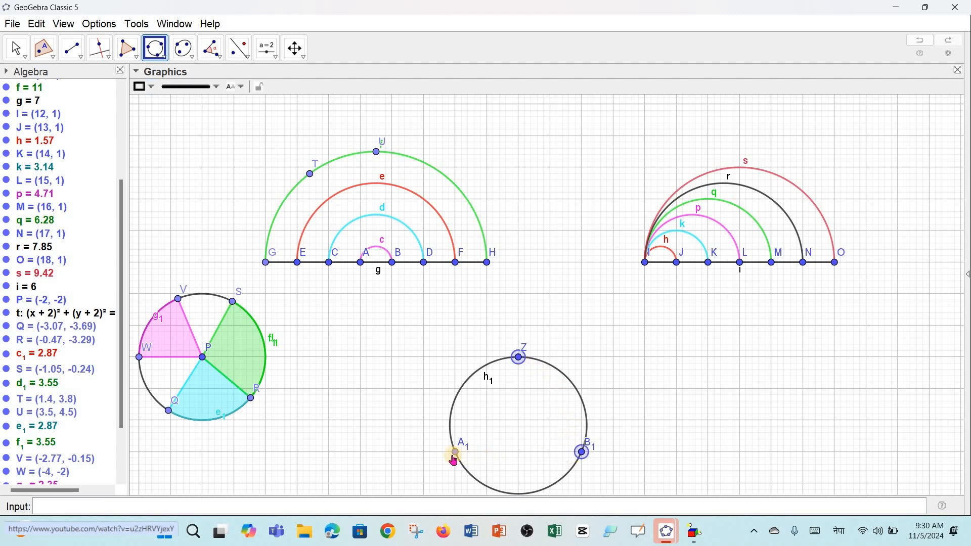
{"action": "right_click", "coordinate": [455, 456]}
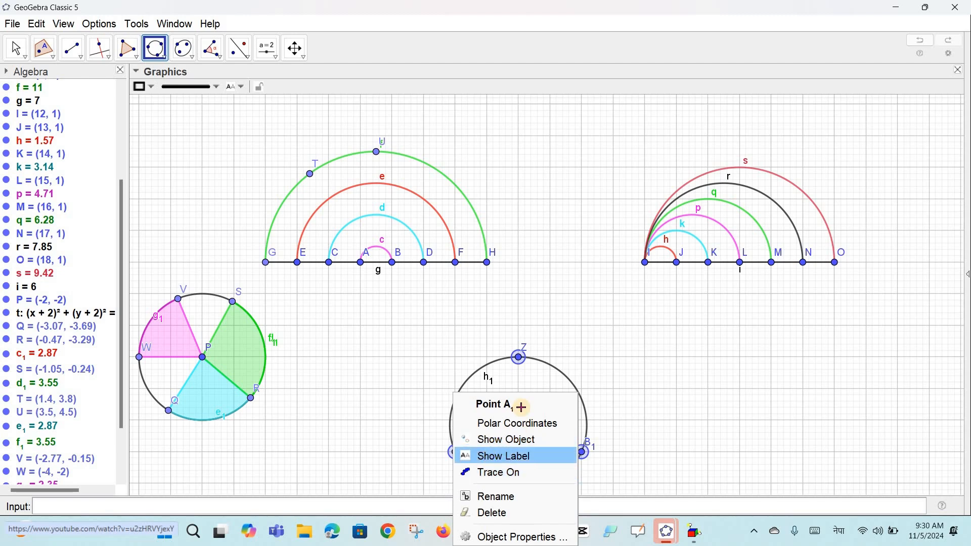
{"action": "left_click", "coordinate": [514, 456]}
{"action": "left_click", "coordinate": [480, 370]}
{"action": "right_click", "coordinate": [480, 370]}
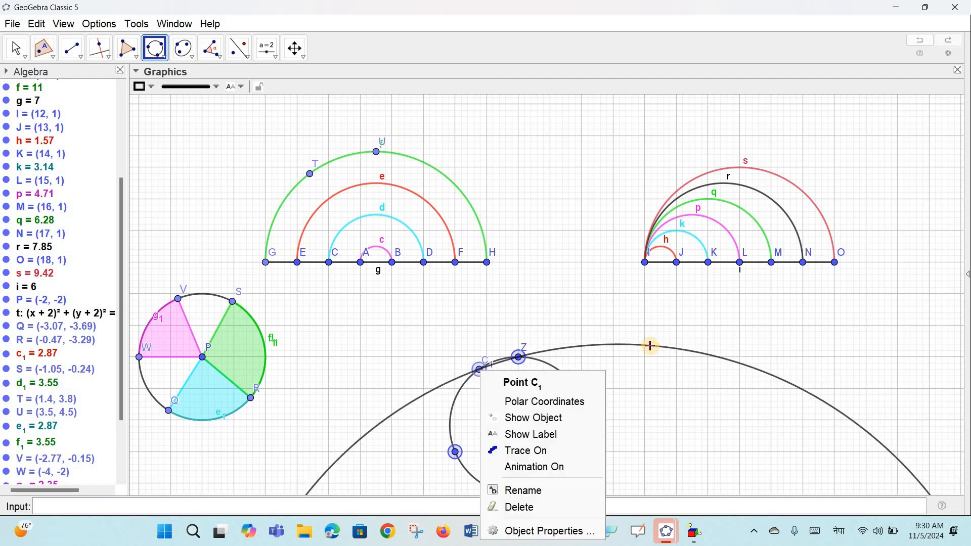
{"action": "left_click", "coordinate": [712, 335]}
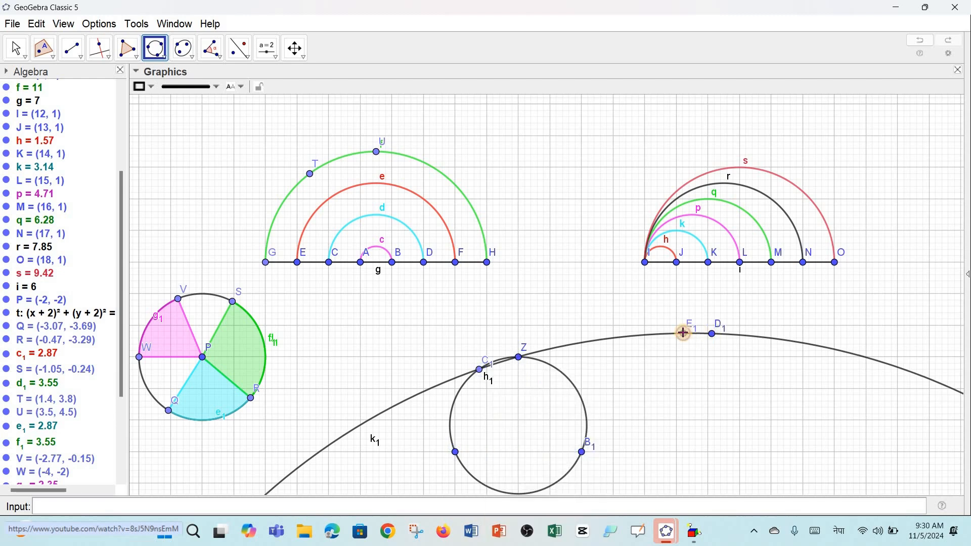
{"action": "left_click", "coordinate": [23, 54]}
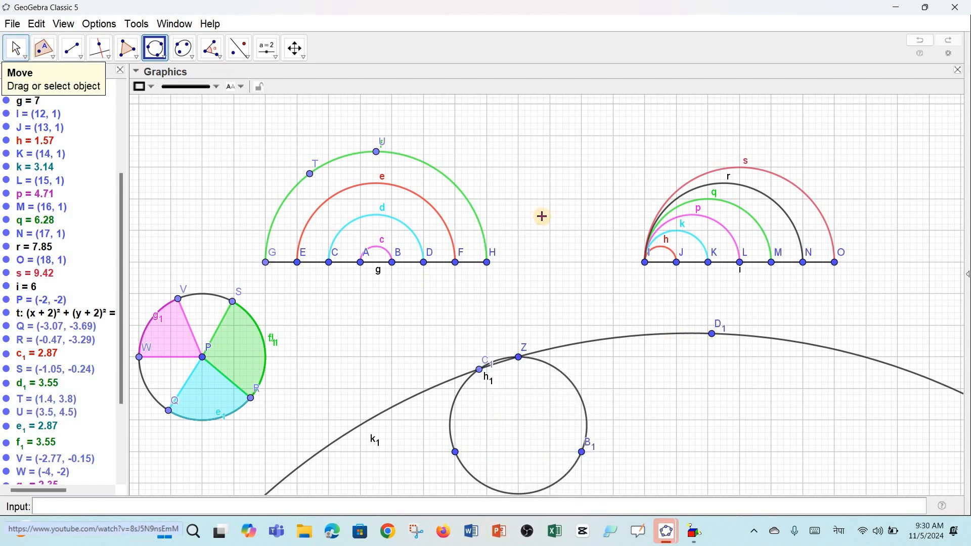
{"action": "left_click", "coordinate": [653, 335]}
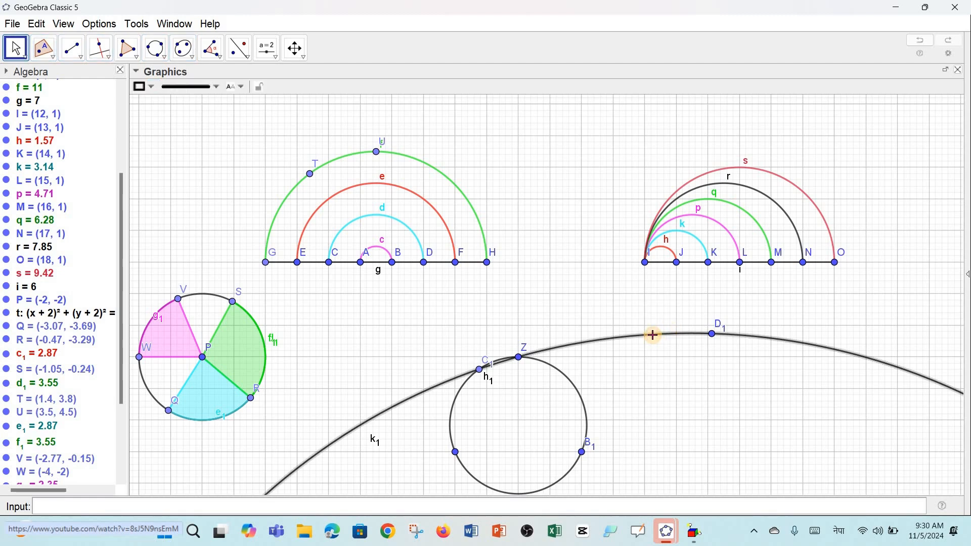
{"action": "key", "text": "Delete"}
{"action": "left_click", "coordinate": [714, 334]}
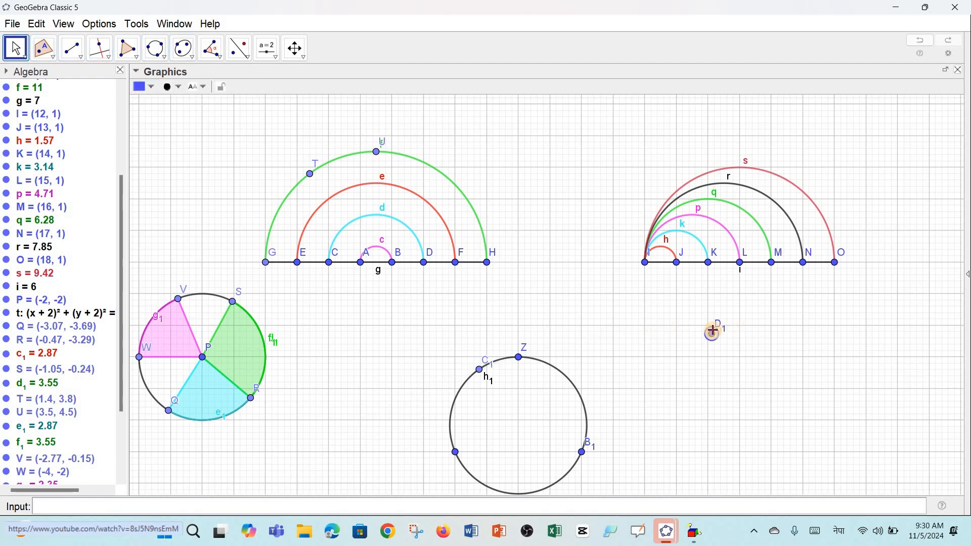
{"action": "key", "text": "Delete"}
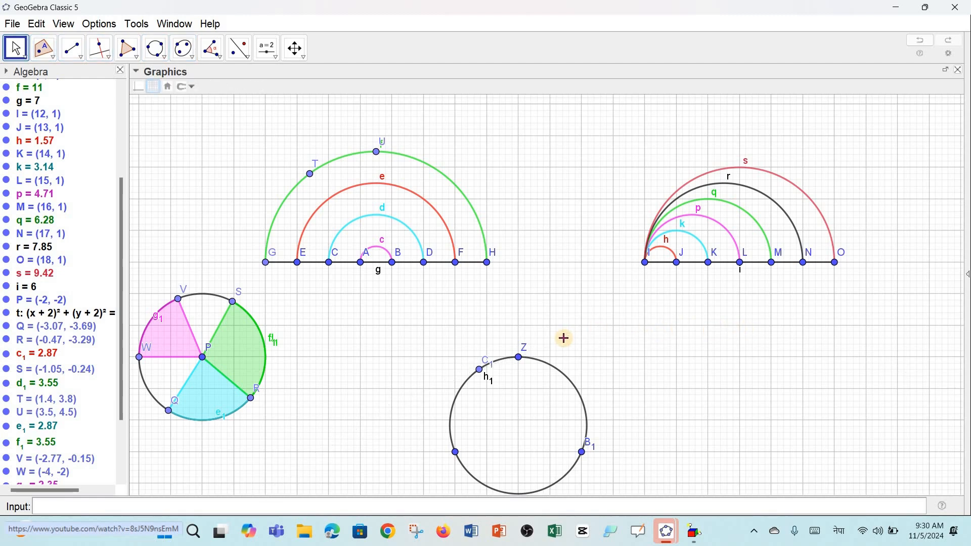
Hide the label of the three-point circle and hide the extra point C₁ on it.
{"action": "left_click", "coordinate": [500, 365]}
{"action": "right_click", "coordinate": [500, 364]}
{"action": "left_click", "coordinate": [550, 426]}
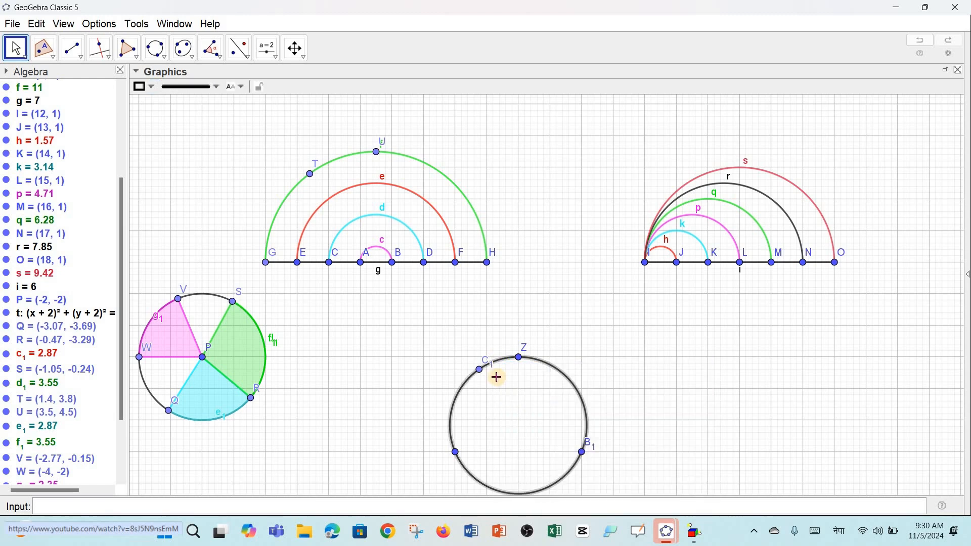
{"action": "left_click", "coordinate": [477, 370]}
{"action": "right_click", "coordinate": [478, 369]}
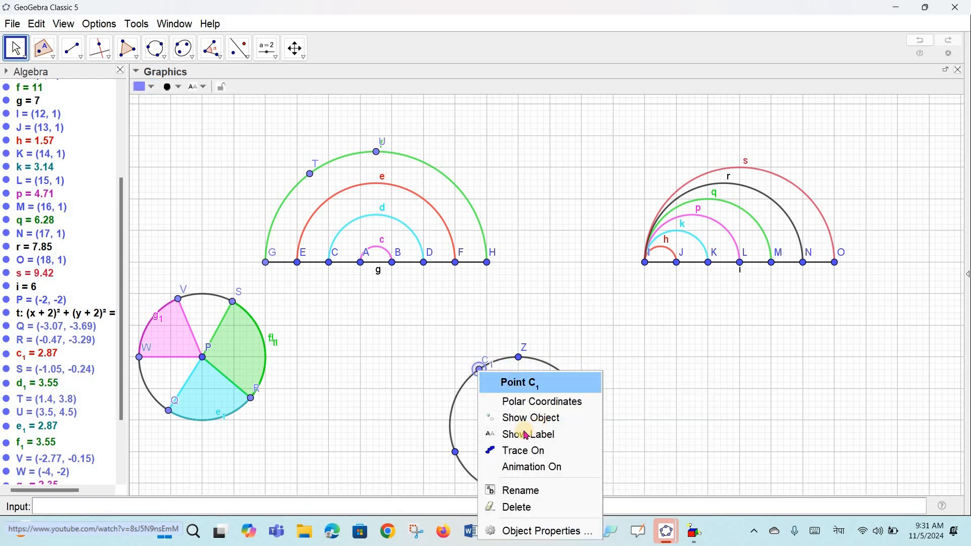
{"action": "left_click", "coordinate": [517, 419]}
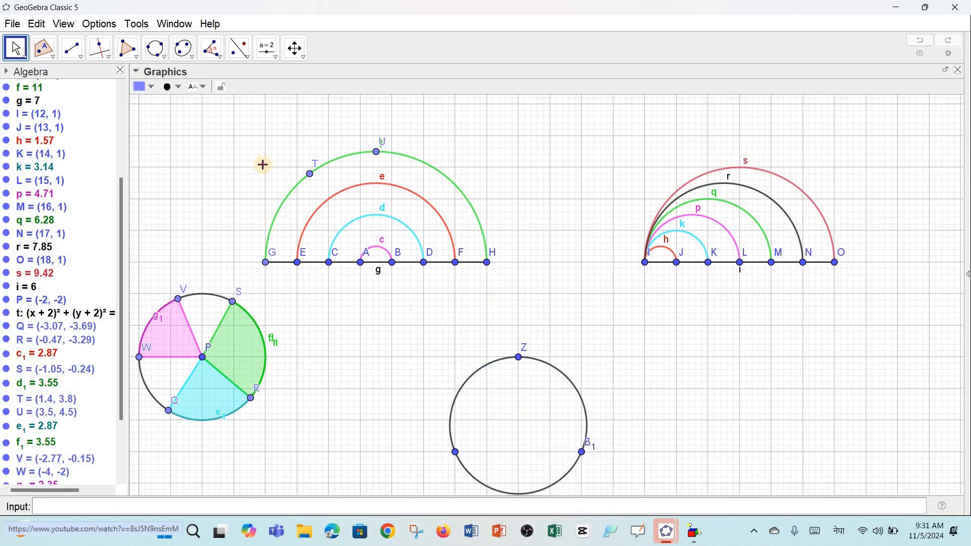
Hide the labels of points B₁ and Z on the three-point circle.
{"action": "right_click", "coordinate": [586, 451]}
{"action": "left_click", "coordinate": [619, 456]}
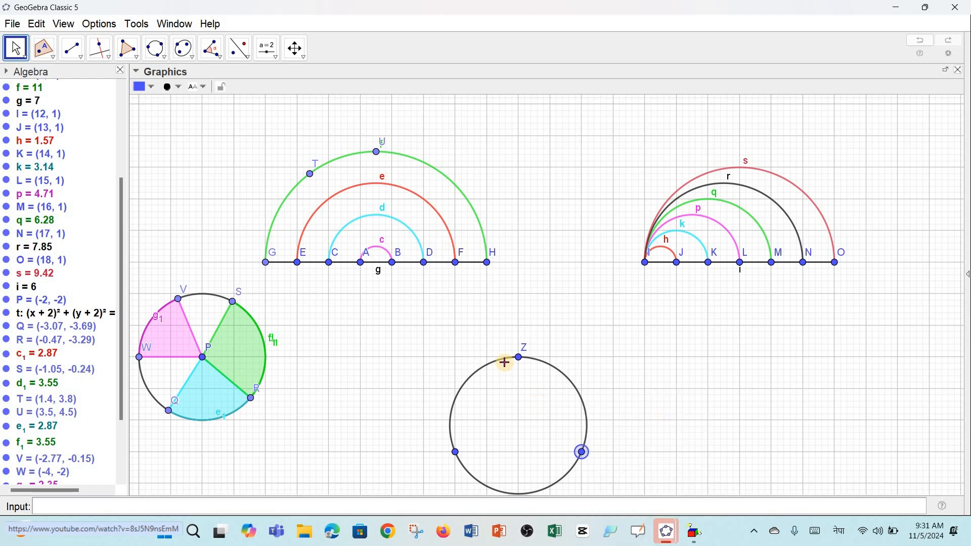
{"action": "right_click", "coordinate": [518, 358]}
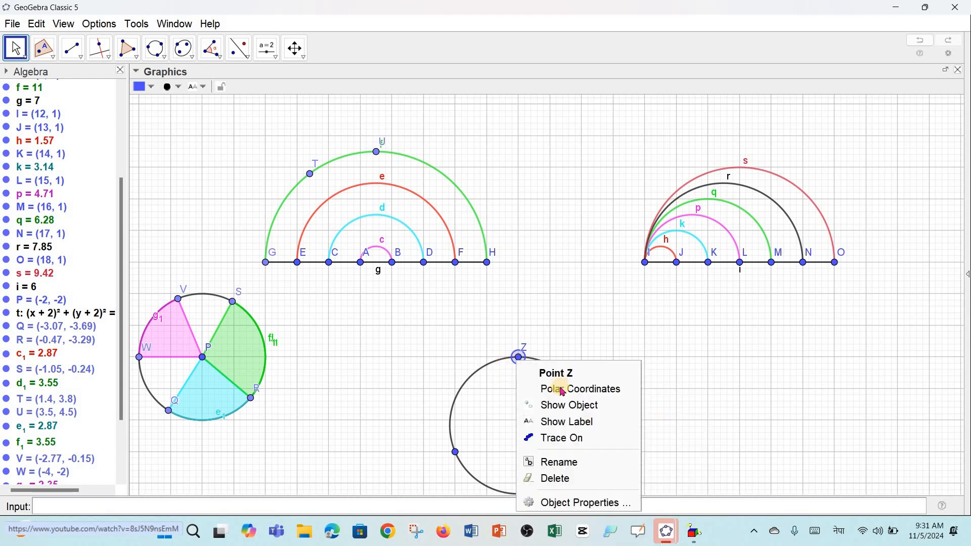
{"action": "left_click", "coordinate": [545, 421]}
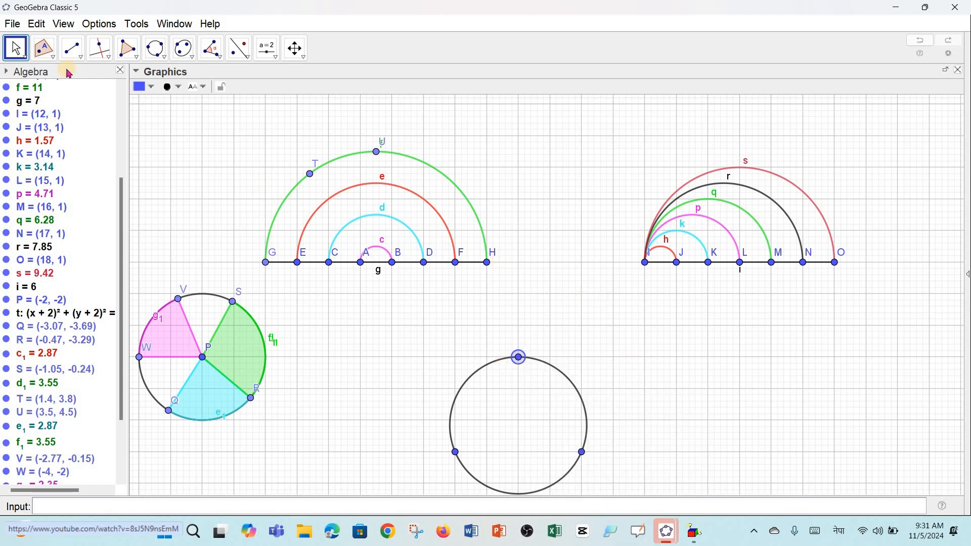
Draw a circumcircular arc from the circle's uppermost point Z through B₁ to A₁.
{"action": "left_click", "coordinate": [164, 57]}
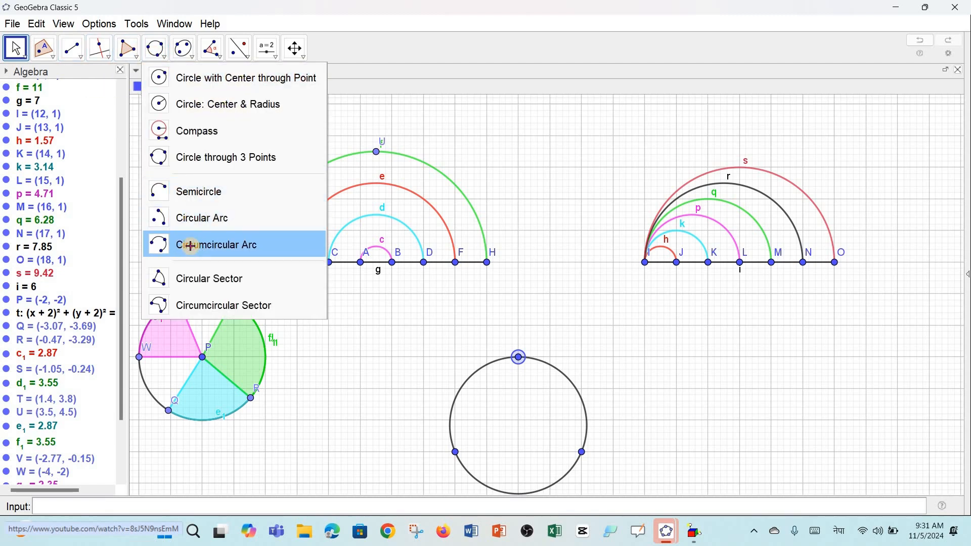
{"action": "left_click", "coordinate": [191, 246]}
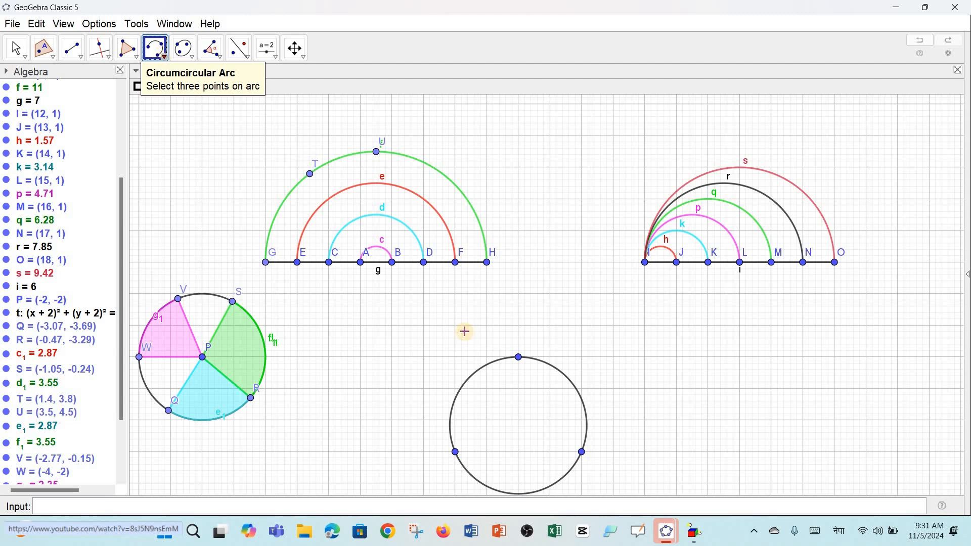
{"action": "left_click", "coordinate": [520, 359]}
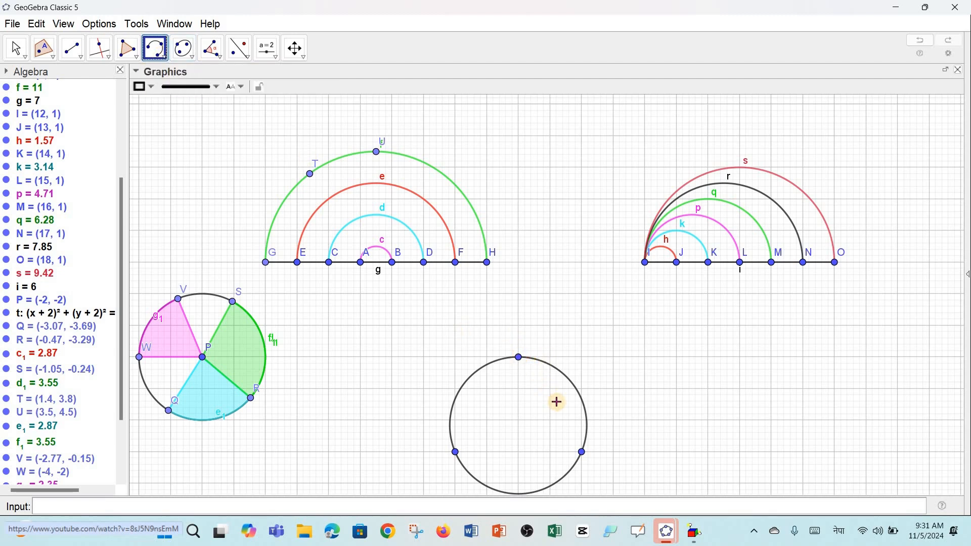
{"action": "left_click", "coordinate": [582, 452]}
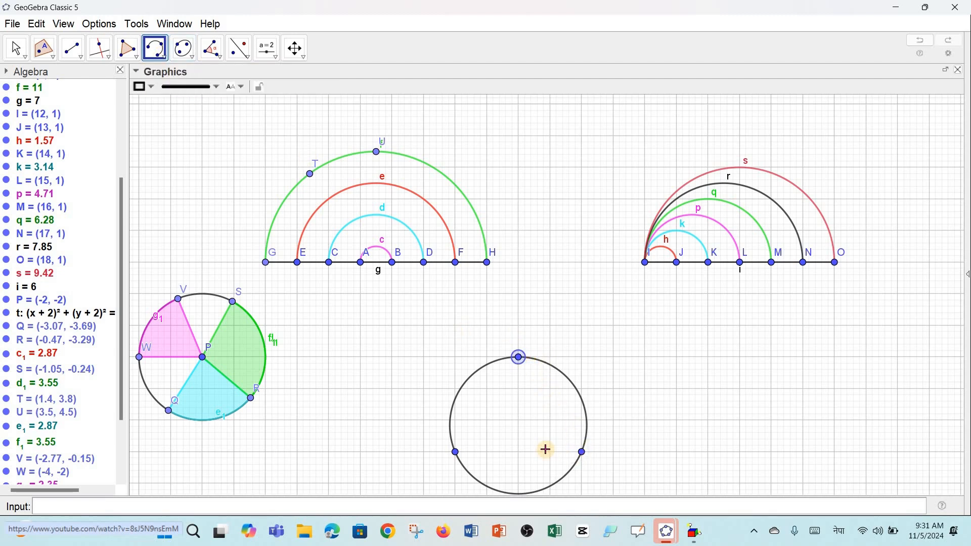
{"action": "left_click", "coordinate": [457, 448]}
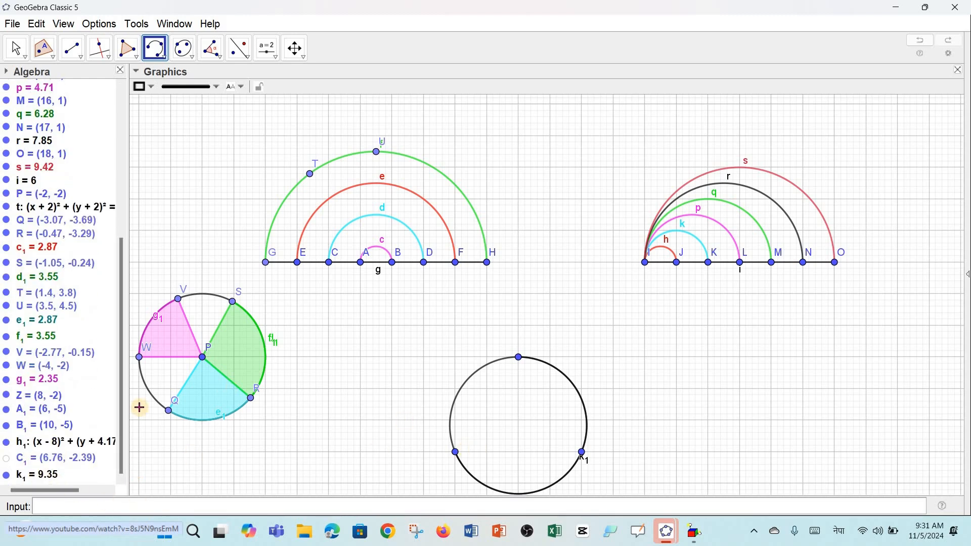
Try to colour the circumcircular arc k₁ red from the colour palette.
{"action": "right_click", "coordinate": [40, 474]}
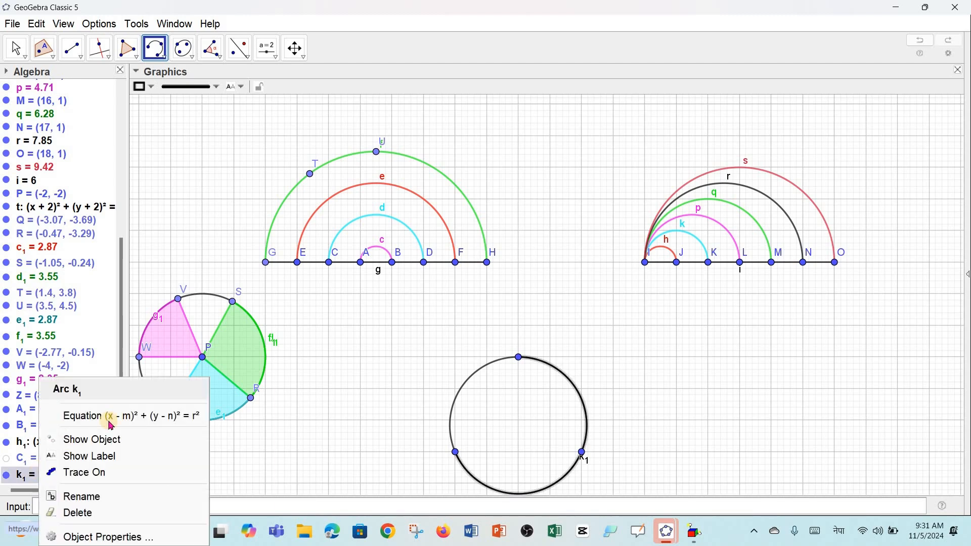
{"action": "left_click_drag", "start_coordinate": [206, 90], "coordinate": [162, 92]}
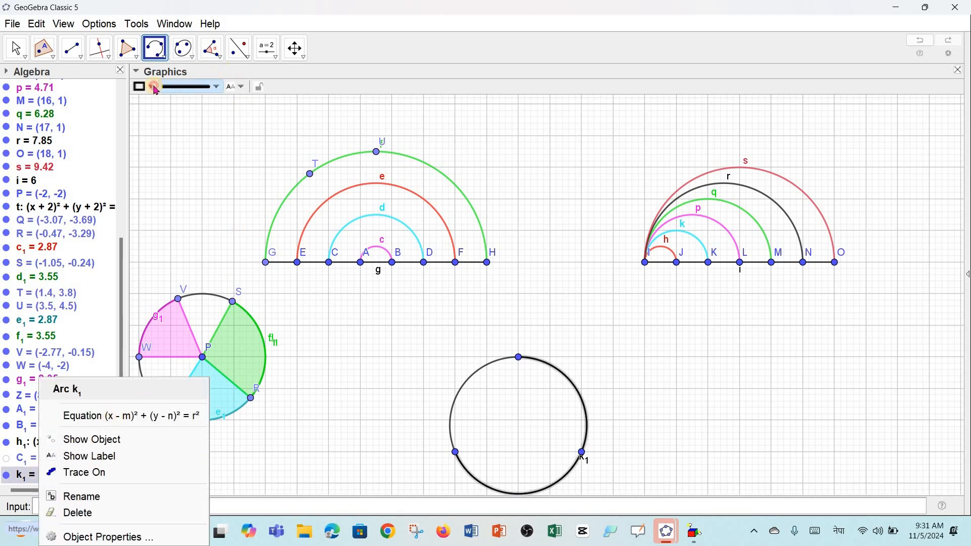
{"action": "left_click", "coordinate": [154, 88]}
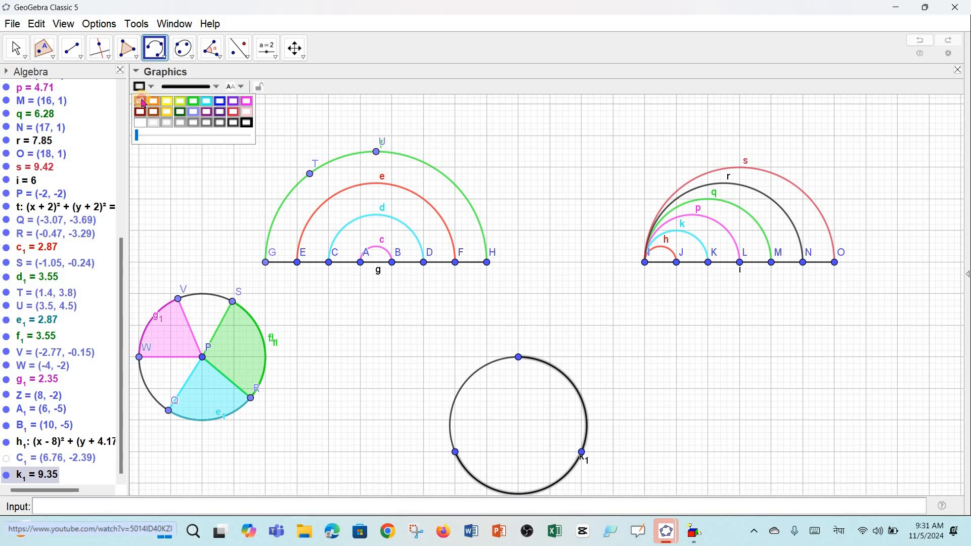
{"action": "left_click", "coordinate": [138, 101]}
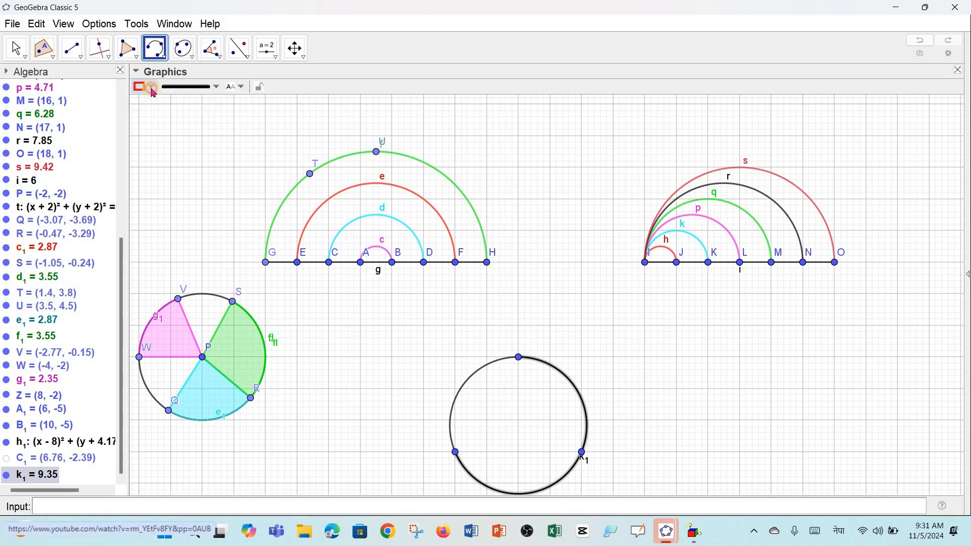
{"action": "left_click", "coordinate": [153, 90]}
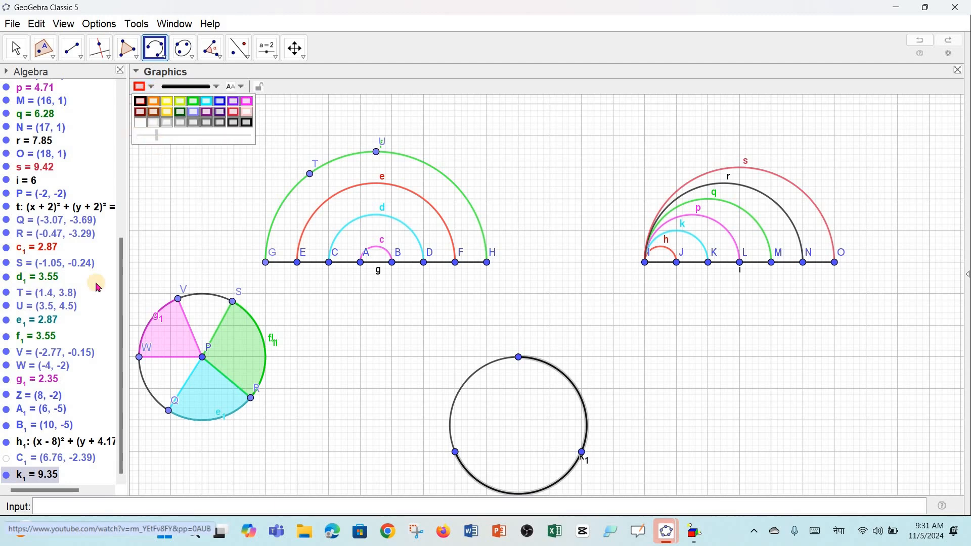
Set the colour of the circumcircular arc k₁ to red (255, 0, 0) in its object properties.
{"action": "right_click", "coordinate": [34, 476]}
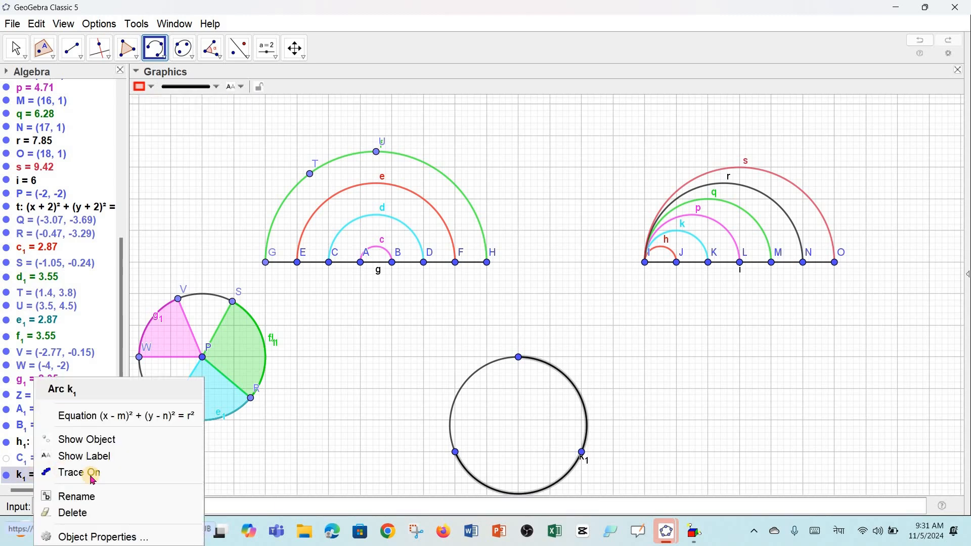
{"action": "left_click", "coordinate": [86, 538]}
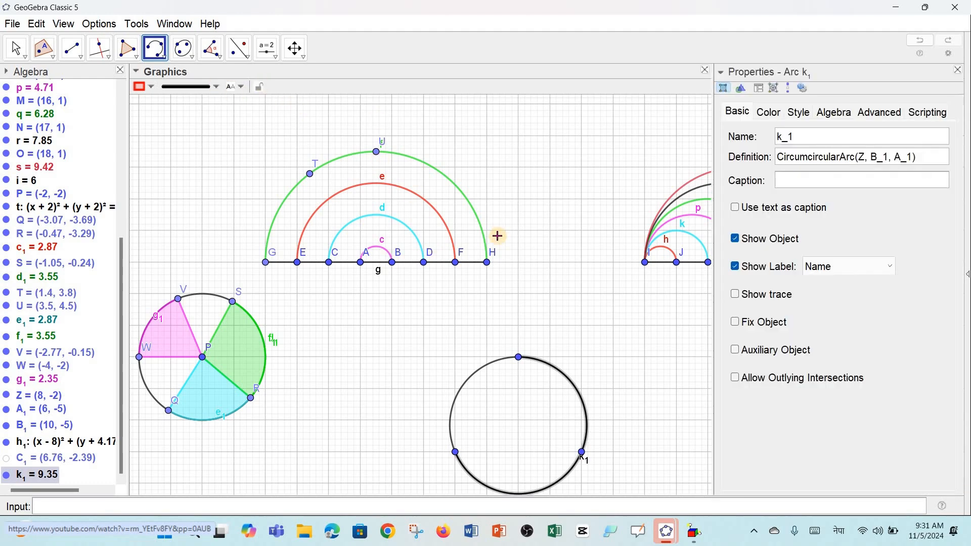
{"action": "left_click", "coordinate": [770, 113]}
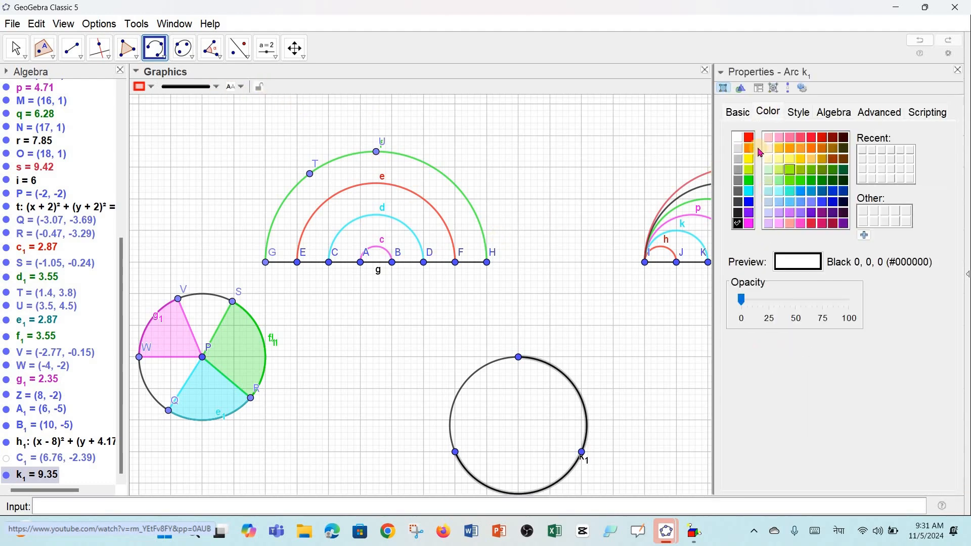
{"action": "left_click", "coordinate": [750, 141]}
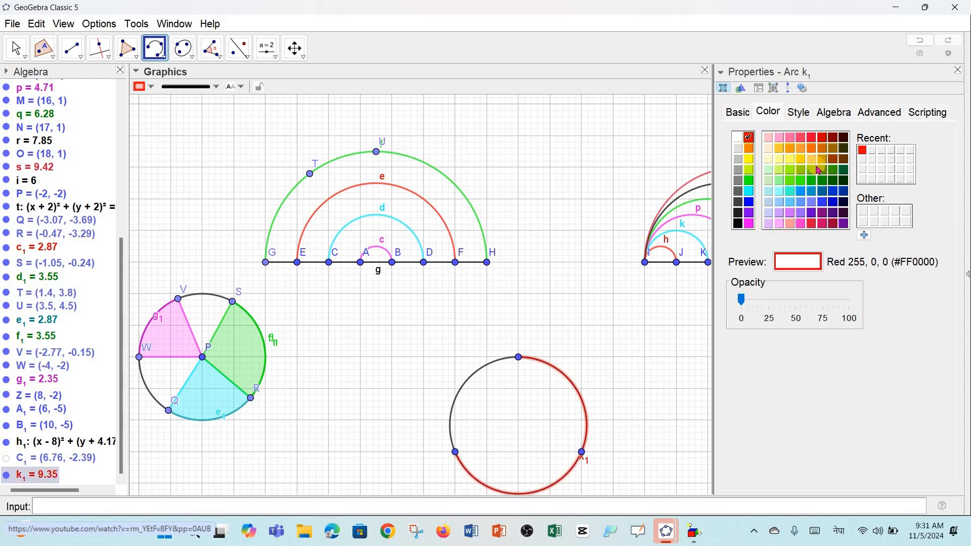
Set the line thickness of arc k₁ to 8.
{"action": "left_click", "coordinate": [798, 112]}
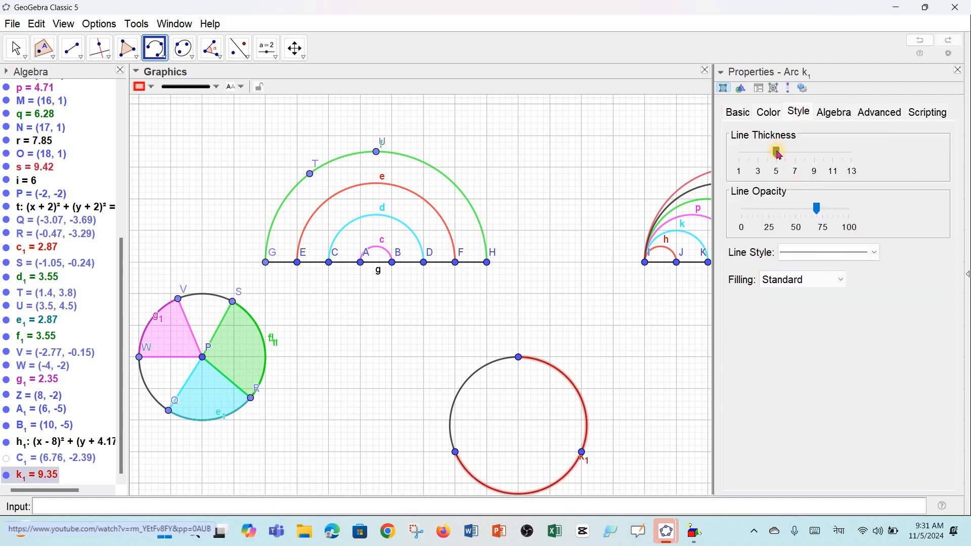
{"action": "left_click_drag", "start_coordinate": [795, 157], "coordinate": [811, 156]}
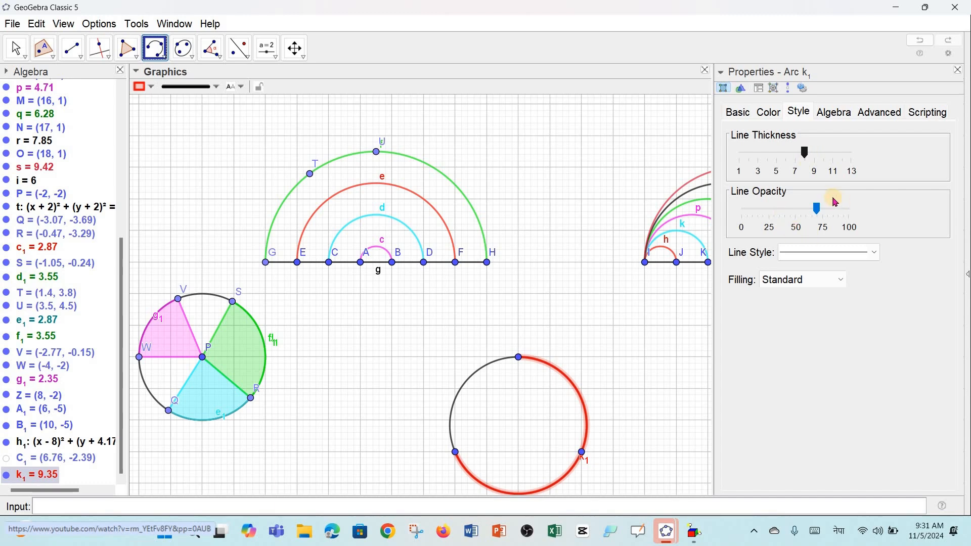
{"action": "left_click", "coordinate": [827, 205]}
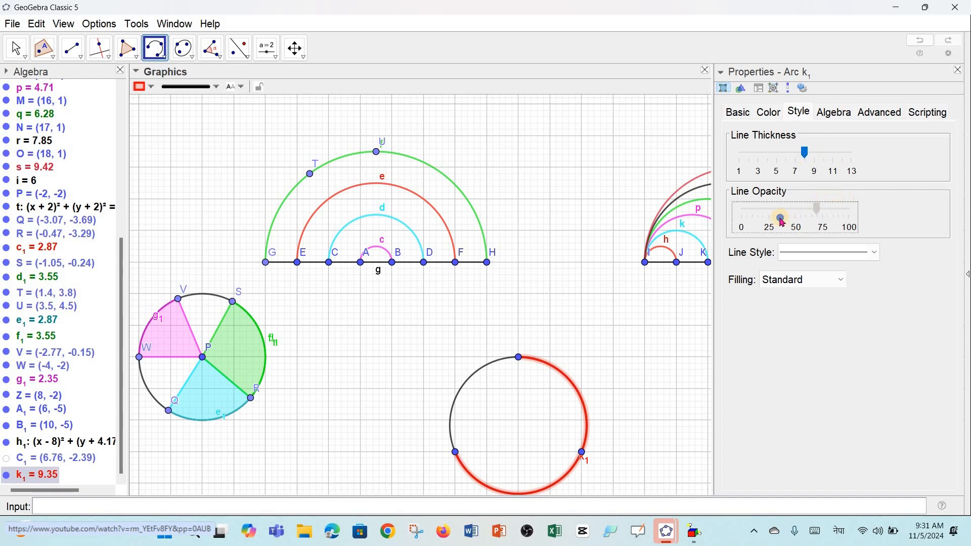
Give arc k₁ the long-dashed line style and close its object properties.
{"action": "left_click", "coordinate": [844, 252]}
{"action": "left_click", "coordinate": [812, 301]}
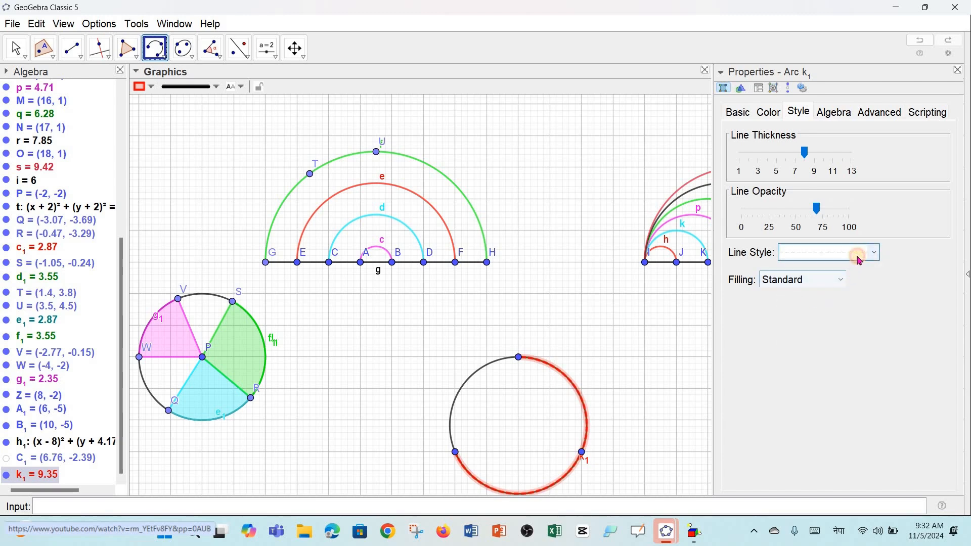
{"action": "left_click", "coordinate": [822, 253]}
{"action": "left_click", "coordinate": [816, 285]}
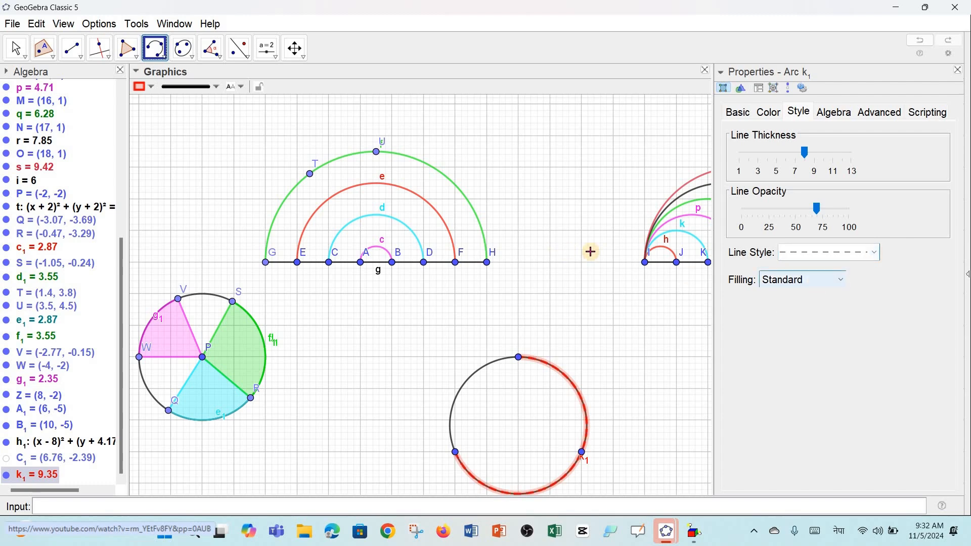
{"action": "left_click", "coordinate": [959, 71]}
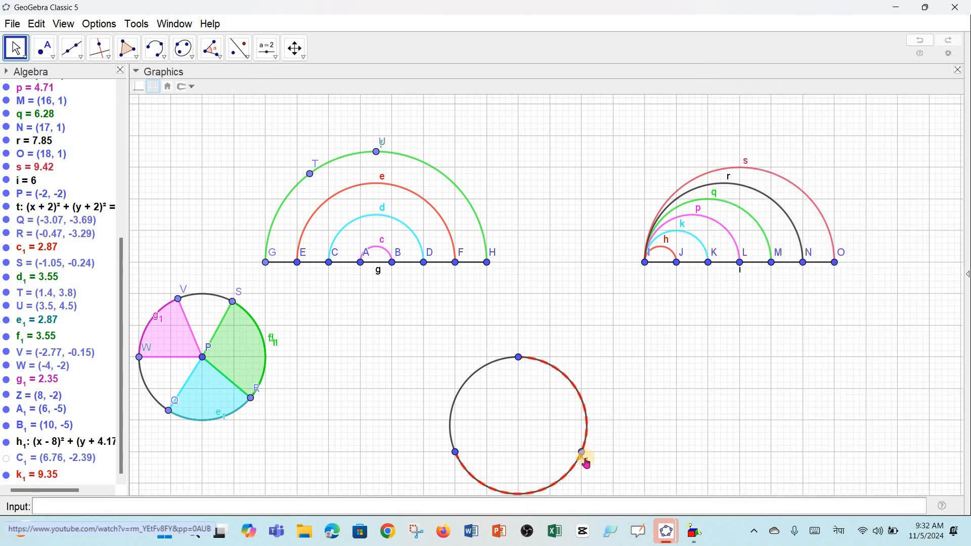
{"action": "right_click", "coordinate": [583, 455]}
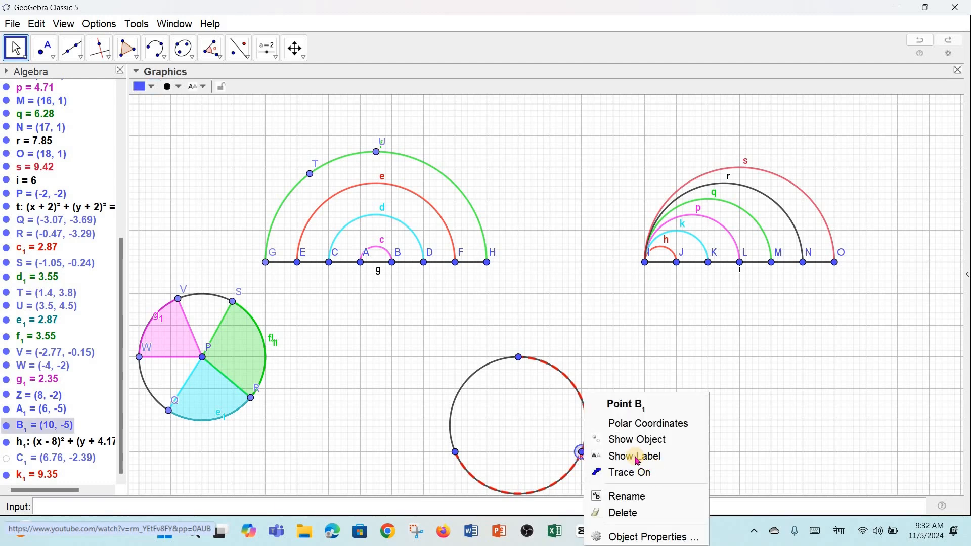
{"action": "left_click", "coordinate": [629, 456]}
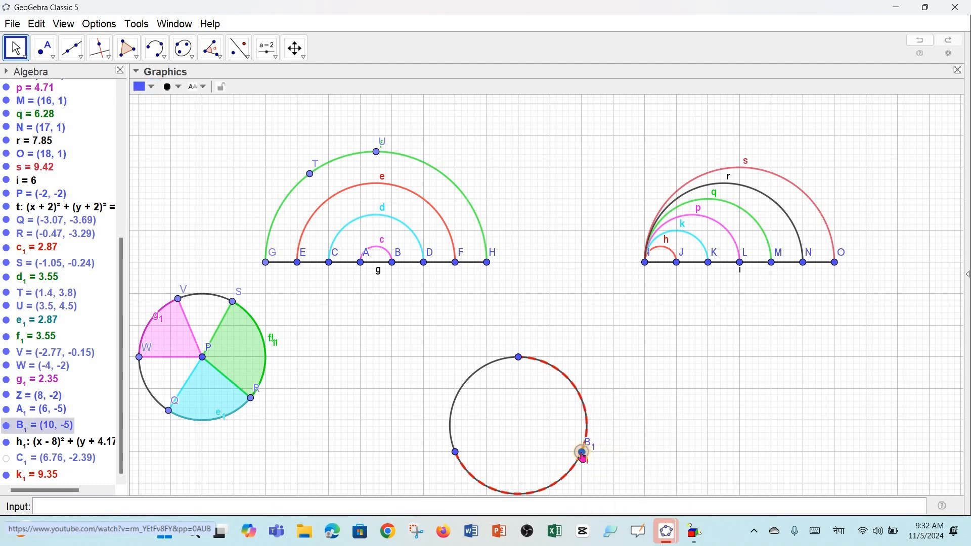
{"action": "right_click", "coordinate": [583, 455]}
{"action": "left_click", "coordinate": [625, 457]}
Move the label of arc k₁ clear of point B₁ on the three-point circle.
{"action": "left_click", "coordinate": [561, 484]}
{"action": "right_click", "coordinate": [561, 485]}
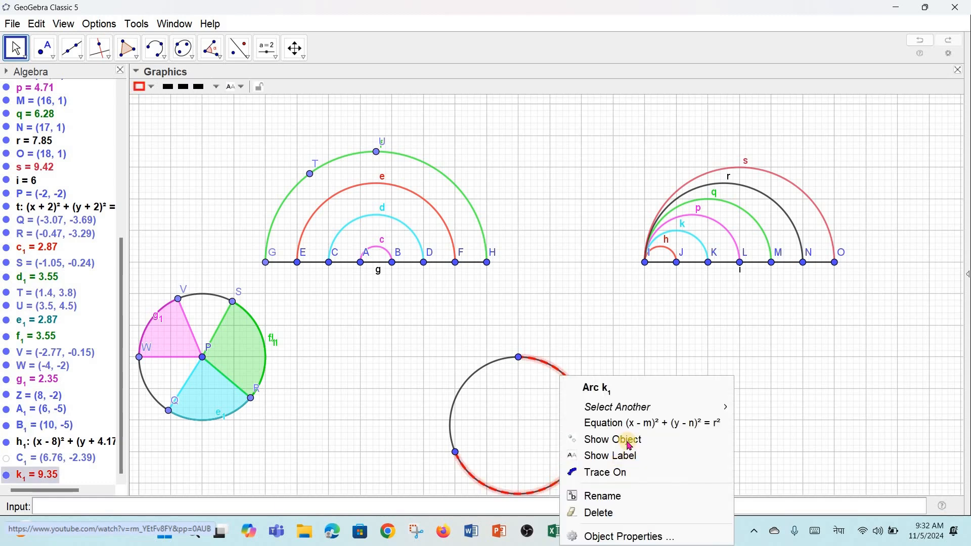
{"action": "left_click", "coordinate": [637, 340]}
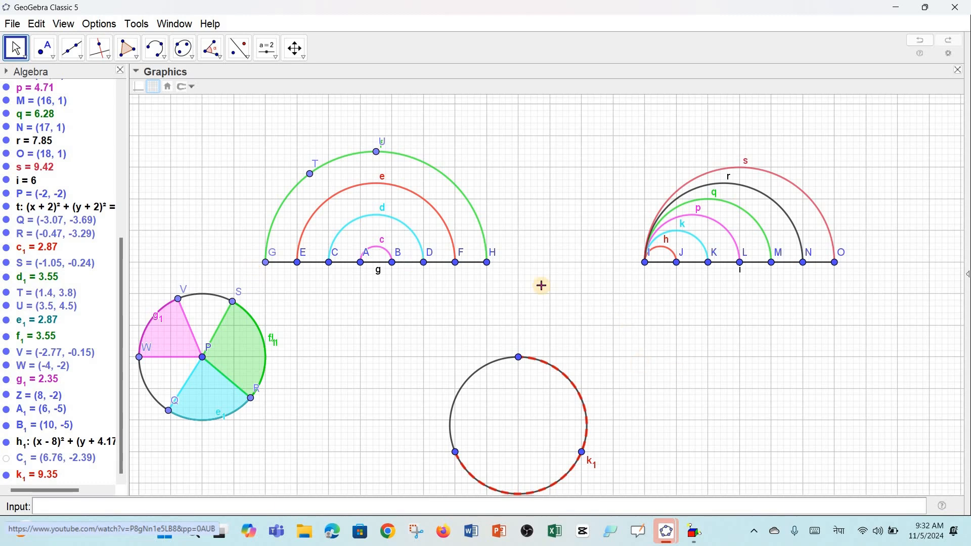
Draw a circle by centre and radius with radius 1, centred on a new point below point L.
{"action": "left_click", "coordinate": [157, 51]}
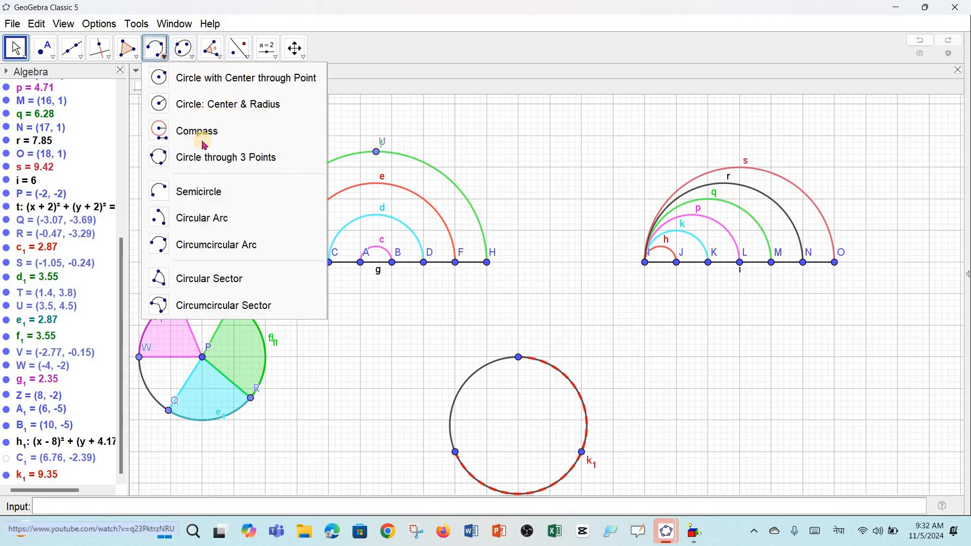
{"action": "left_click", "coordinate": [188, 105]}
{"action": "left_click", "coordinate": [742, 387]}
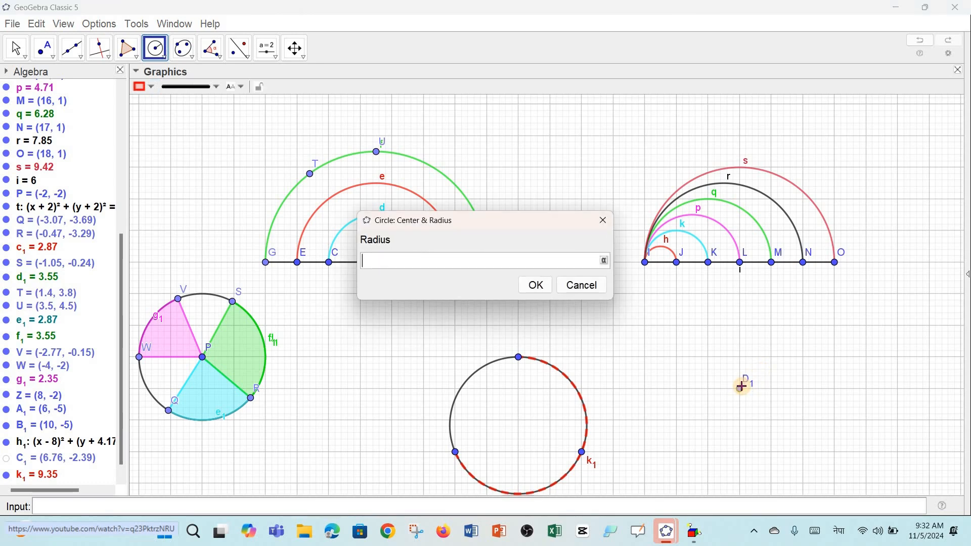
{"action": "type", "text": "1"}
{"action": "key", "text": "Return"}
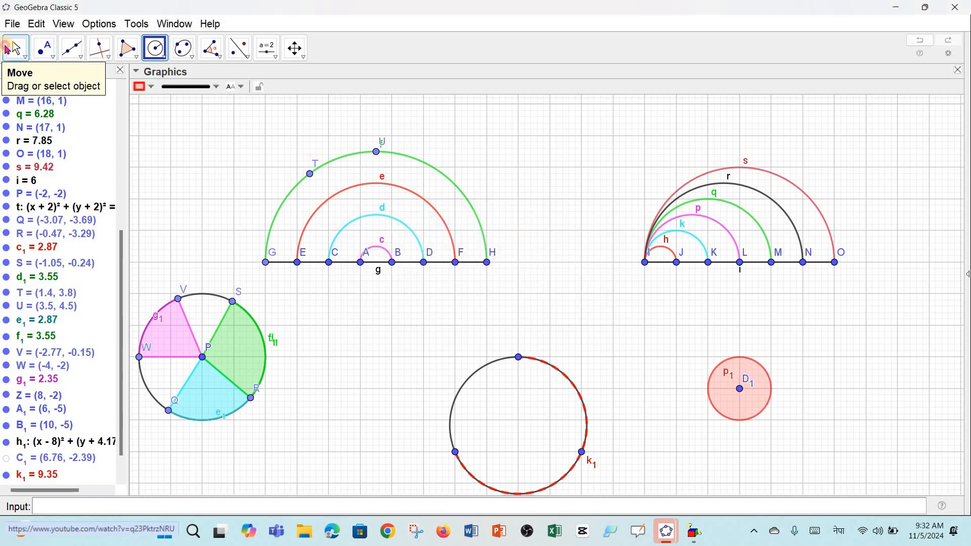
{"action": "key", "text": "Escape"}
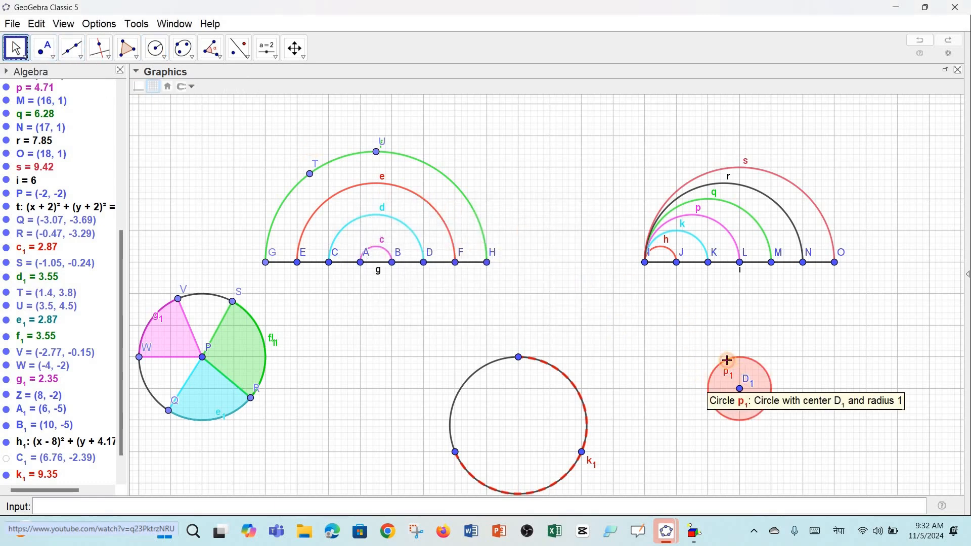
Hide the labels of the radius-1 circle and its centre point.
{"action": "right_click", "coordinate": [728, 360]}
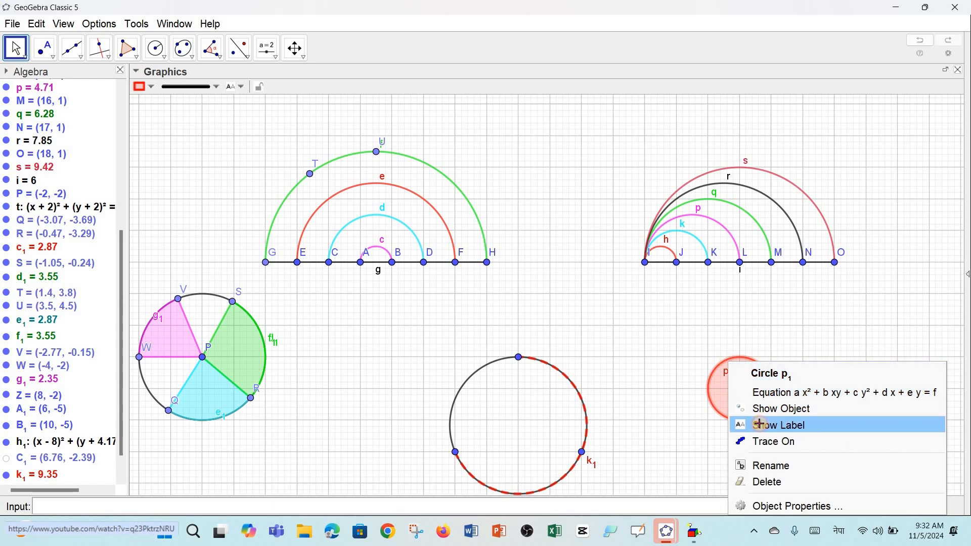
{"action": "left_click", "coordinate": [760, 424]}
{"action": "right_click", "coordinate": [740, 387]}
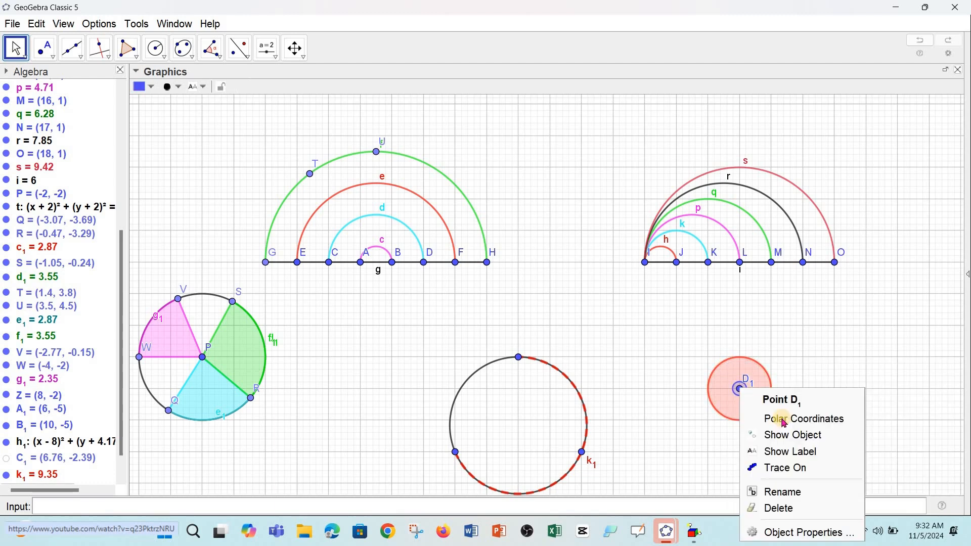
{"action": "left_click", "coordinate": [769, 450]}
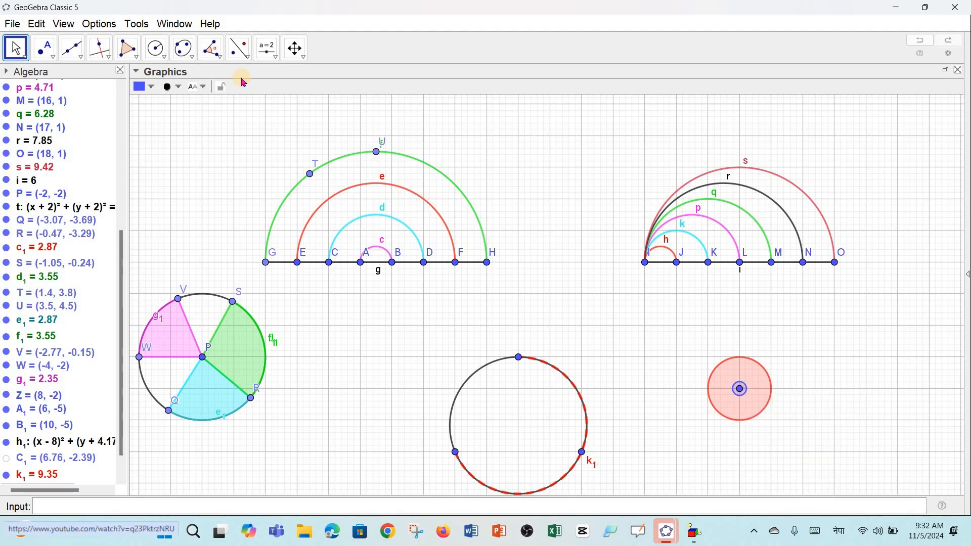
Draw a circumcircular arc on the radius-1 circle, clockwise from its uppermost point through a second point to one at its lower right.
{"action": "left_click", "coordinate": [161, 60]}
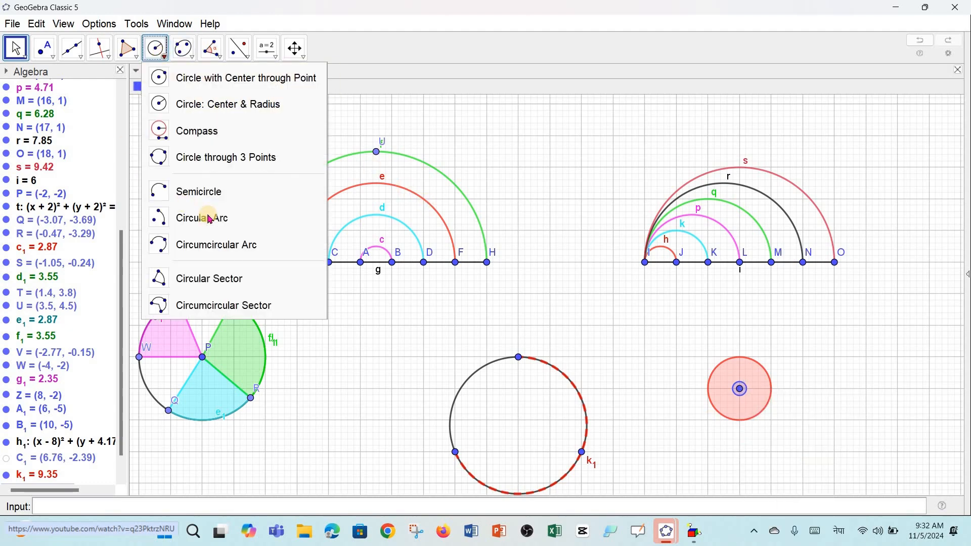
{"action": "left_click", "coordinate": [178, 245]}
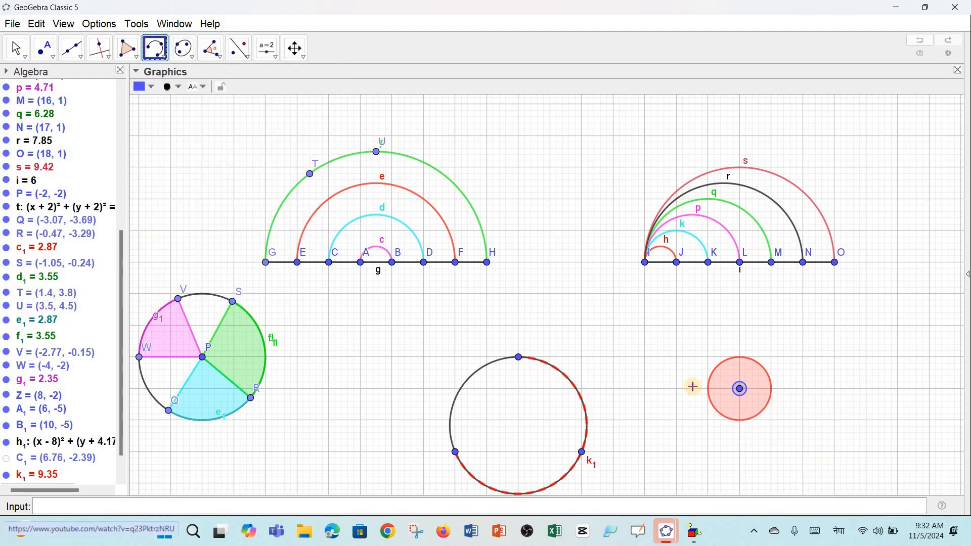
{"action": "left_click", "coordinate": [738, 357]}
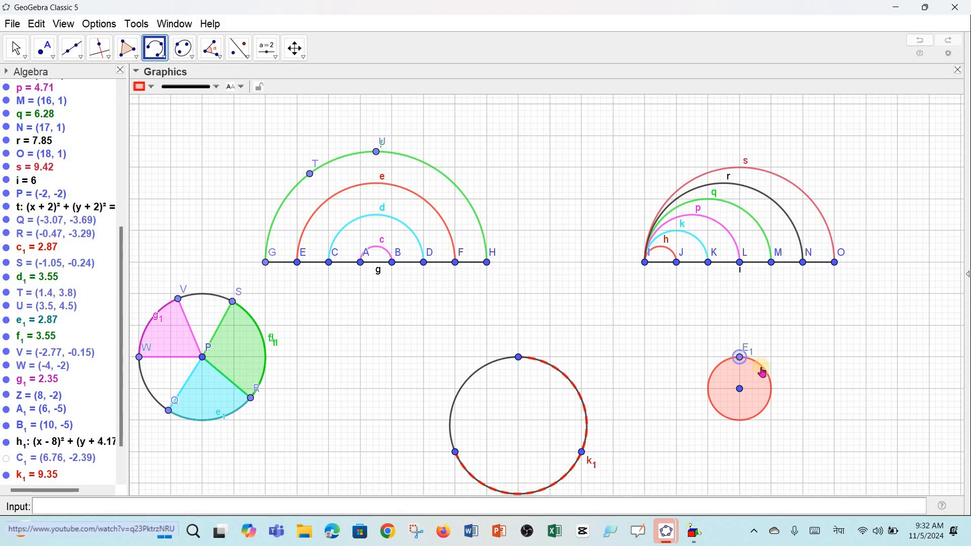
{"action": "left_click", "coordinate": [763, 366]}
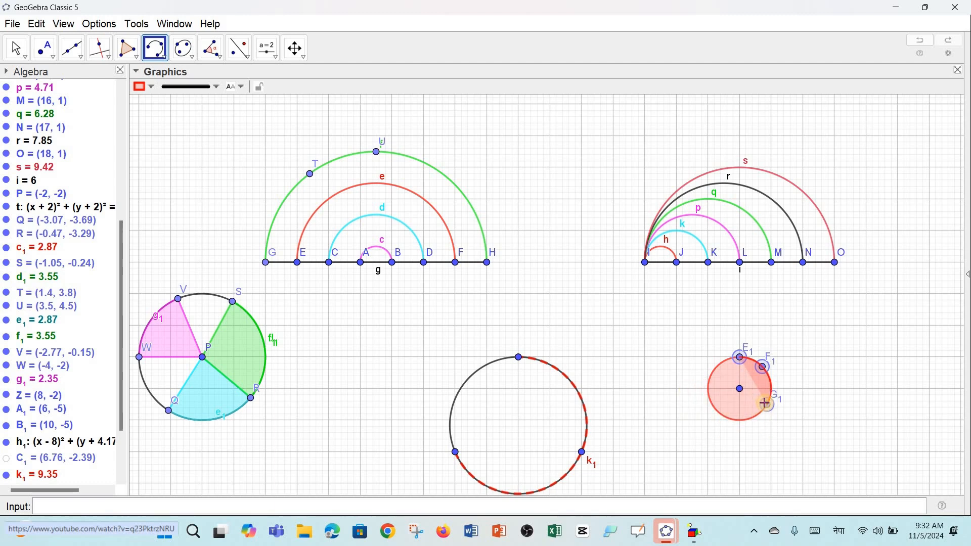
{"action": "left_click", "coordinate": [765, 403]}
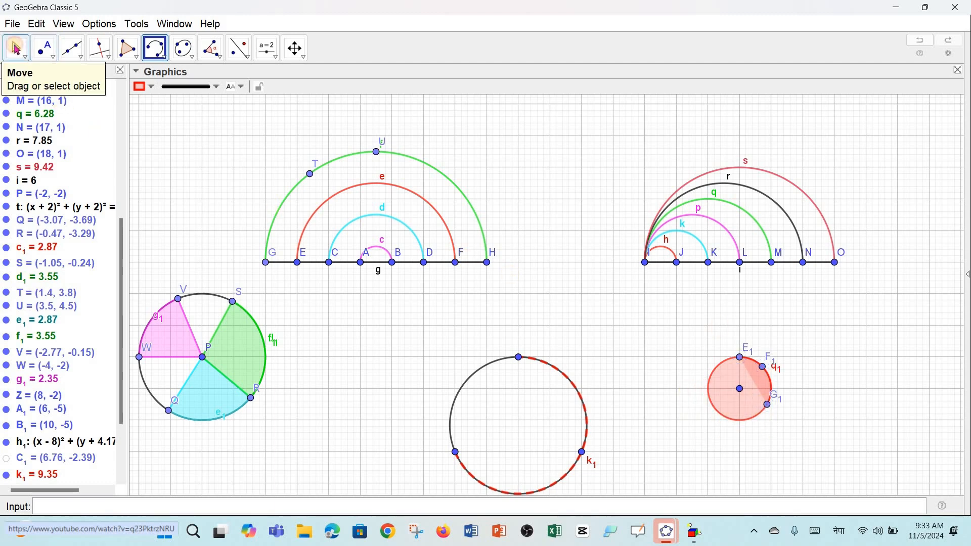
{"action": "left_click", "coordinate": [17, 49]}
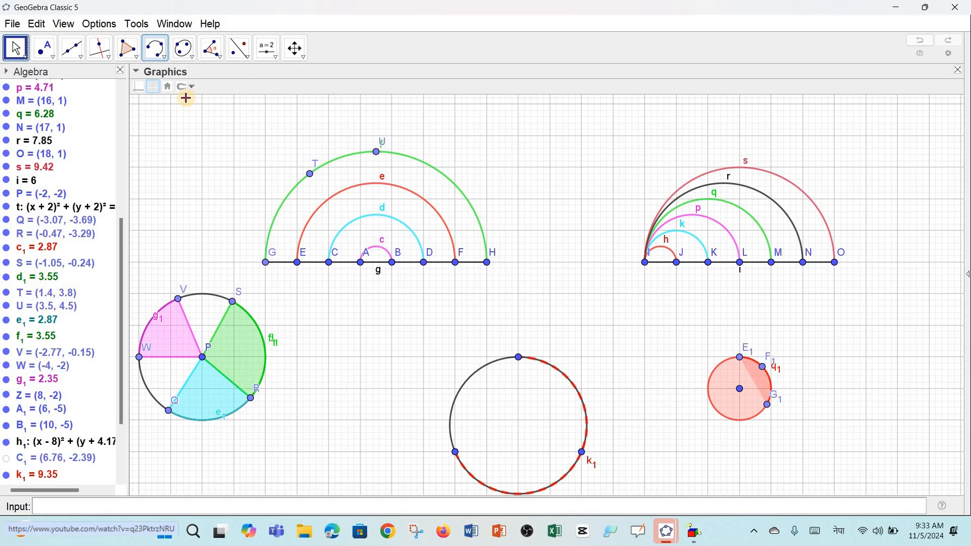
Colour the circumcircular arc on the radius-1 circle blue.
{"action": "left_click", "coordinate": [771, 385]}
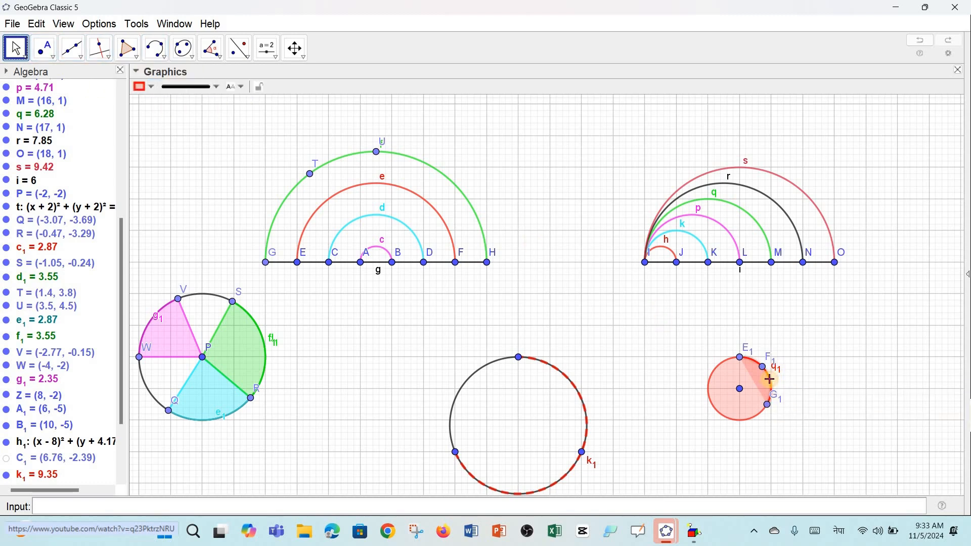
{"action": "left_click", "coordinate": [150, 90]}
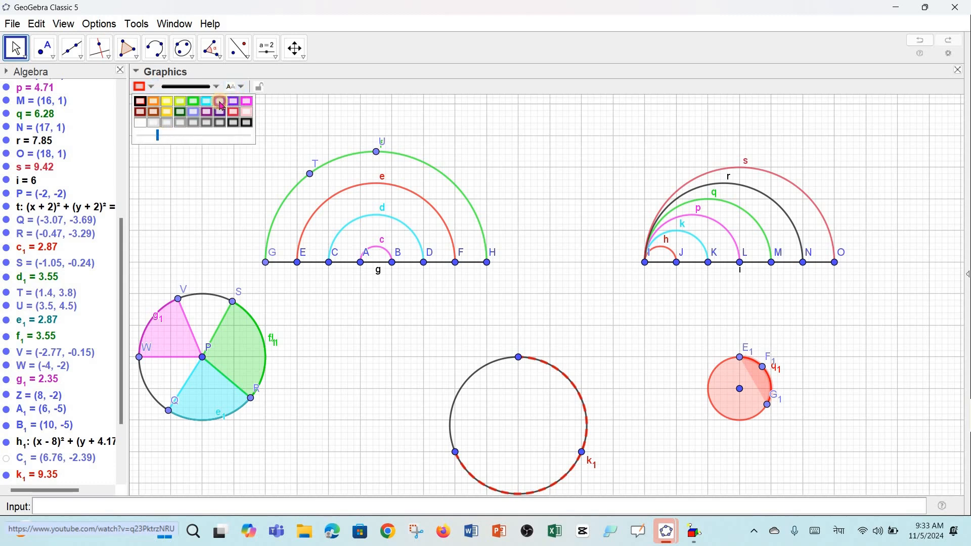
{"action": "left_click", "coordinate": [221, 104]}
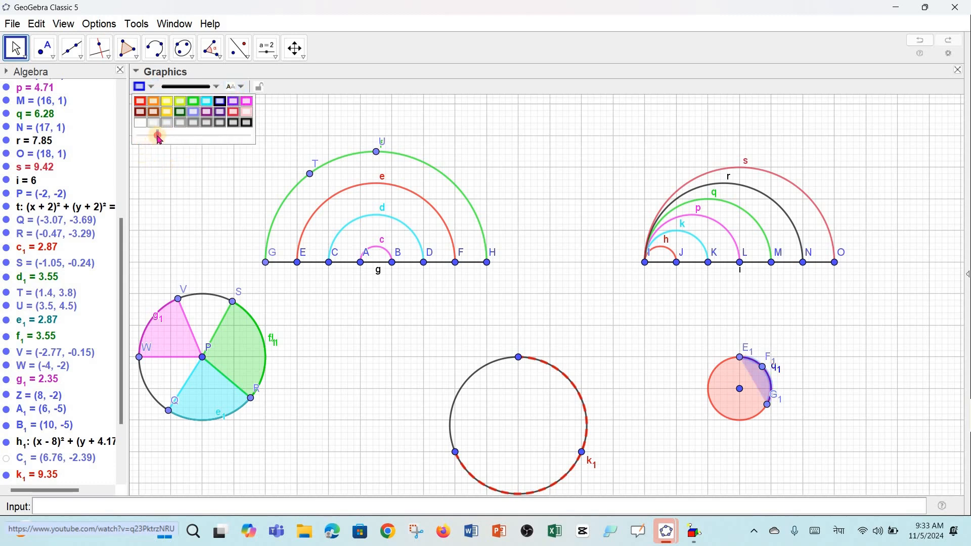
Increase the fill opacity of the blue circumcircular arc and draw a segment joining its endpoints E₁ and G₁.
{"action": "left_click_drag", "start_coordinate": [158, 137], "coordinate": [176, 144]}
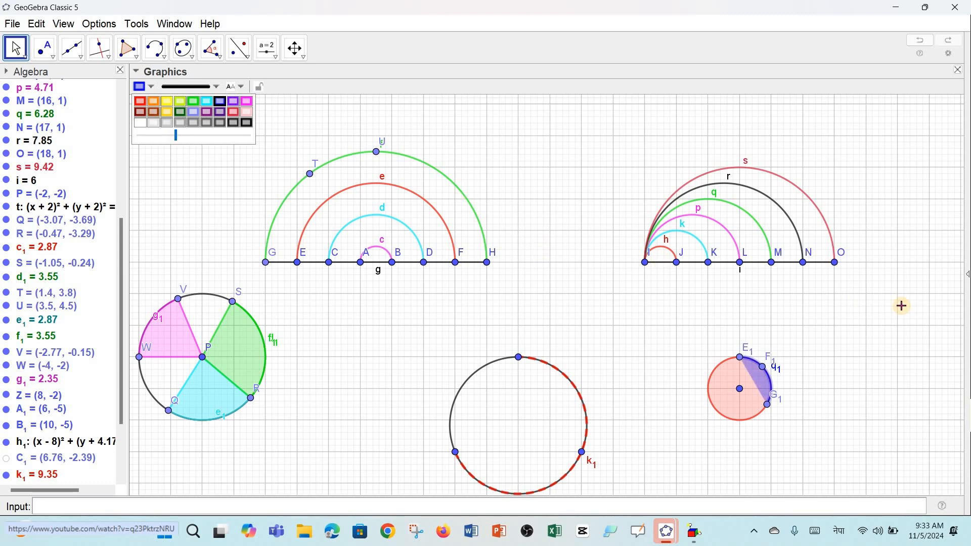
{"action": "left_click", "coordinate": [882, 315]}
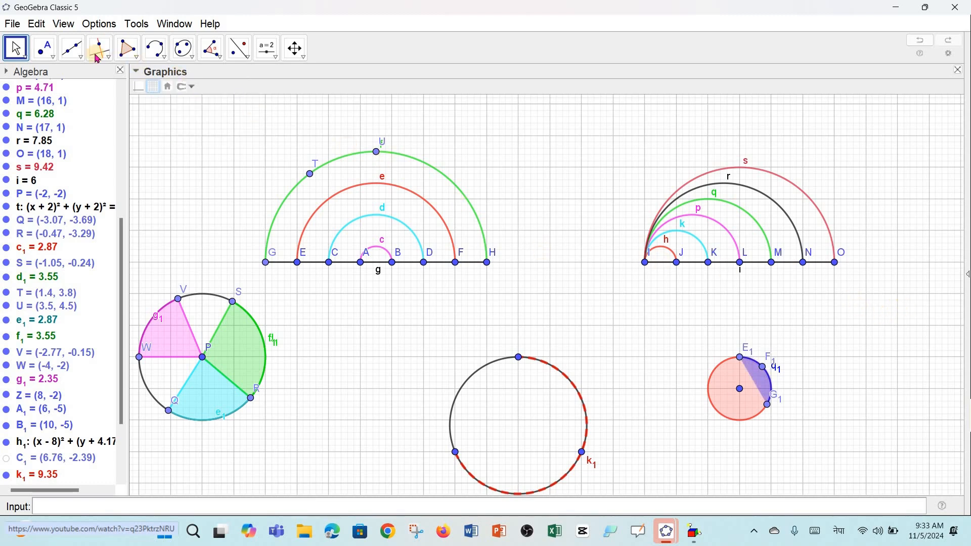
{"action": "left_click", "coordinate": [74, 51]}
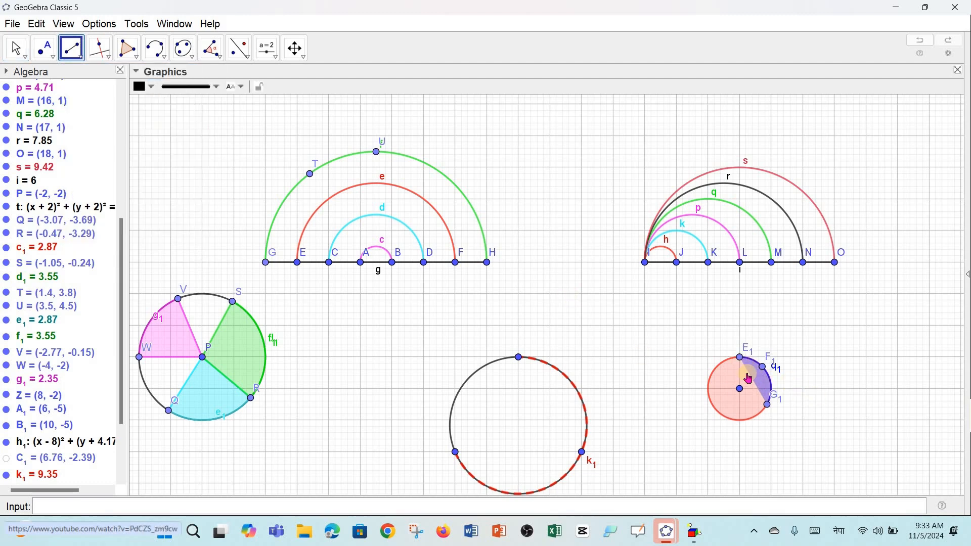
{"action": "left_click", "coordinate": [740, 357]}
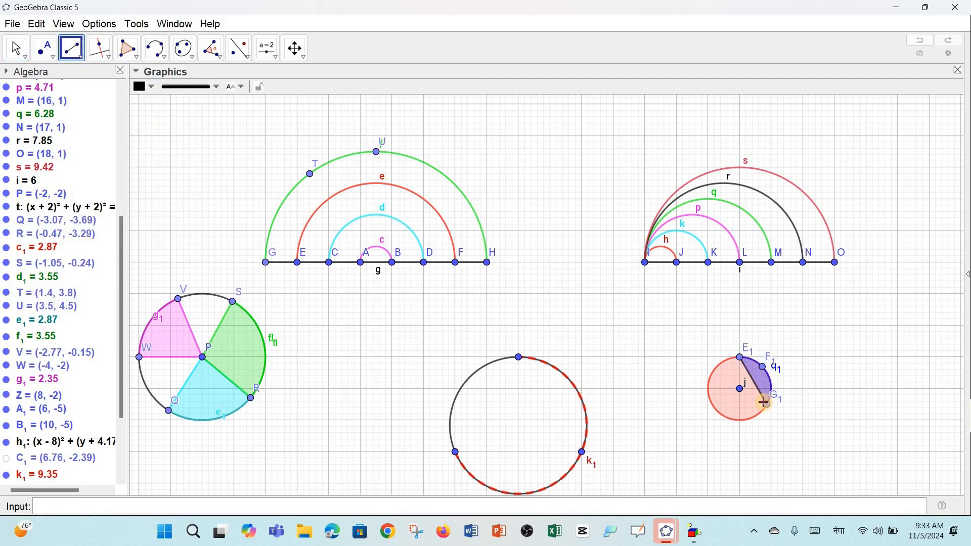
{"action": "left_click", "coordinate": [764, 403]}
{"action": "left_click", "coordinate": [739, 397]}
{"action": "left_click", "coordinate": [155, 51]}
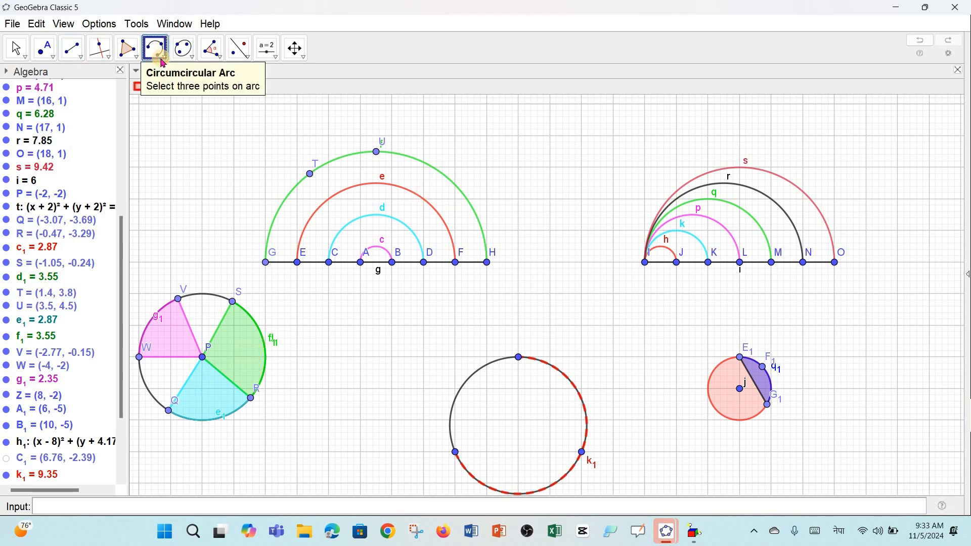
{"action": "left_click", "coordinate": [155, 51]}
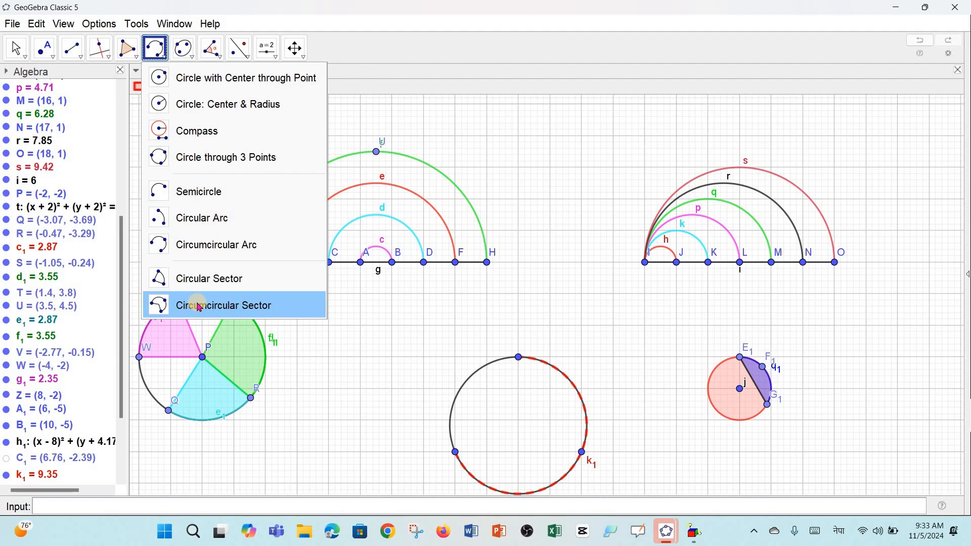
{"action": "key", "text": "Escape"}
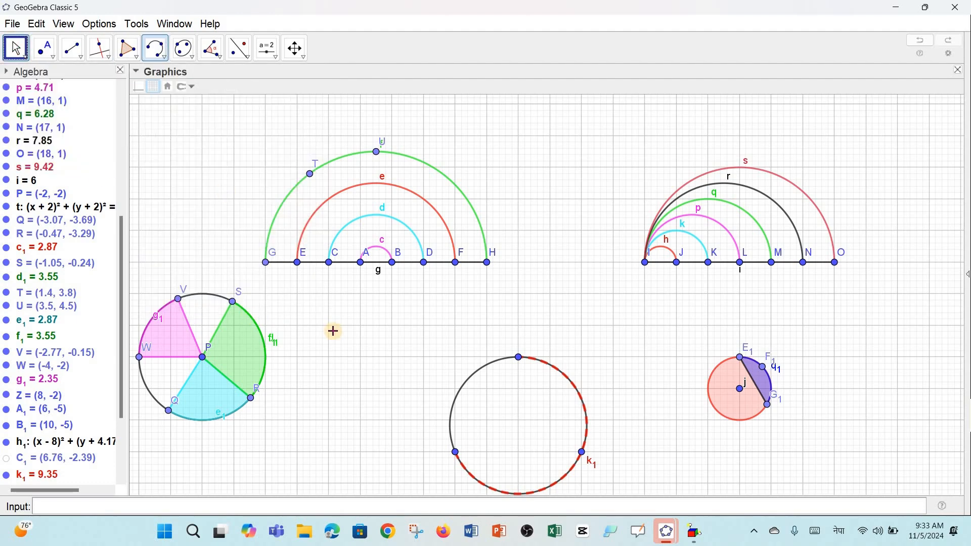
Move the three-point circle with the dashed red arc next to the circle holding the coloured sectors.
{"action": "left_click_drag", "start_coordinate": [483, 397], "coordinate": [535, 384]}
{"action": "left_click_drag", "start_coordinate": [482, 336], "coordinate": [330, 286]}
Slide point E₁ around the radius-1 circle and back near its top, and move the circle between the two semicircle groups.
{"action": "left_click_drag", "start_coordinate": [733, 336], "coordinate": [697, 378]}
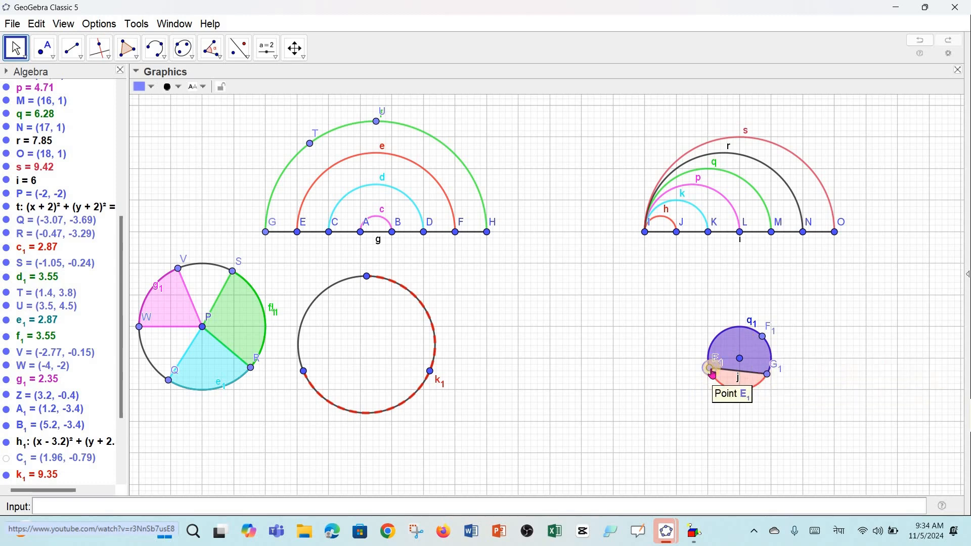
{"action": "left_click_drag", "start_coordinate": [713, 373], "coordinate": [736, 336]}
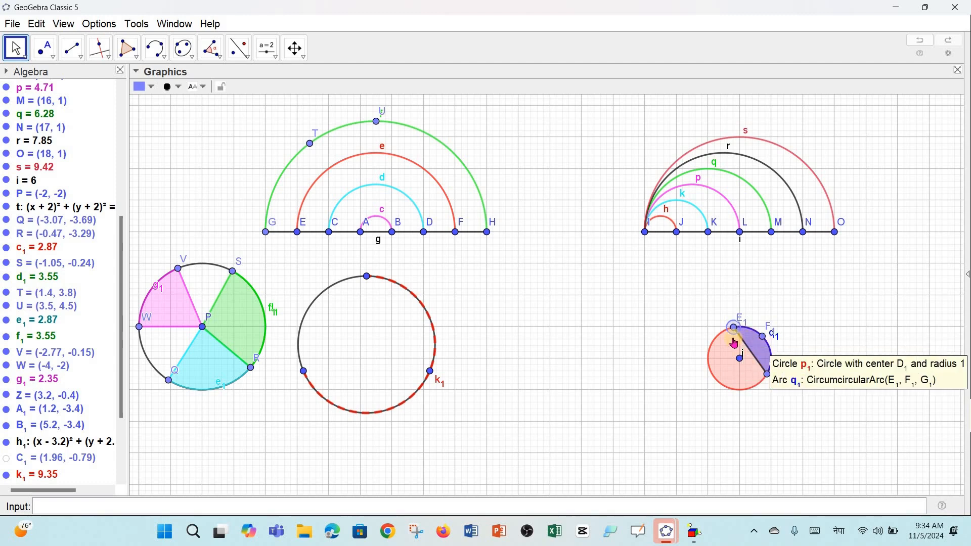
{"action": "left_click_drag", "start_coordinate": [708, 359], "coordinate": [737, 339]}
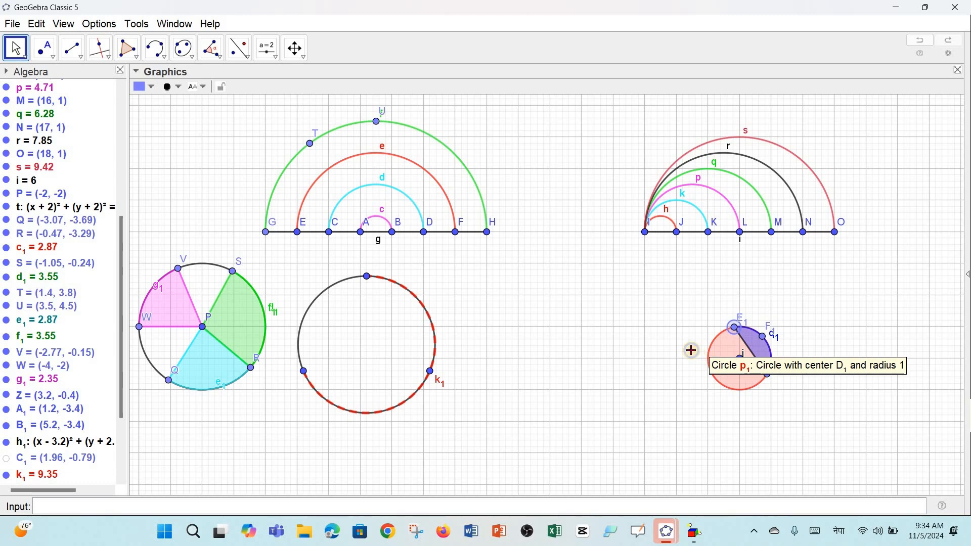
{"action": "left_click_drag", "start_coordinate": [741, 392], "coordinate": [566, 167]}
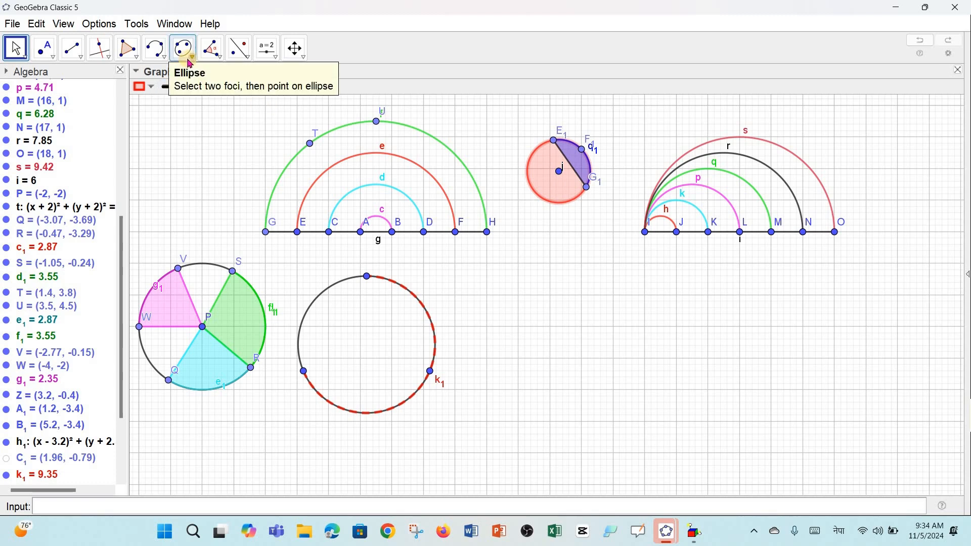
{"action": "left_click", "coordinate": [159, 50]}
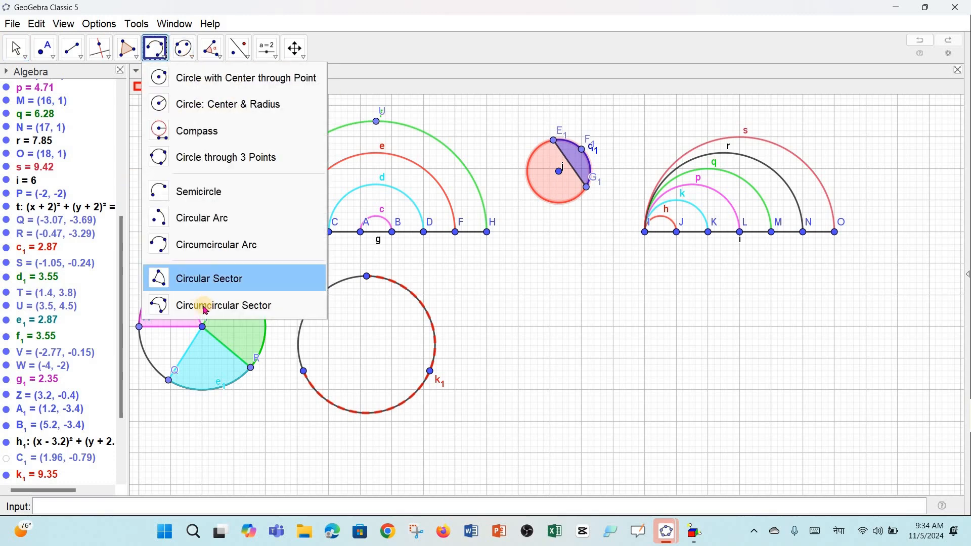
{"action": "left_click", "coordinate": [203, 306]}
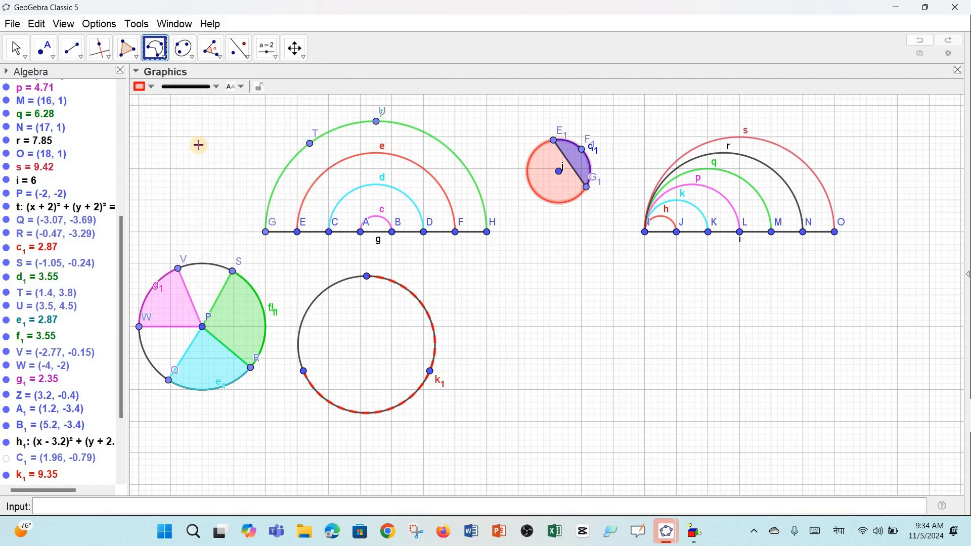
{"action": "left_click", "coordinate": [160, 54]}
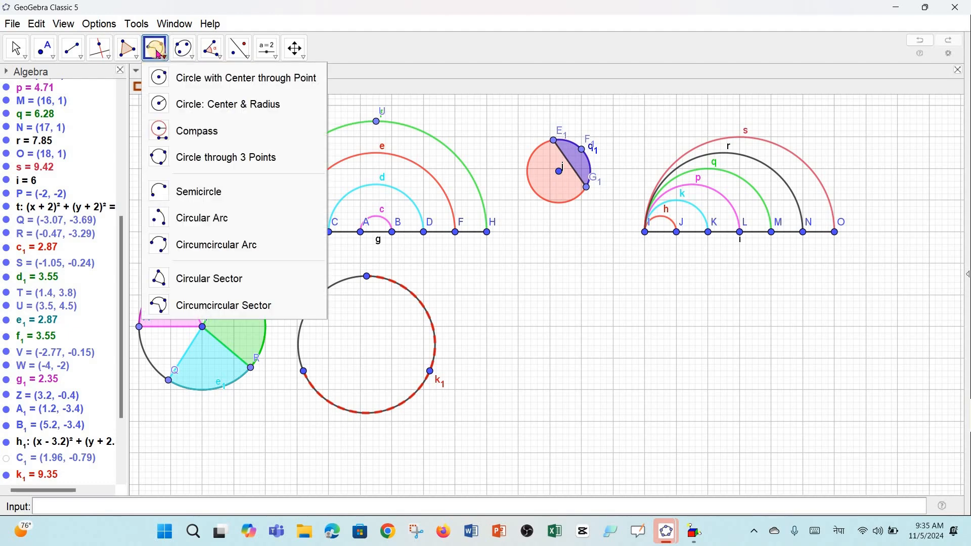
{"action": "left_click", "coordinate": [160, 54]}
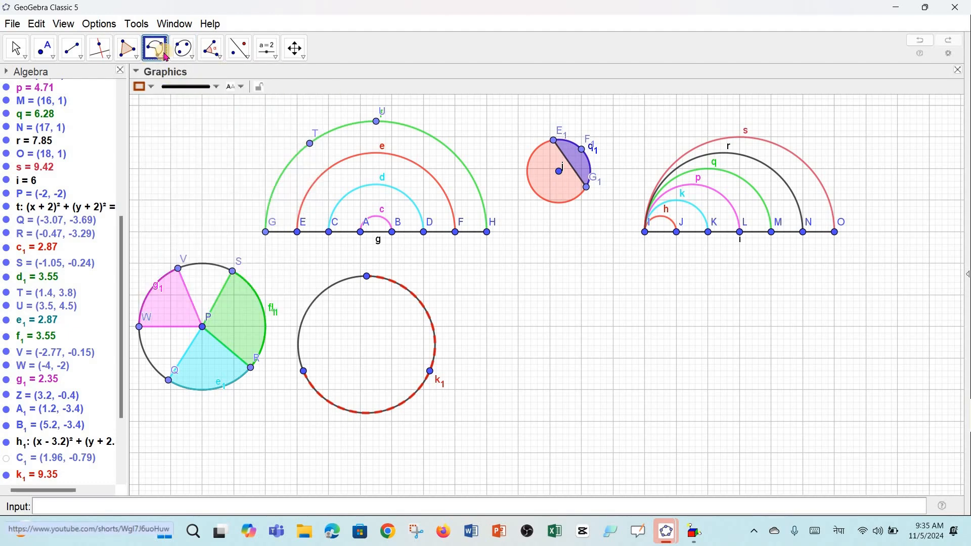
Draw a circle with centre through point, centred below point I and passing through a point to the centre's upper right.
{"action": "left_click", "coordinate": [160, 53]}
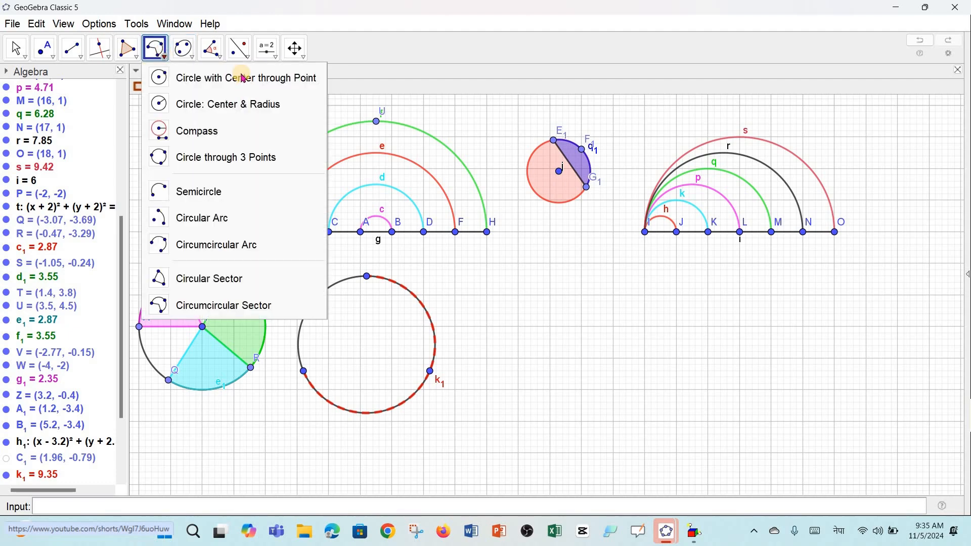
{"action": "left_click", "coordinate": [228, 76]}
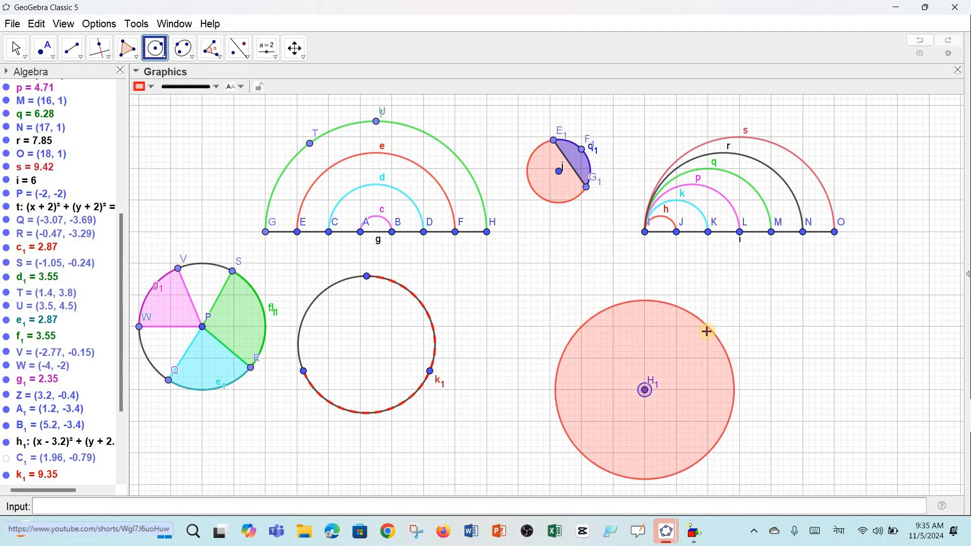
{"action": "left_click", "coordinate": [707, 326]}
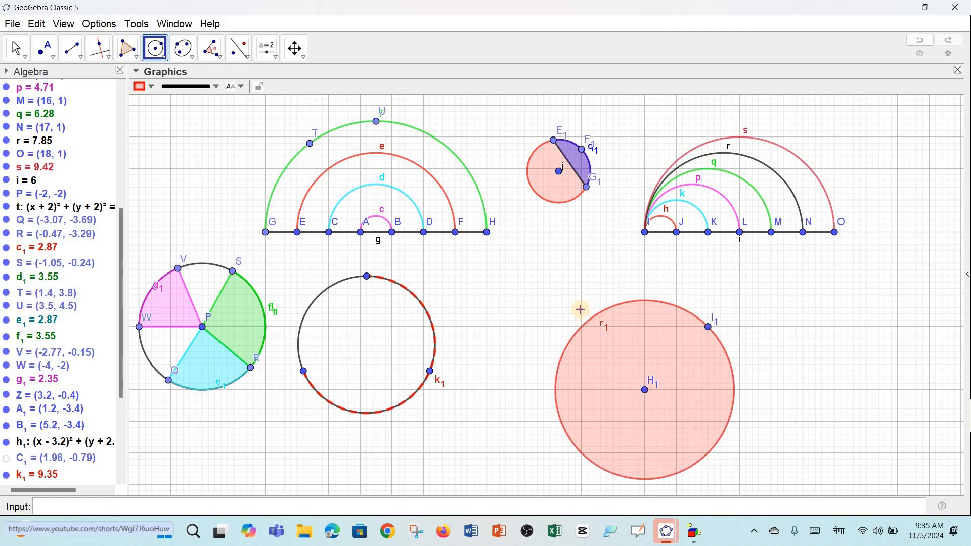
Place two points on the new large circle, one at its lower left and one at its lower right.
{"action": "left_click", "coordinate": [27, 55]}
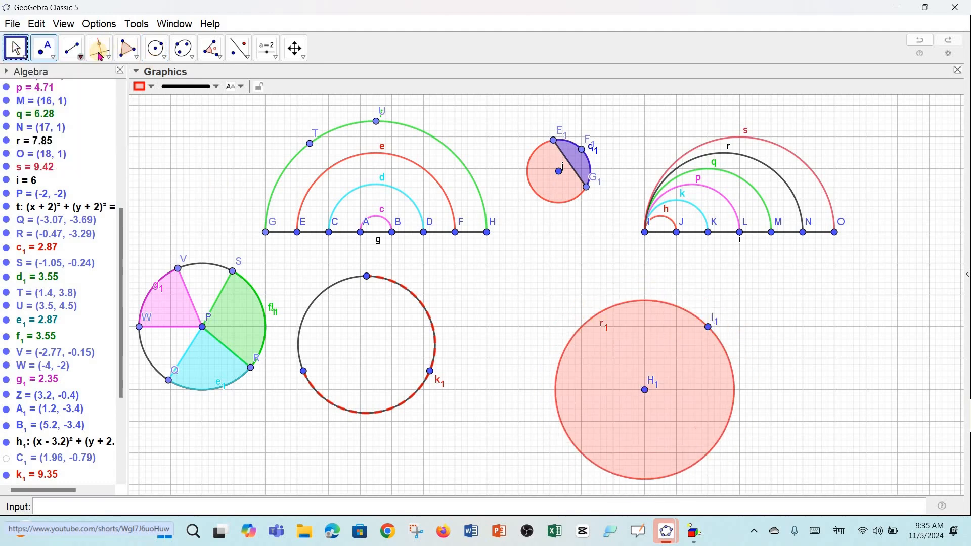
{"action": "mouse_move", "coordinate": [150, 58]}
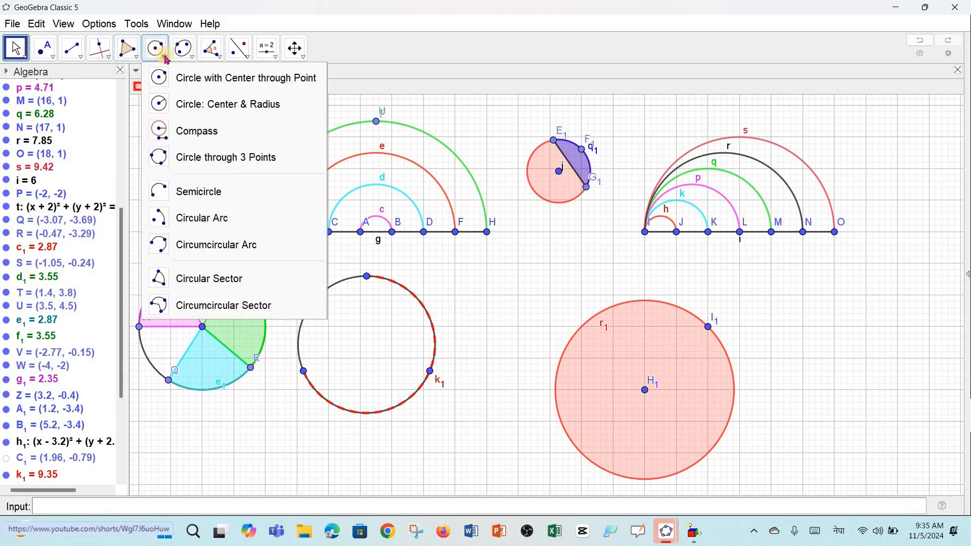
{"action": "mouse_move", "coordinate": [53, 57]}
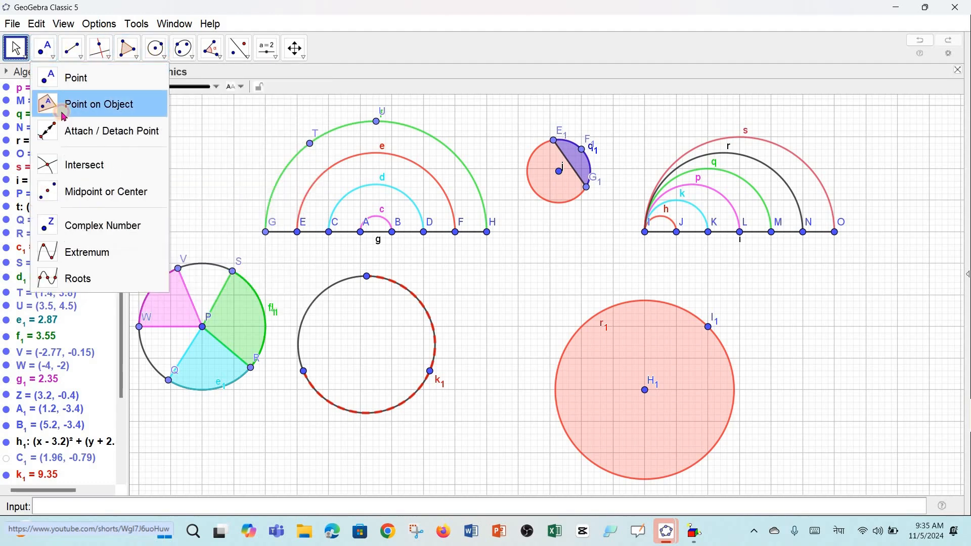
{"action": "left_click", "coordinate": [62, 108]}
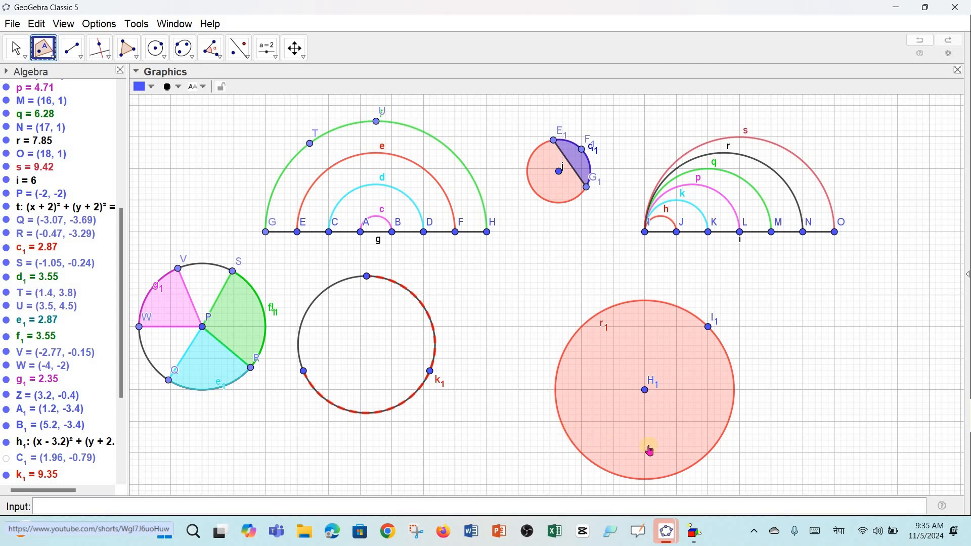
{"action": "left_click", "coordinate": [567, 433]}
{"action": "left_click", "coordinate": [726, 431]}
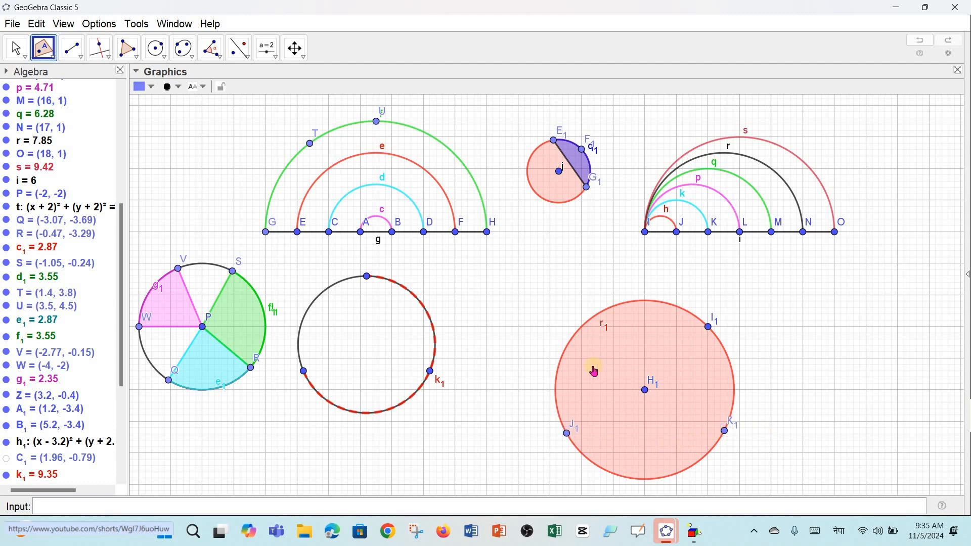
{"action": "left_click", "coordinate": [11, 48]}
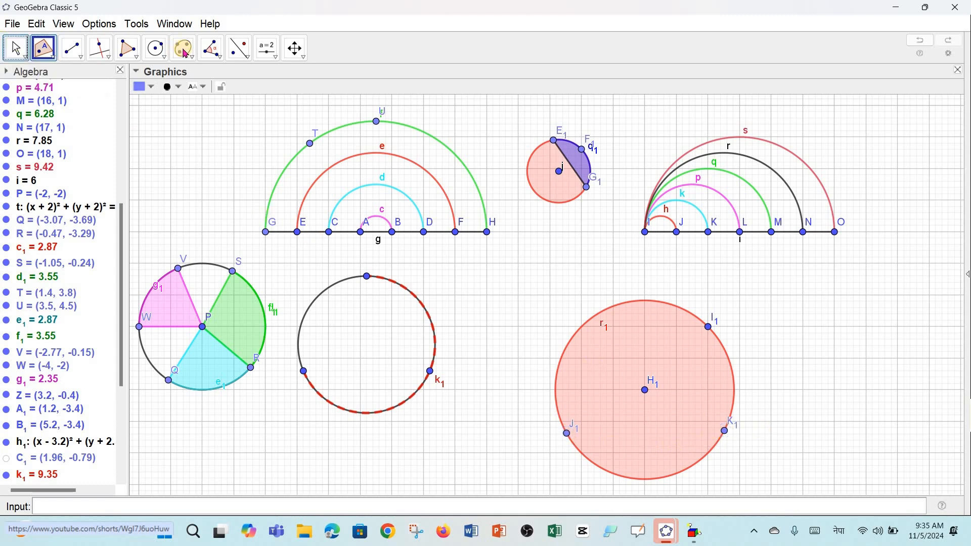
Draw a circumcircular sector on the large circle from J₁ through a new point on the lower edge to K₁.
{"action": "left_click", "coordinate": [161, 61]}
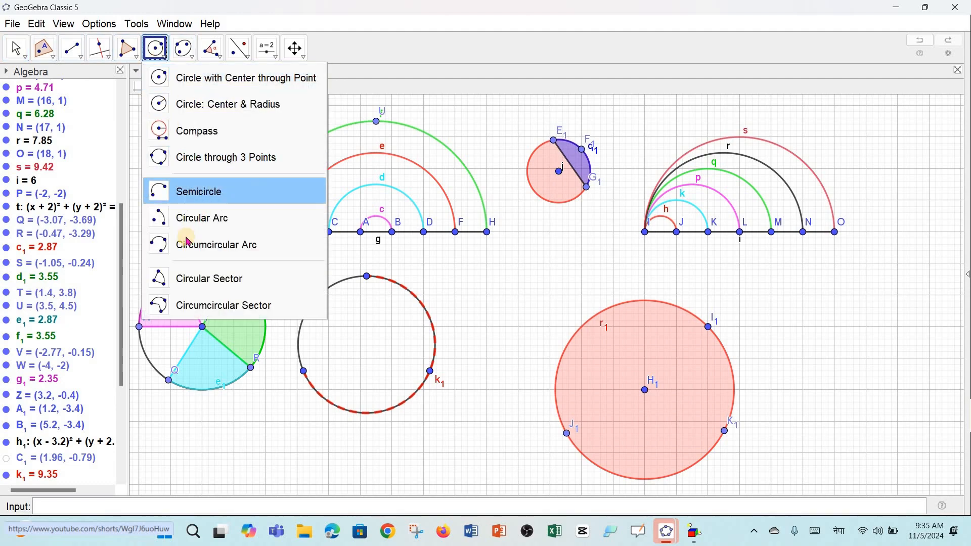
{"action": "left_click", "coordinate": [186, 305]}
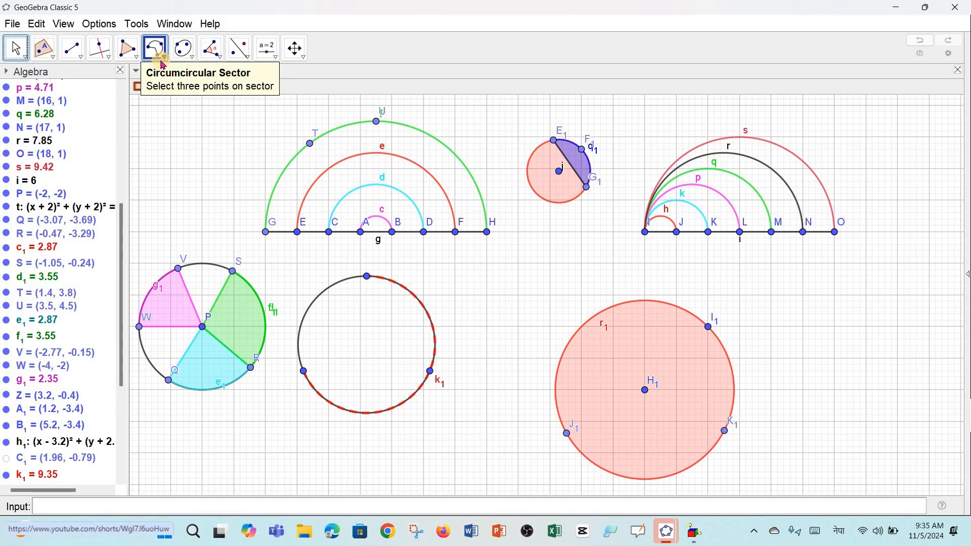
{"action": "left_click", "coordinate": [567, 434]}
{"action": "left_click", "coordinate": [616, 476]}
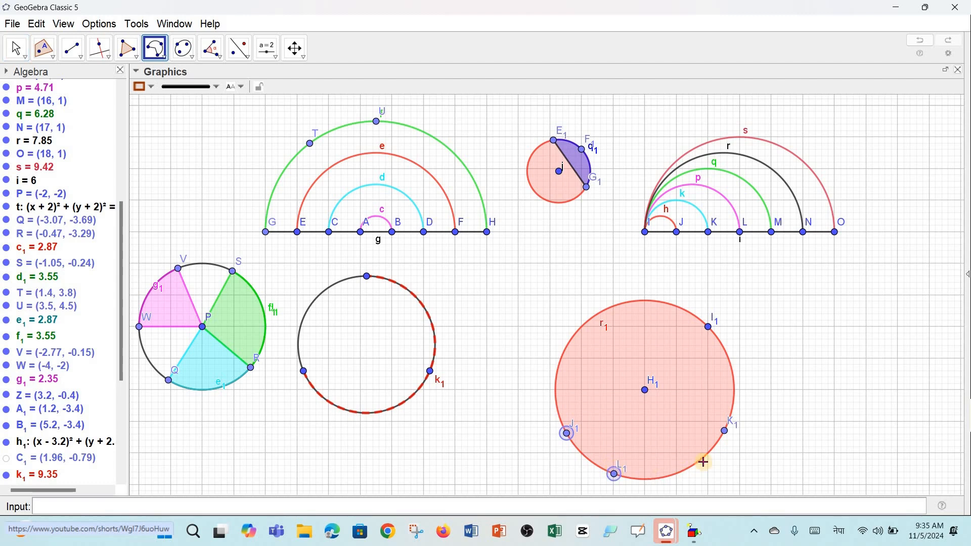
{"action": "left_click", "coordinate": [726, 433]}
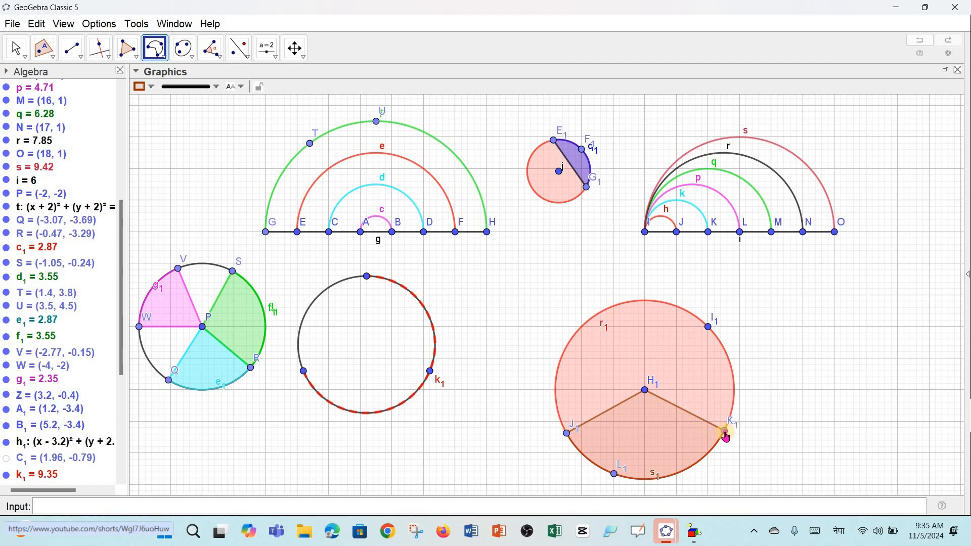
Draw a circumcircular sector from K₁ through the large circle's rightmost point to a new point just below I₁.
{"action": "left_click", "coordinate": [725, 432]}
{"action": "left_click", "coordinate": [734, 390]}
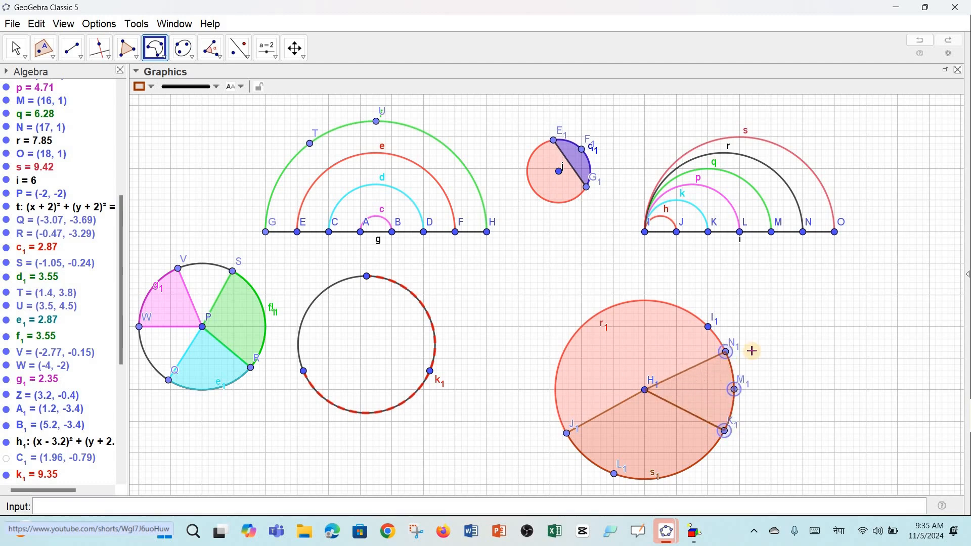
{"action": "left_click", "coordinate": [729, 352]}
Draw a circumcircular sector from N₁ through I₁ to a new point at the large circle's upper left.
{"action": "left_click", "coordinate": [727, 348]}
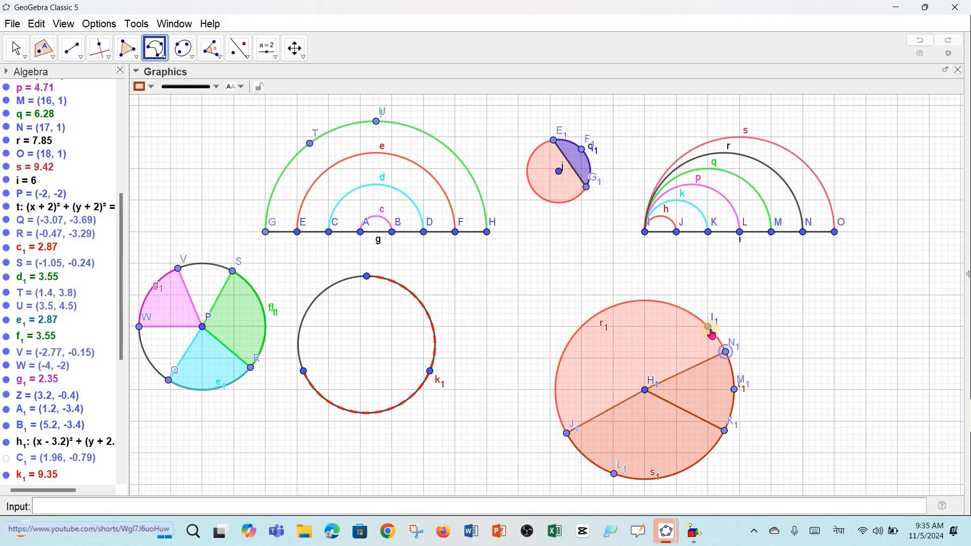
{"action": "left_click", "coordinate": [700, 327]}
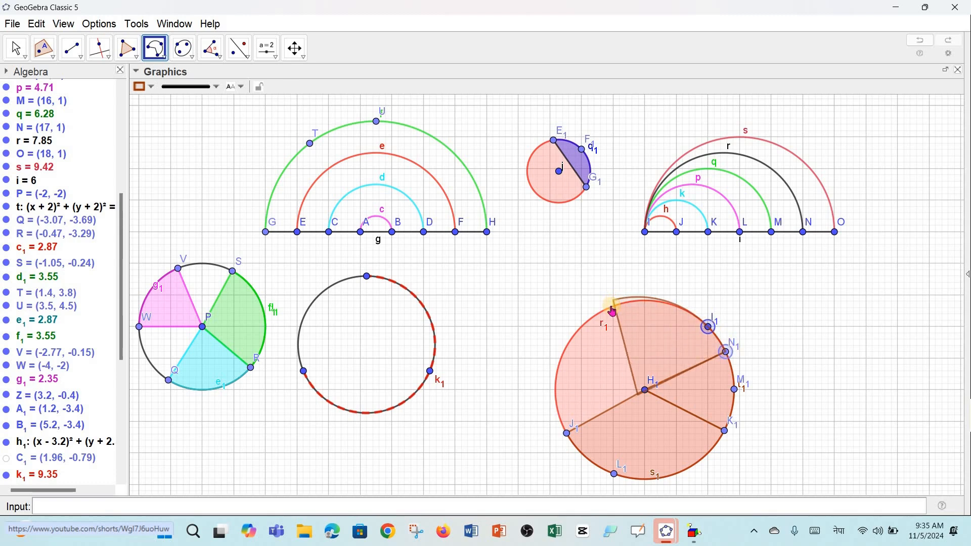
{"action": "left_click", "coordinate": [612, 306]}
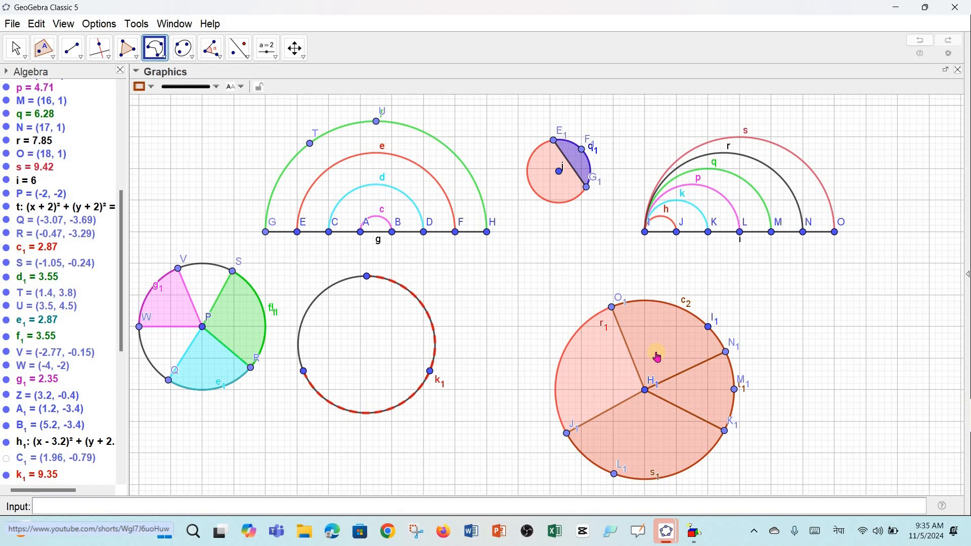
Draw a circumcircular sector from O₁ counterclockwise through a second new point to a third on the large circle's left edge.
{"action": "left_click", "coordinate": [611, 307]}
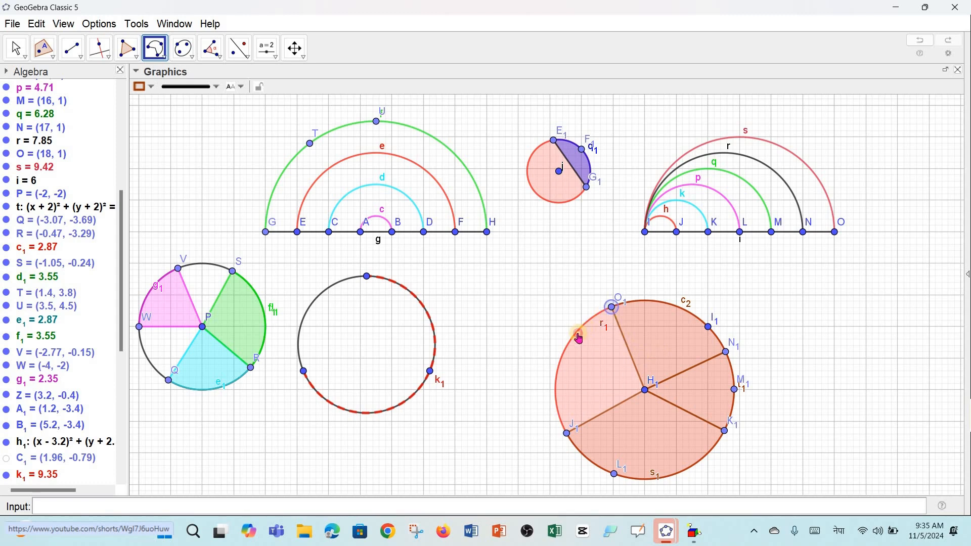
{"action": "left_click", "coordinate": [577, 332]}
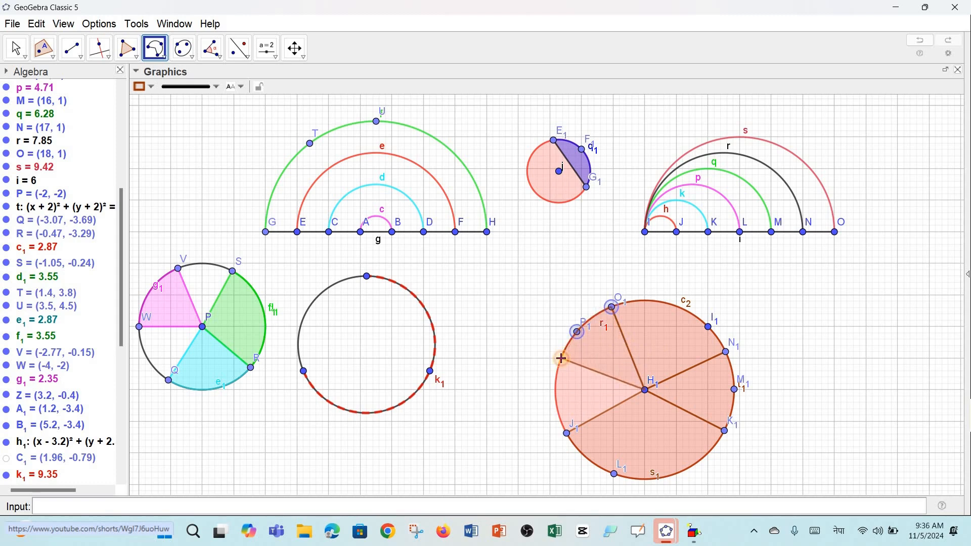
{"action": "left_click", "coordinate": [561, 358]}
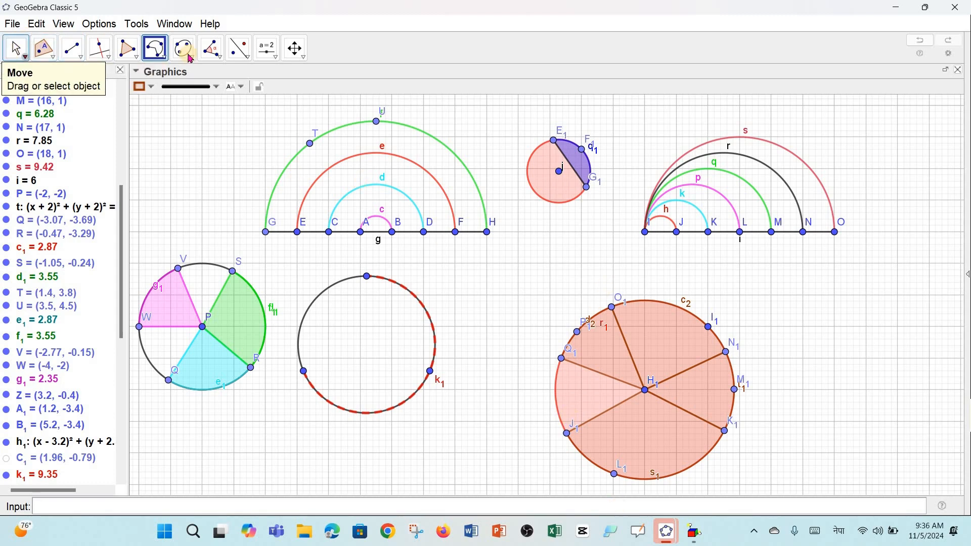
Move the large circle with its sectors up and to the left, closer to the dashed circular arc.
{"action": "left_click", "coordinate": [14, 50]}
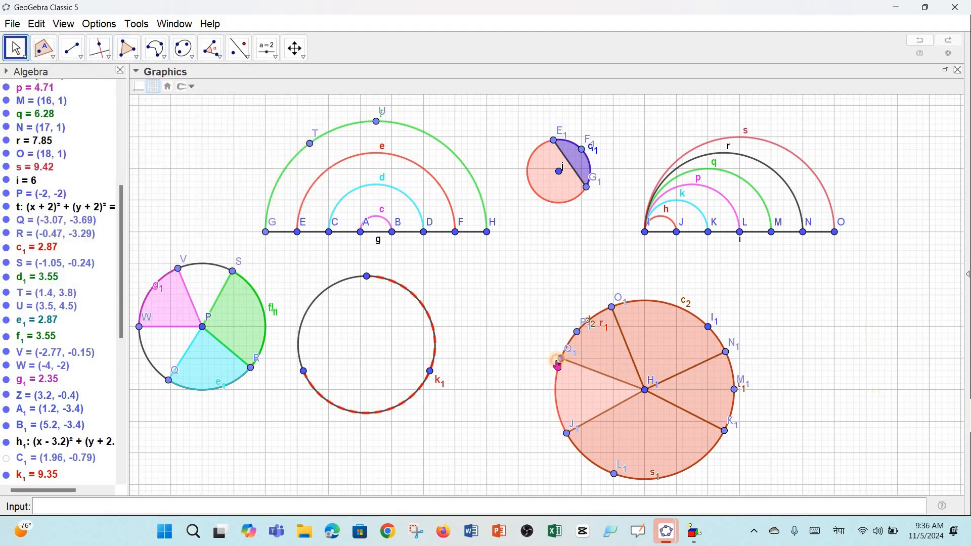
{"action": "left_click_drag", "start_coordinate": [559, 363], "coordinate": [469, 322]}
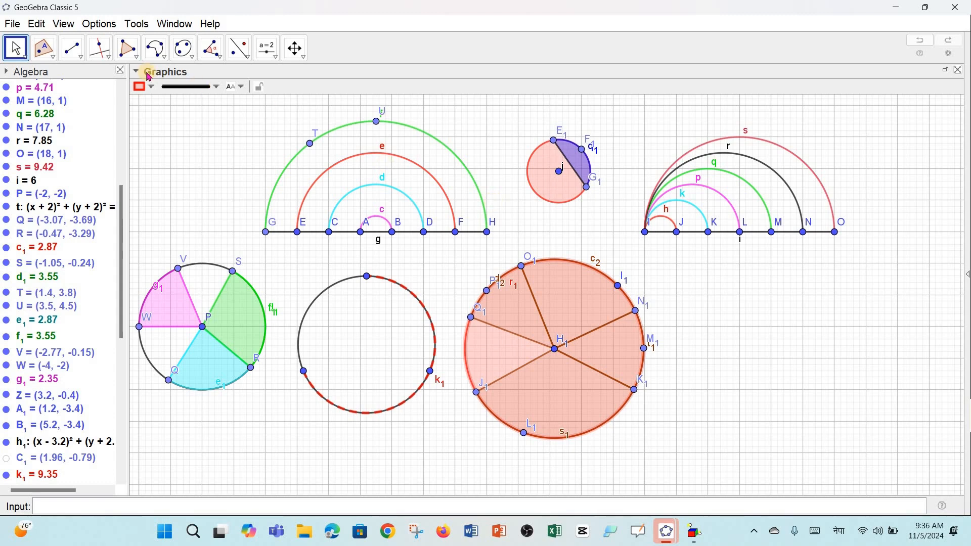
Draw two circumcircular sectors, one below the other, in the empty area right of the large circle.
{"action": "left_click", "coordinate": [155, 48]}
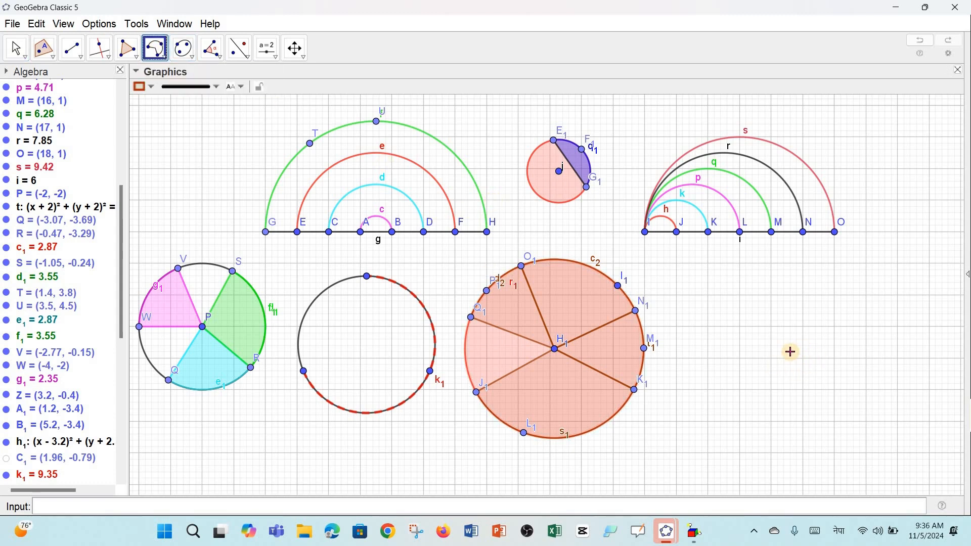
{"action": "left_click", "coordinate": [771, 358]}
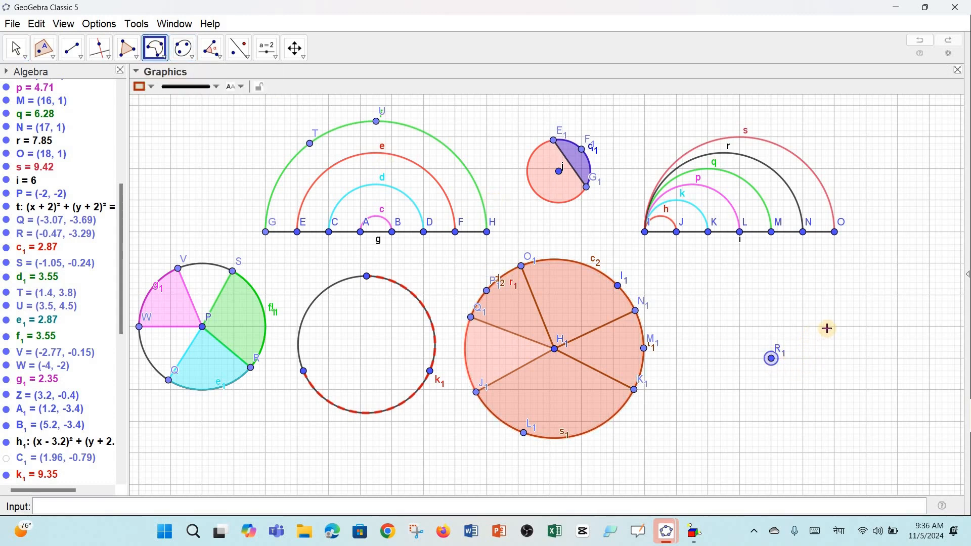
{"action": "left_click", "coordinate": [835, 359]}
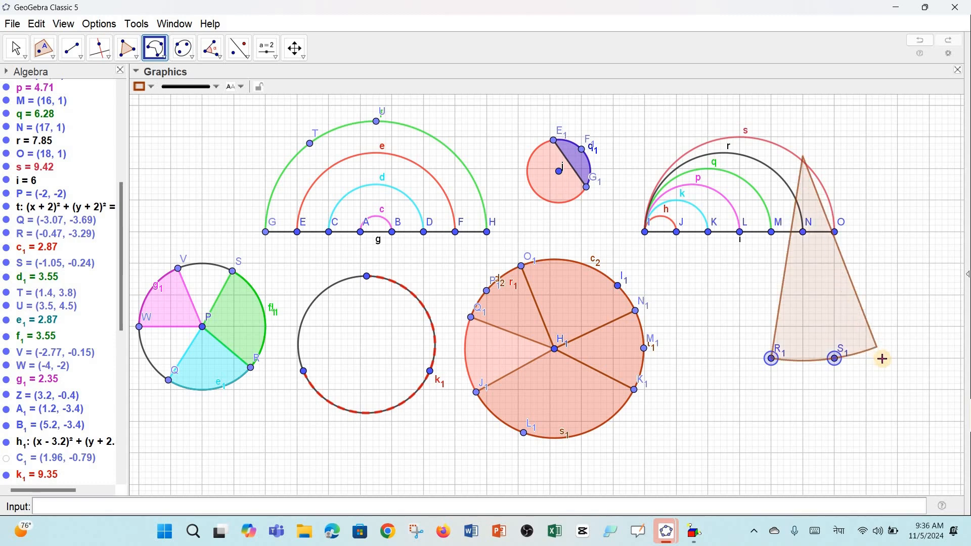
{"action": "left_click", "coordinate": [867, 329]}
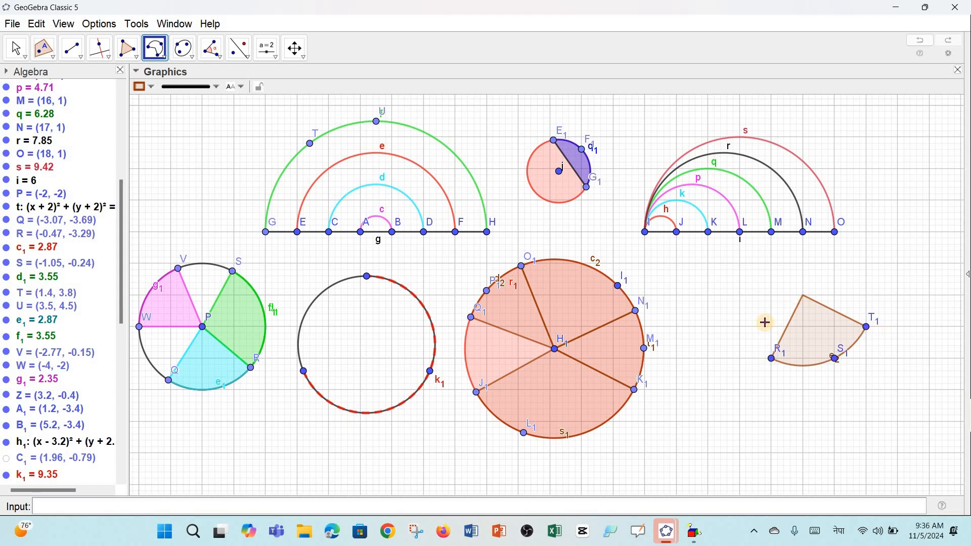
{"action": "left_click", "coordinate": [771, 423]}
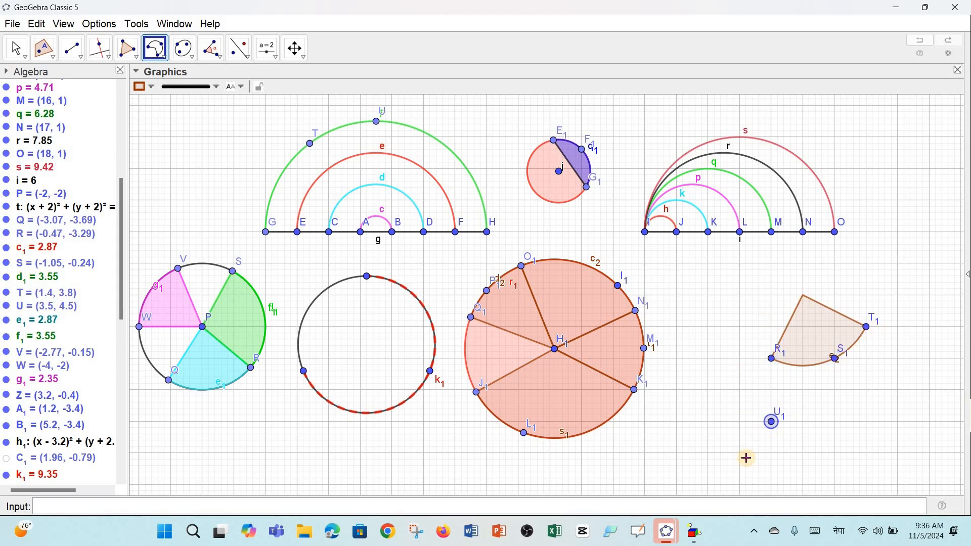
{"action": "left_click", "coordinate": [765, 464]}
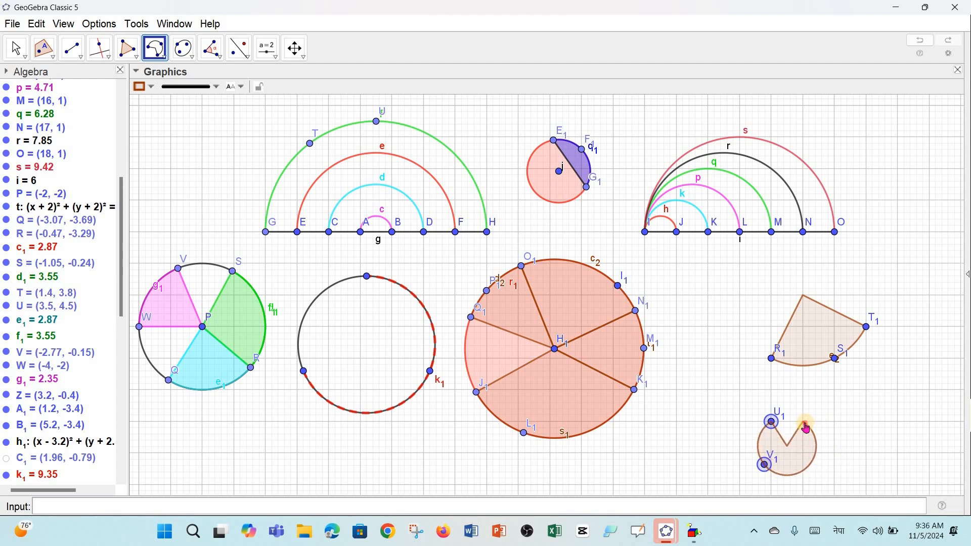
{"action": "left_click", "coordinate": [803, 422]}
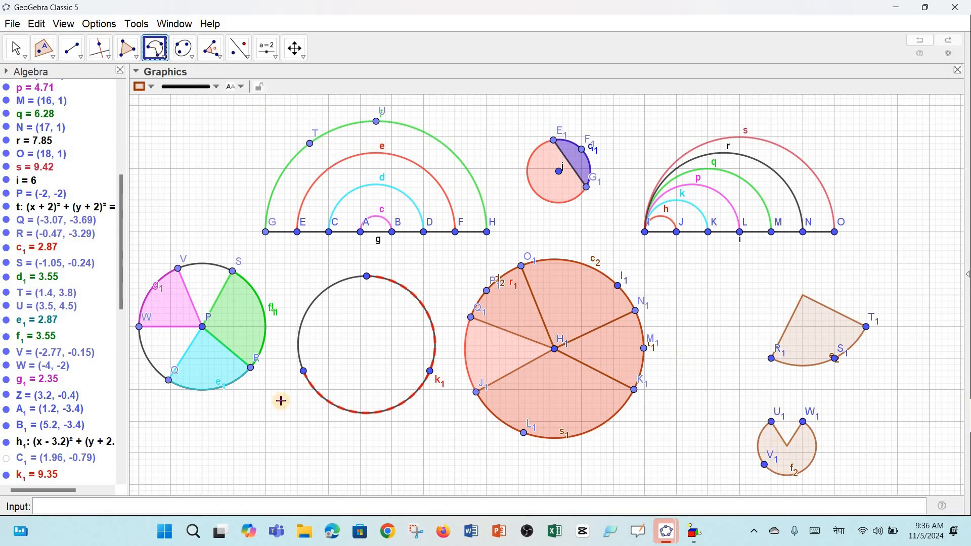
Draw two small circumcircular sectors beneath the coloured-sector circle and the dashed-arc circle.
{"action": "left_click", "coordinate": [243, 455]}
{"action": "left_click", "coordinate": [270, 485]}
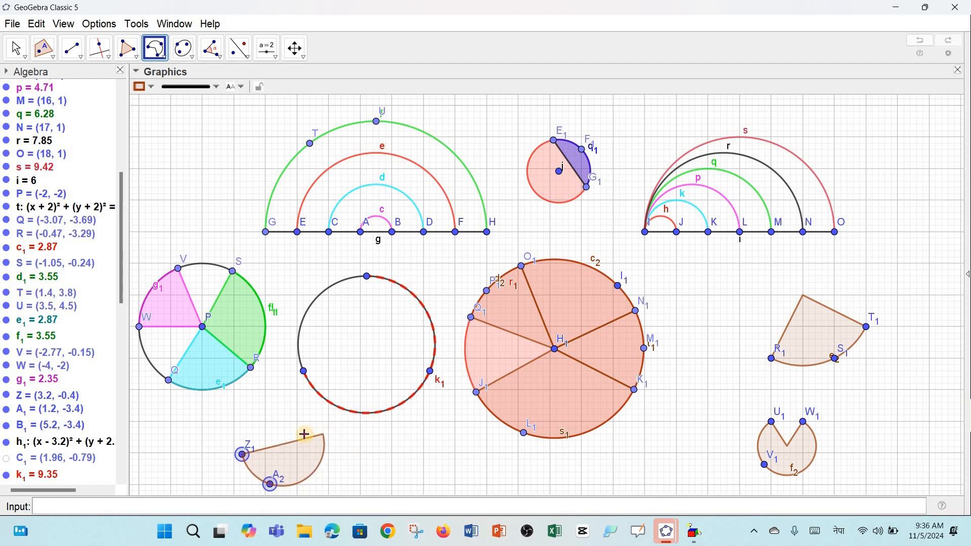
{"action": "left_click", "coordinate": [278, 463]}
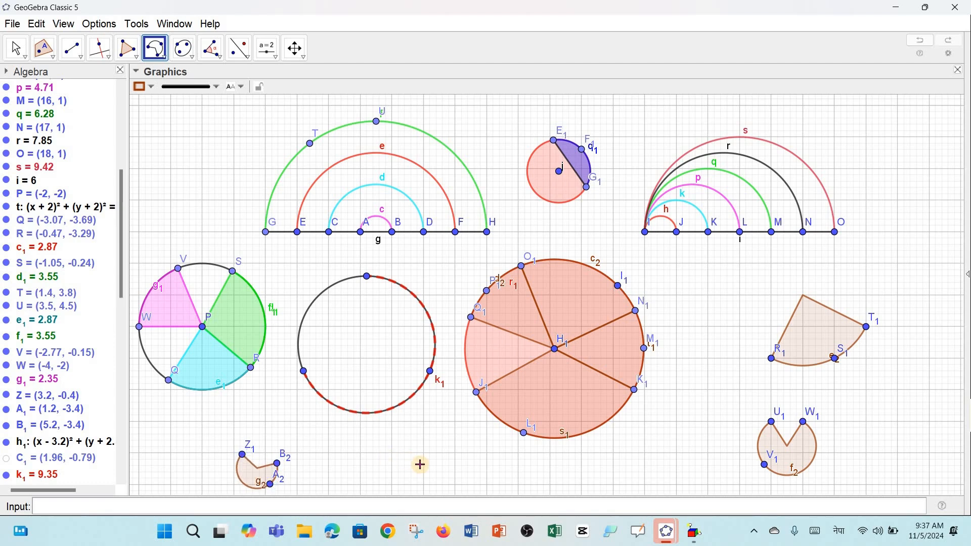
{"action": "left_click", "coordinate": [392, 454]}
{"action": "left_click", "coordinate": [390, 486]}
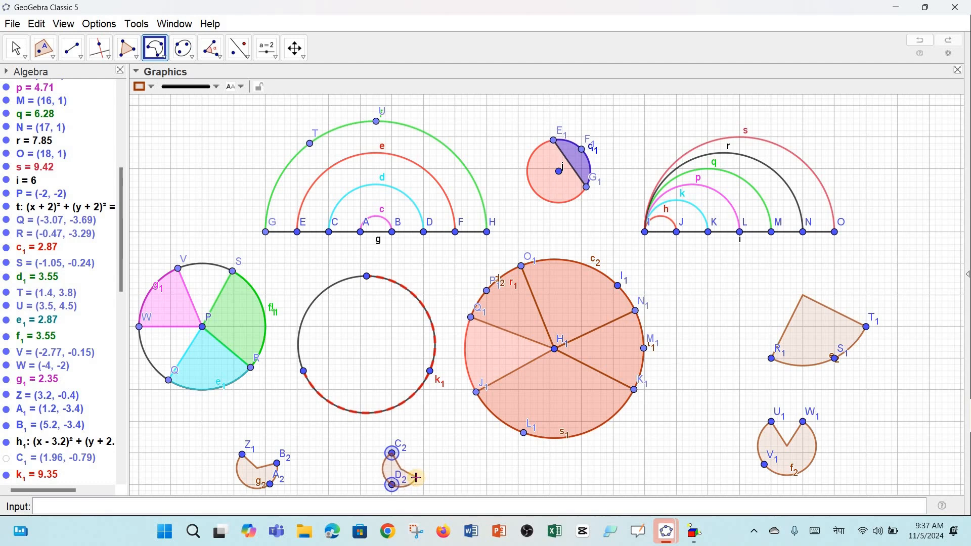
{"action": "left_click", "coordinate": [417, 478]}
Draw a large circumcircular sector overlapping the large circle's lower right and a tiny one below point L.
{"action": "left_click", "coordinate": [530, 470]}
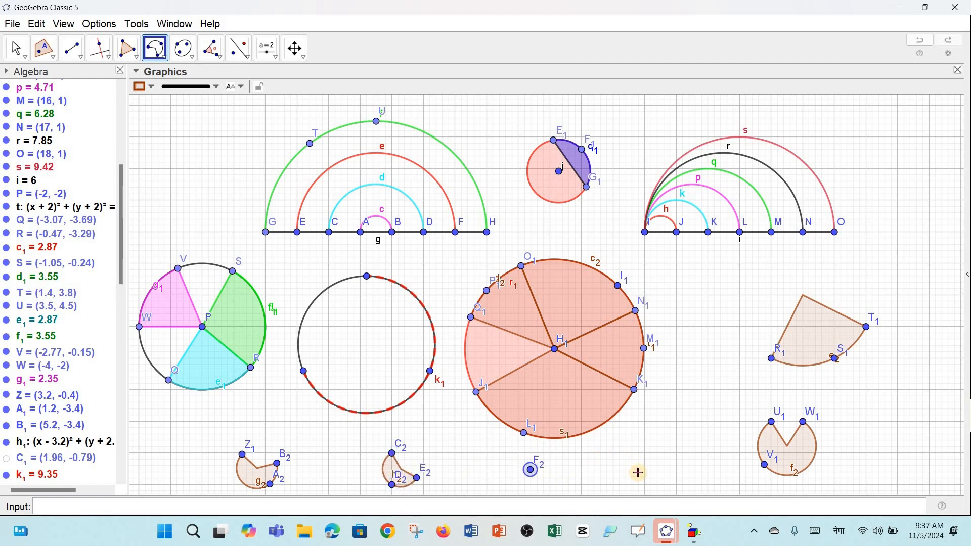
{"action": "left_click", "coordinate": [666, 489]}
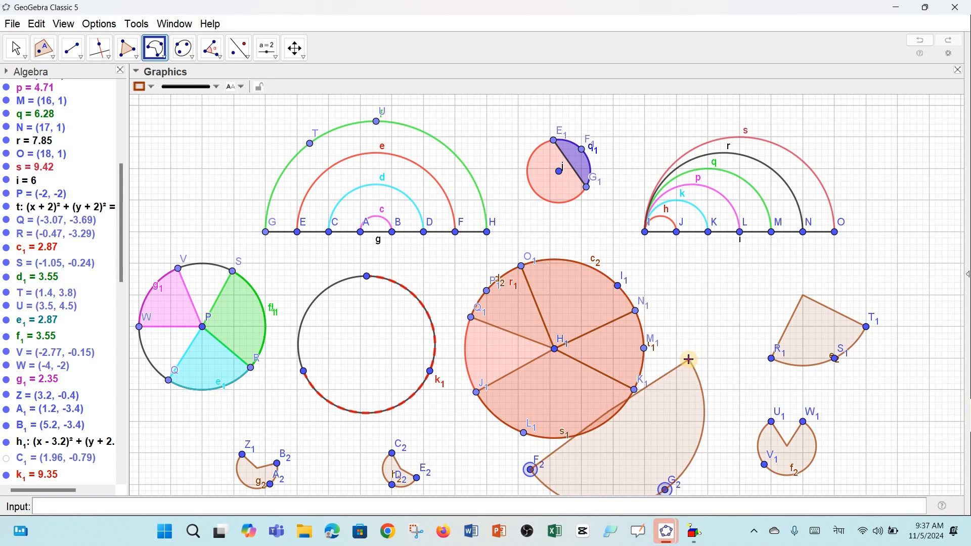
{"action": "left_click", "coordinate": [689, 360]}
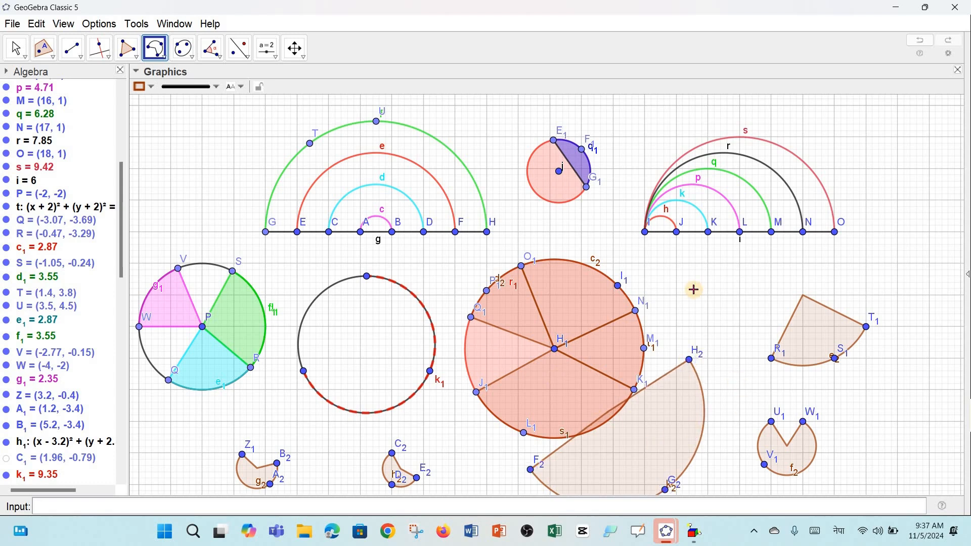
{"action": "left_click", "coordinate": [740, 285]}
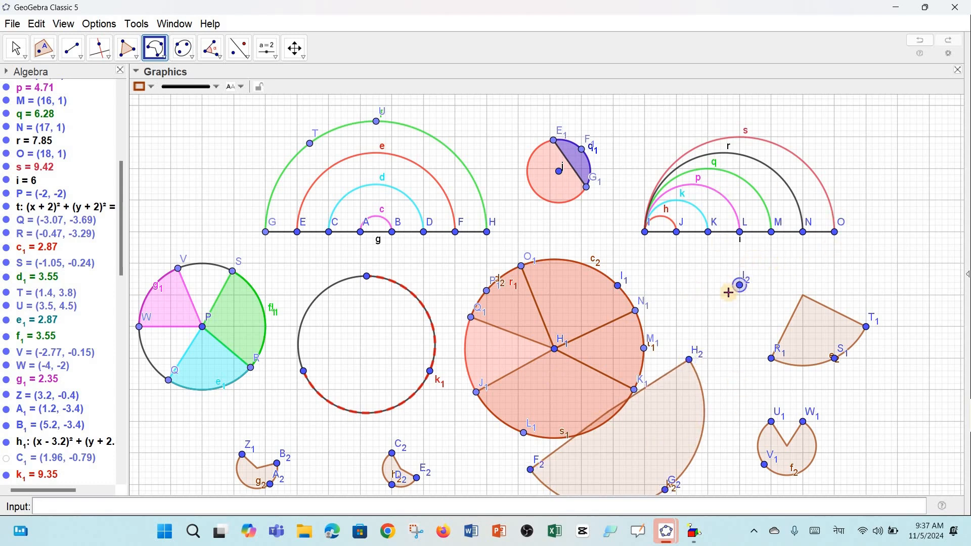
{"action": "left_click", "coordinate": [729, 292]}
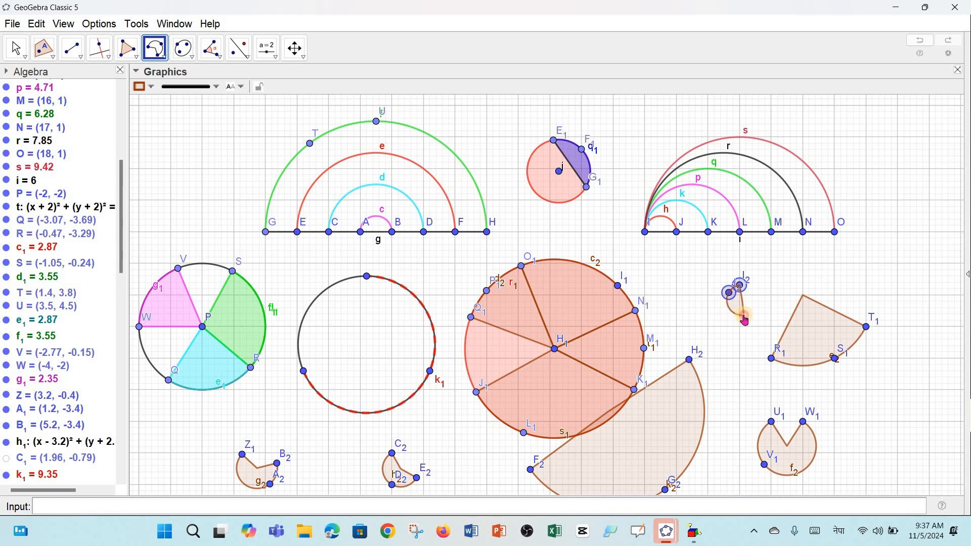
{"action": "left_click", "coordinate": [745, 316]}
{"action": "left_click", "coordinate": [901, 150]}
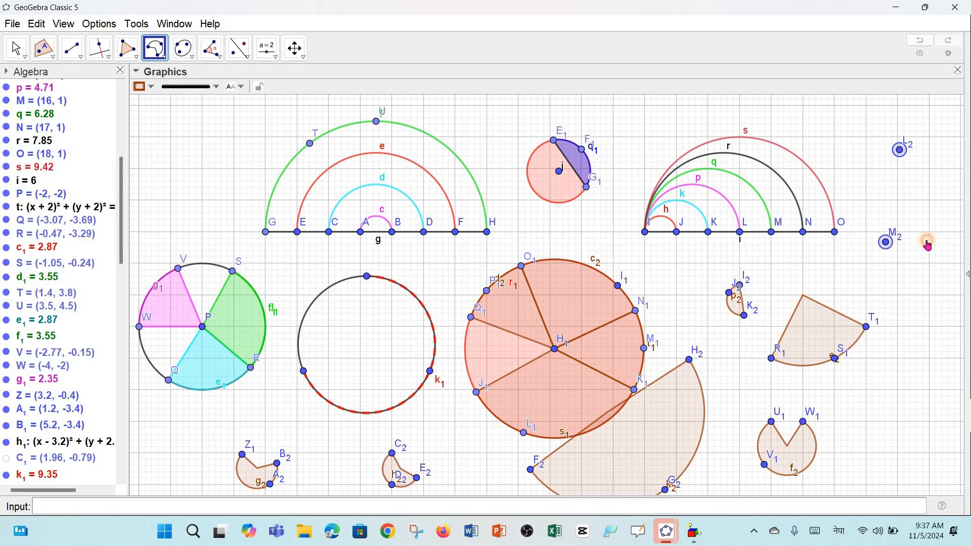
{"action": "left_click", "coordinate": [880, 222]}
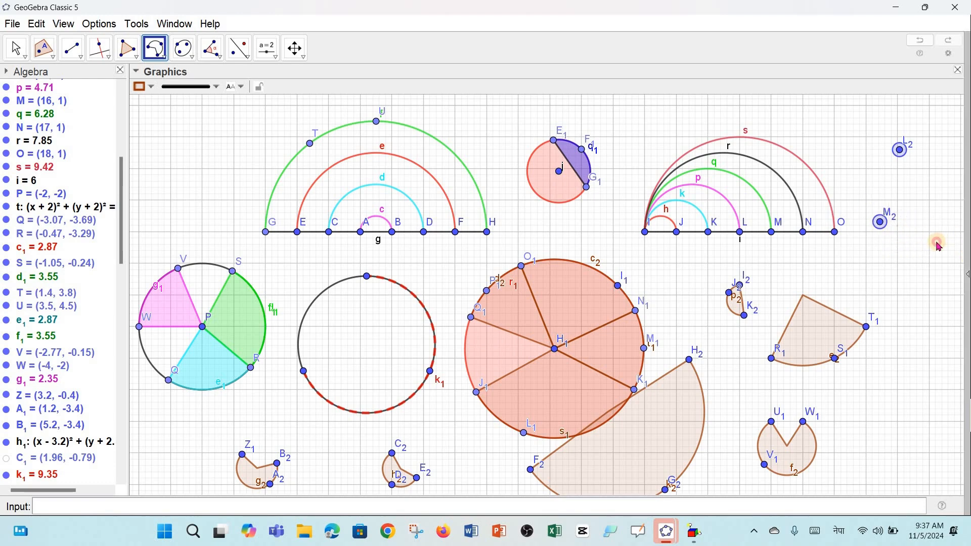
{"action": "key", "text": "Escape"}
{"action": "double_click", "coordinate": [727, 226]}
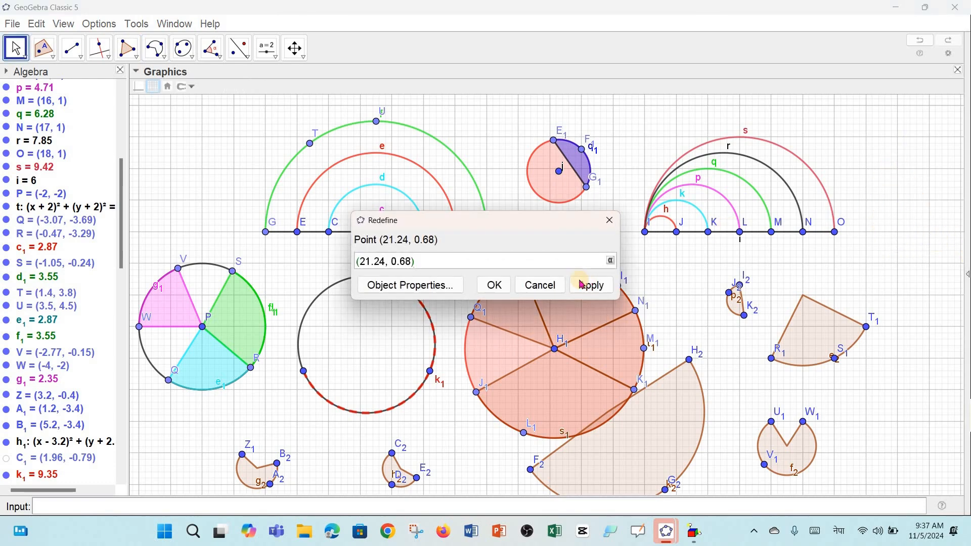
{"action": "left_click", "coordinate": [540, 283]}
Draw a small circumcircular sector to the right of point O and a larger one beneath it, beside T₁.
{"action": "left_click", "coordinate": [161, 52]}
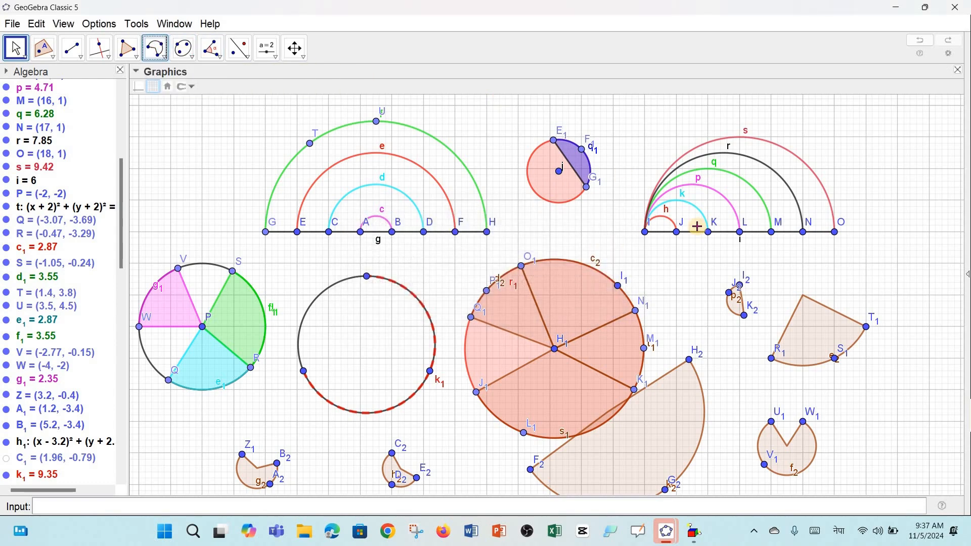
{"action": "left_click", "coordinate": [899, 232]}
{"action": "left_click", "coordinate": [884, 259]}
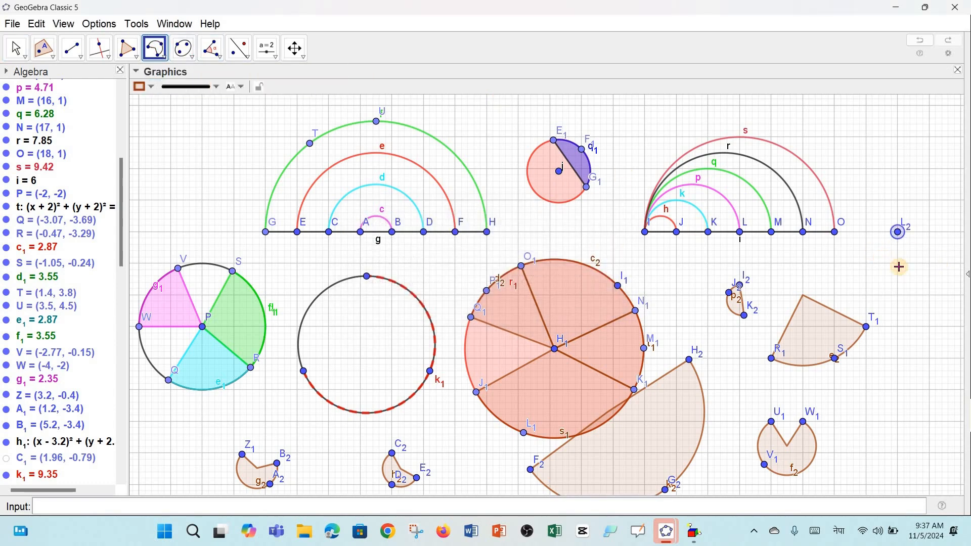
{"action": "left_click", "coordinate": [918, 273]}
{"action": "left_click", "coordinate": [905, 306]}
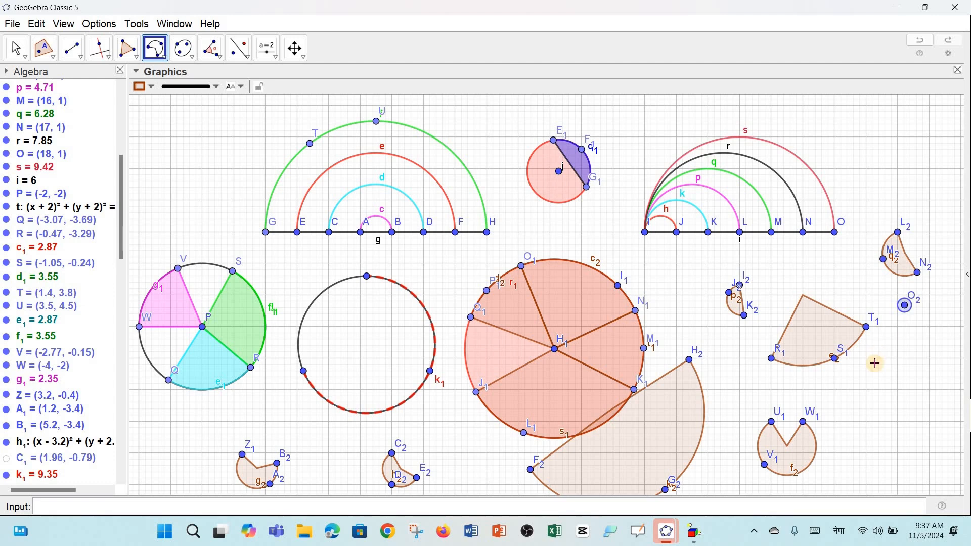
{"action": "left_click", "coordinate": [875, 364]}
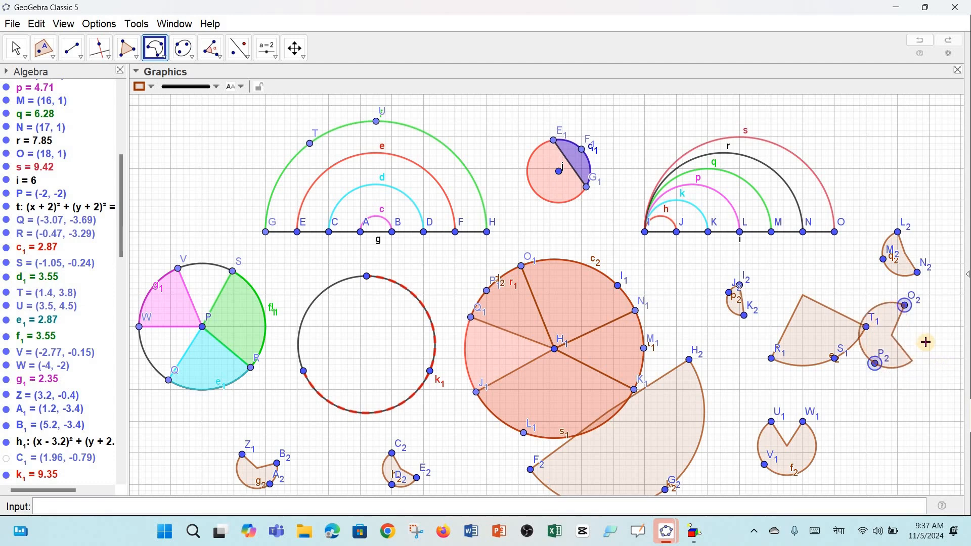
{"action": "left_click", "coordinate": [937, 324]}
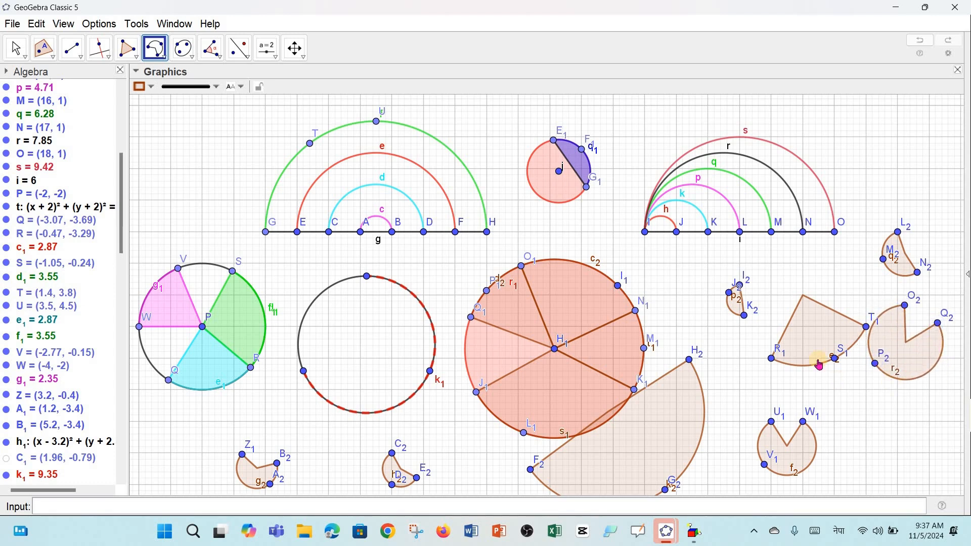
Draw two narrow circumcircular sectors, one left of the green semicircle and one right of semicircle s.
{"action": "left_click", "coordinate": [186, 143]}
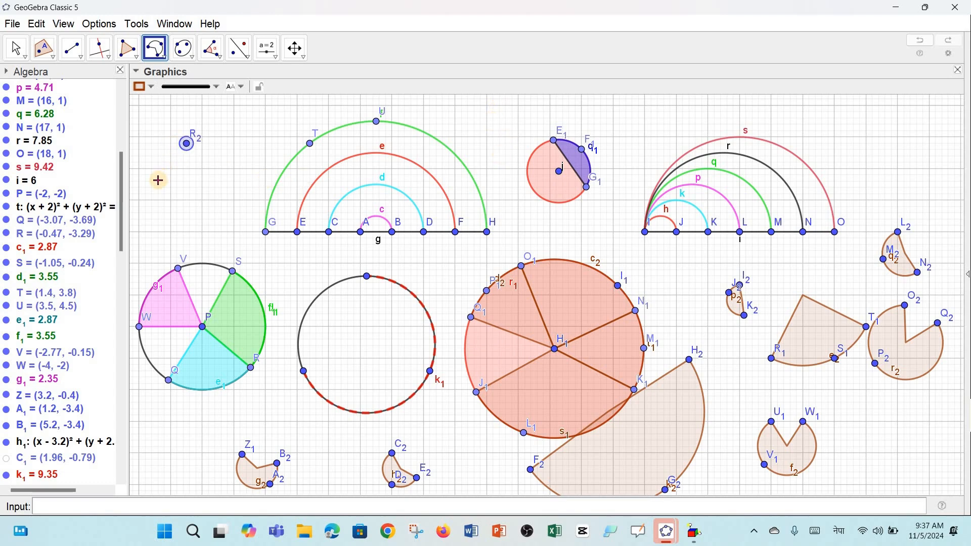
{"action": "left_click", "coordinate": [159, 164]}
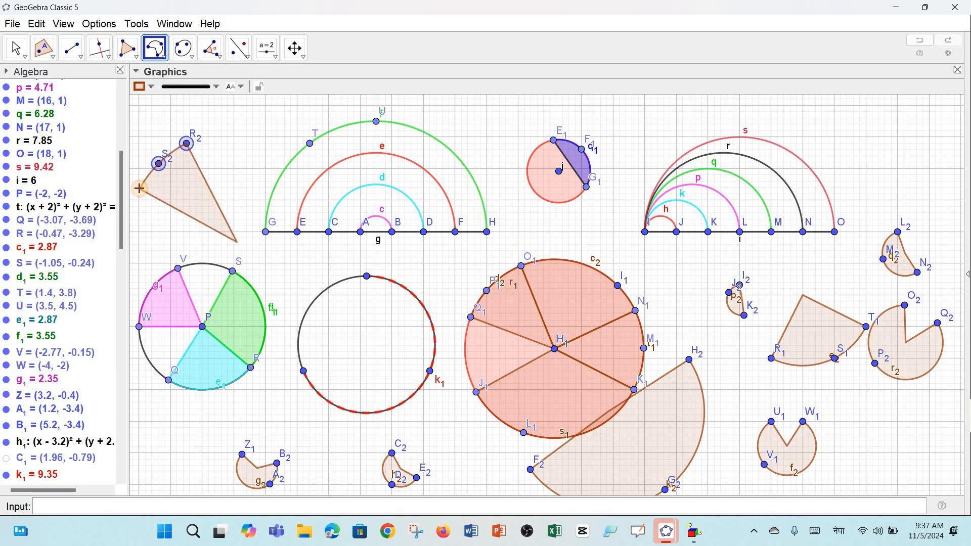
{"action": "left_click", "coordinate": [140, 188]}
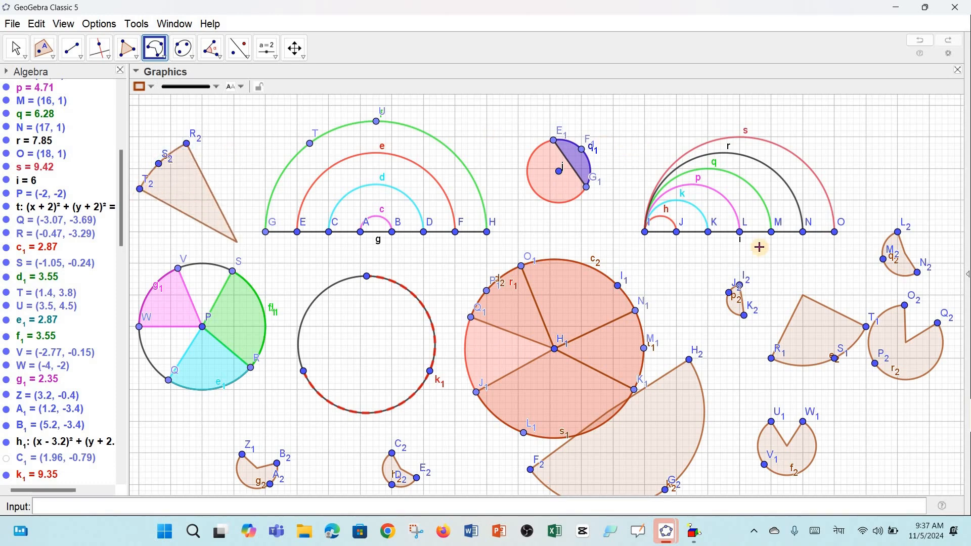
{"action": "left_click", "coordinate": [883, 130]}
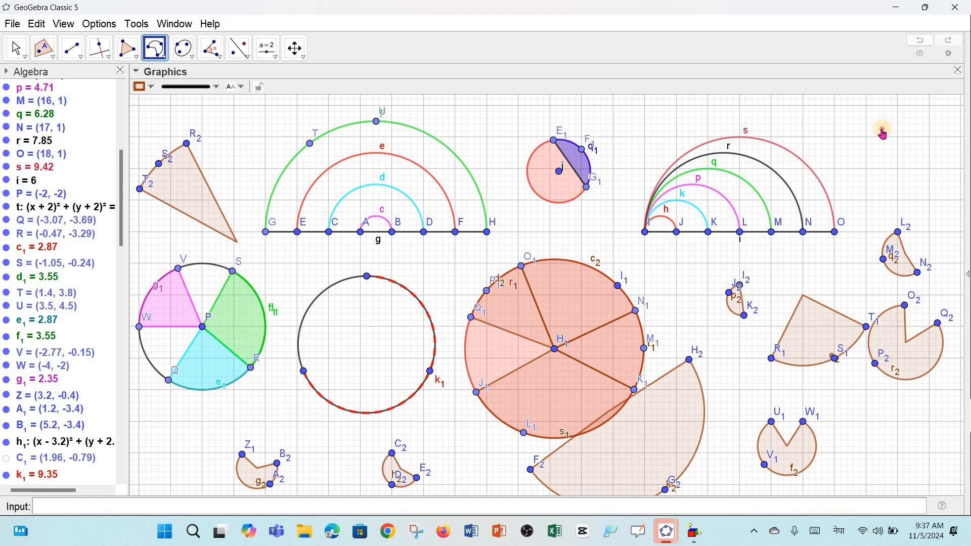
{"action": "left_click", "coordinate": [868, 166]}
{"action": "left_click", "coordinate": [865, 198]}
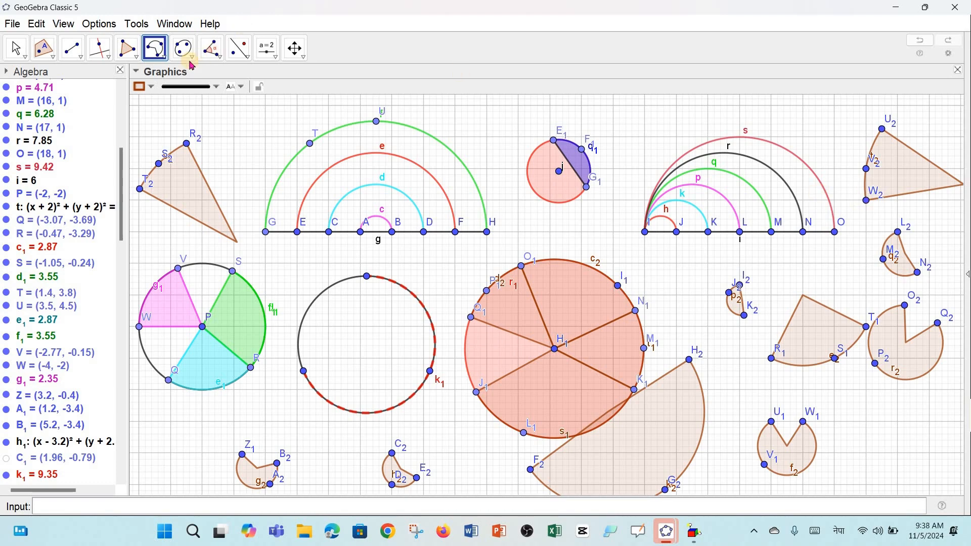
Draw a small circumcircular arc through three new points to the left of sector Z₁A₂B₂.
{"action": "left_click", "coordinate": [154, 51]}
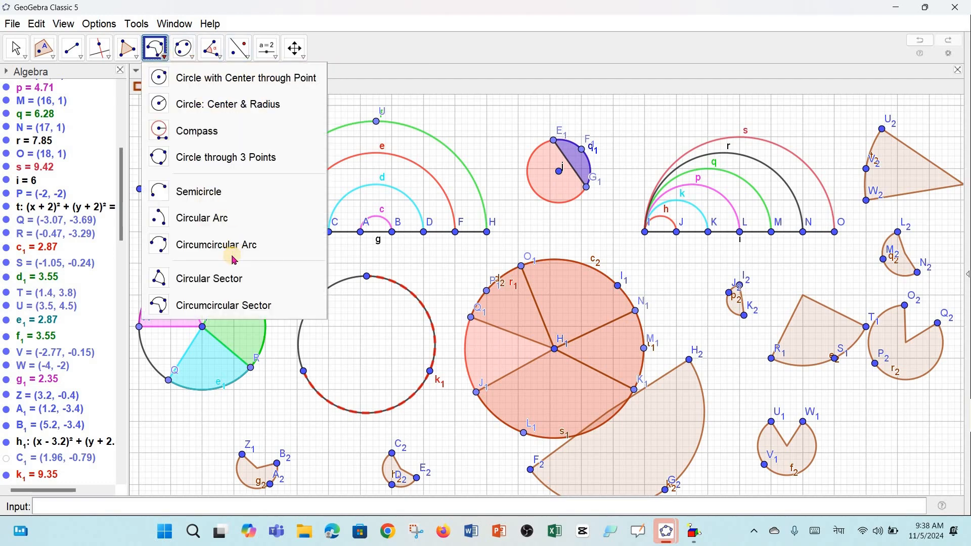
{"action": "left_click", "coordinate": [204, 246]}
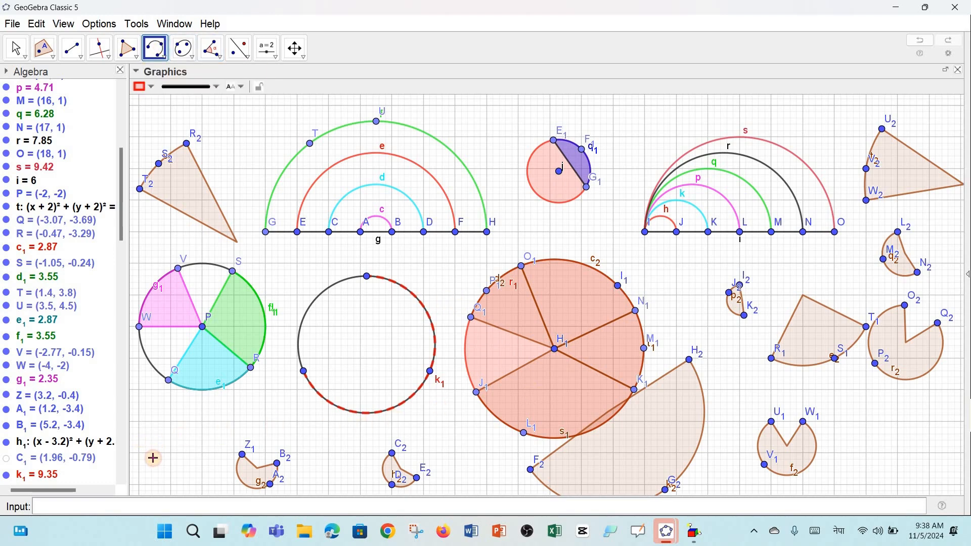
{"action": "left_click", "coordinate": [155, 442]}
{"action": "left_click", "coordinate": [153, 459]}
{"action": "left_click", "coordinate": [173, 475]}
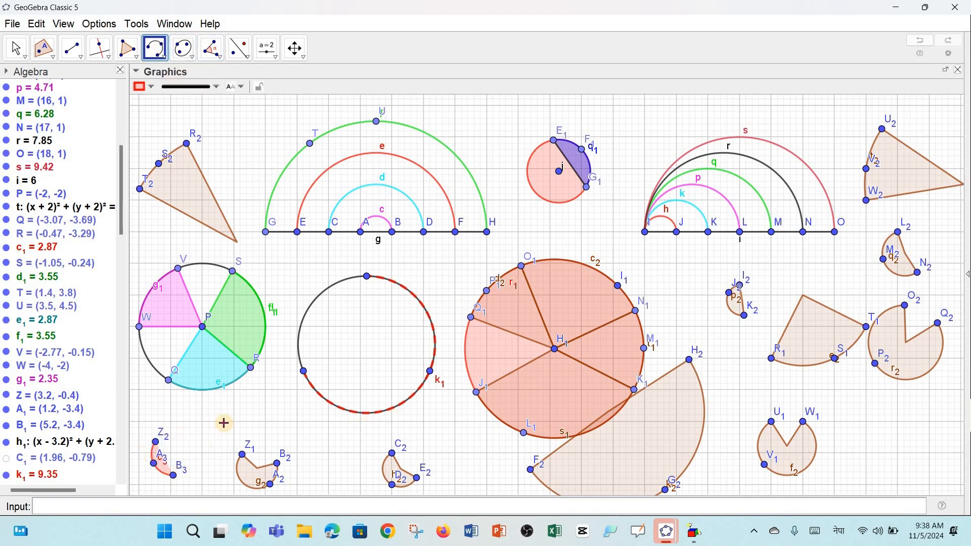
{"action": "left_click", "coordinate": [208, 415]}
{"action": "left_click", "coordinate": [203, 434]}
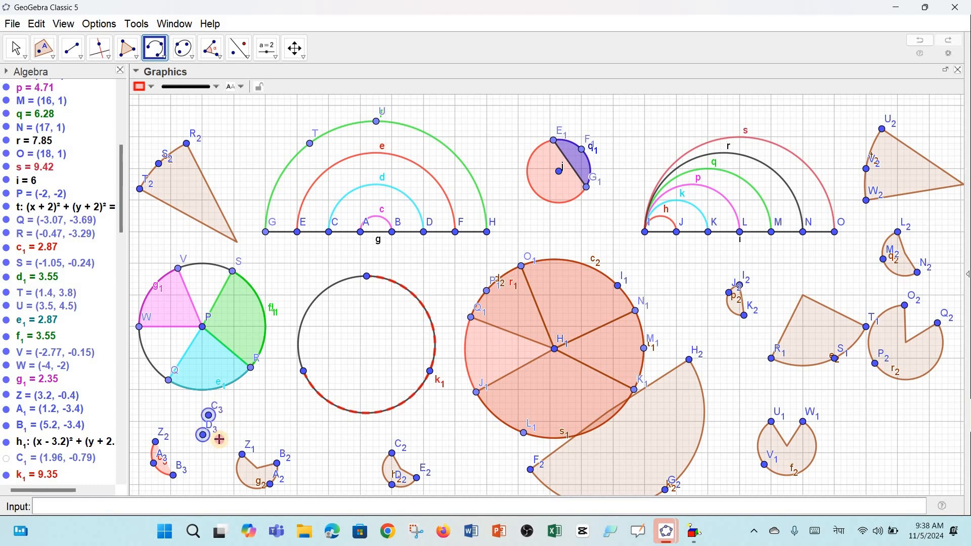
{"action": "double_click", "coordinate": [219, 440]}
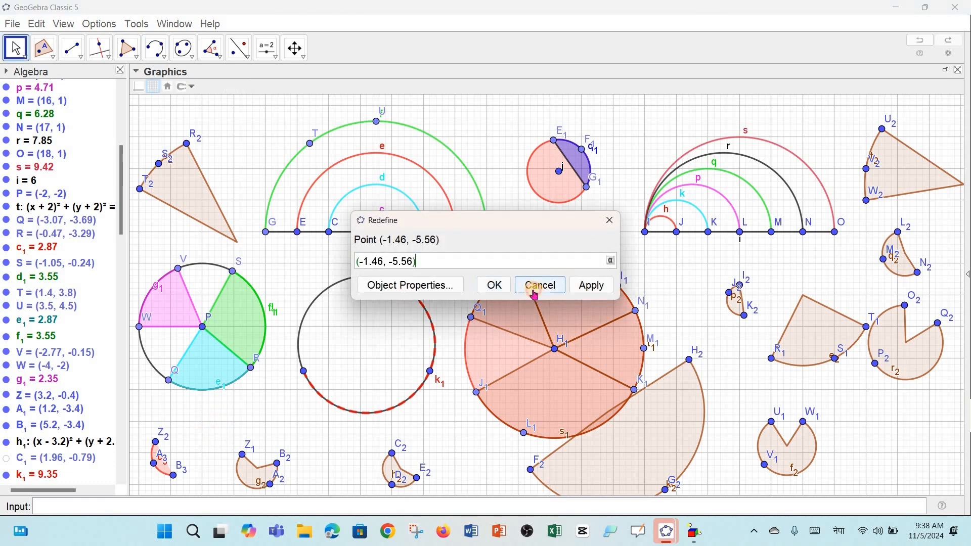
{"action": "left_click", "coordinate": [534, 282]}
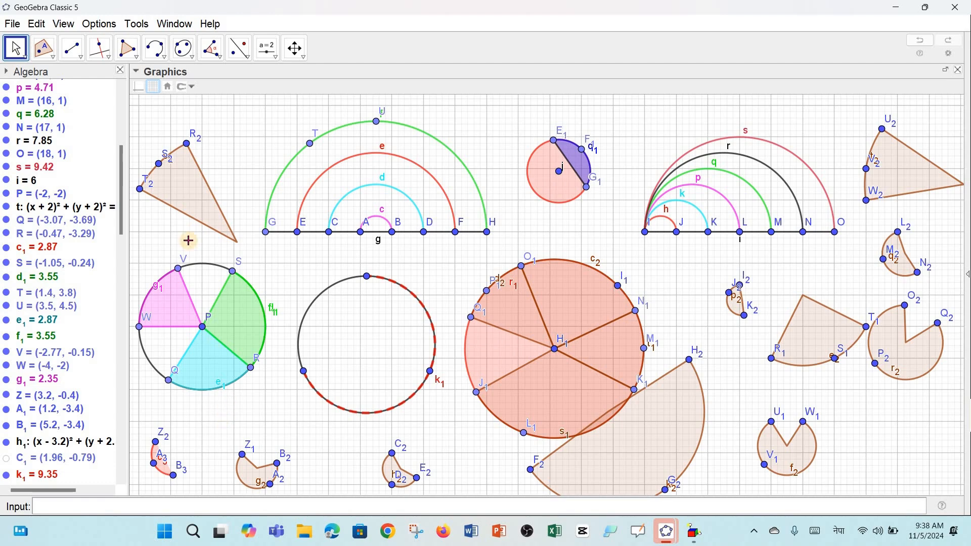
{"action": "left_click", "coordinate": [154, 45]}
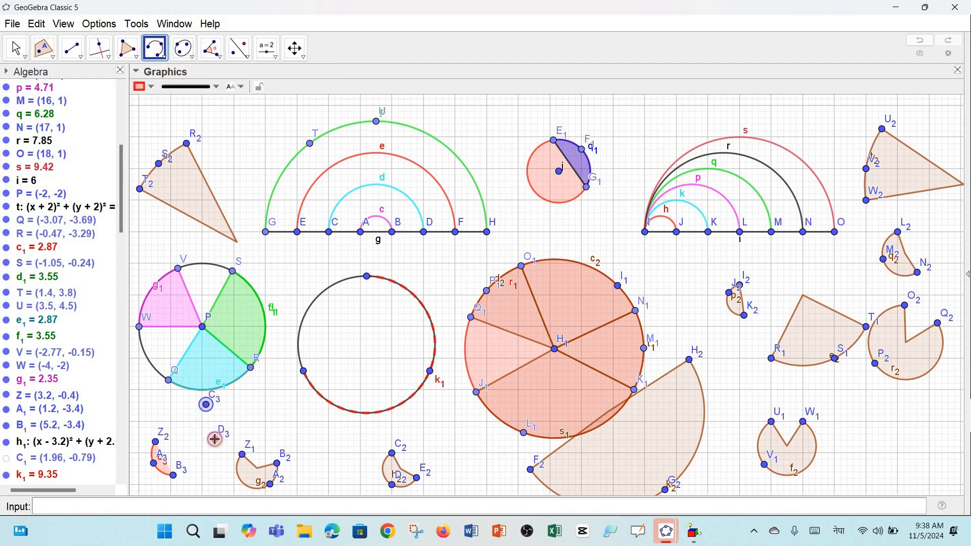
{"action": "key", "text": "Escape"}
{"action": "left_click", "coordinate": [540, 288]}
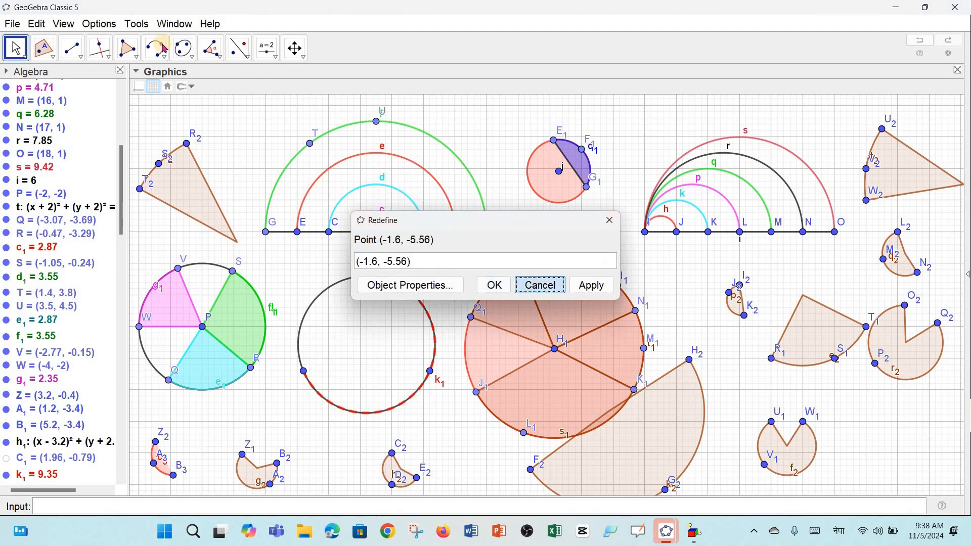
Draw a small circumcircular arc through three new points between arc Z₂A₃B₃ and sector Z₁A₂B₂, and move its lower endpoint further down.
{"action": "left_click", "coordinate": [155, 46]}
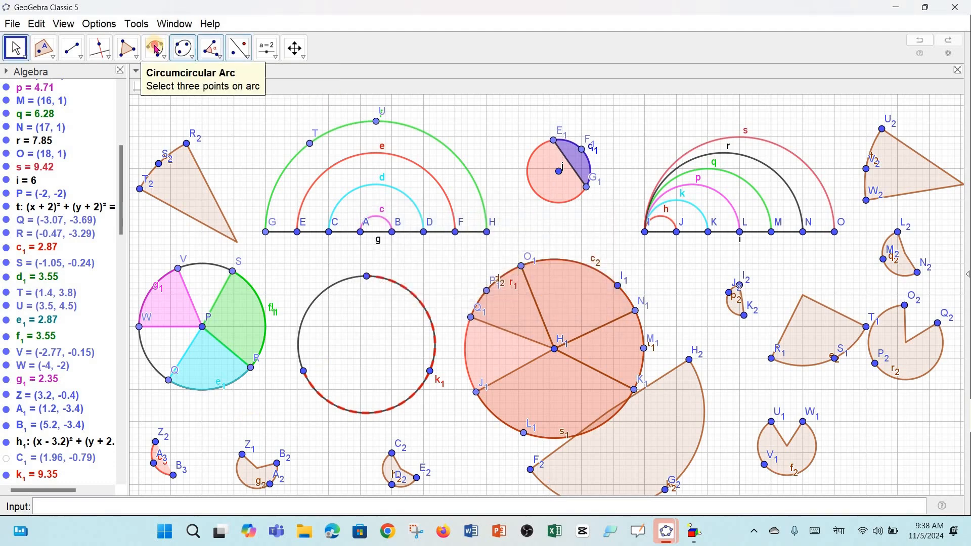
{"action": "left_click", "coordinate": [197, 416]}
{"action": "left_click", "coordinate": [190, 434]}
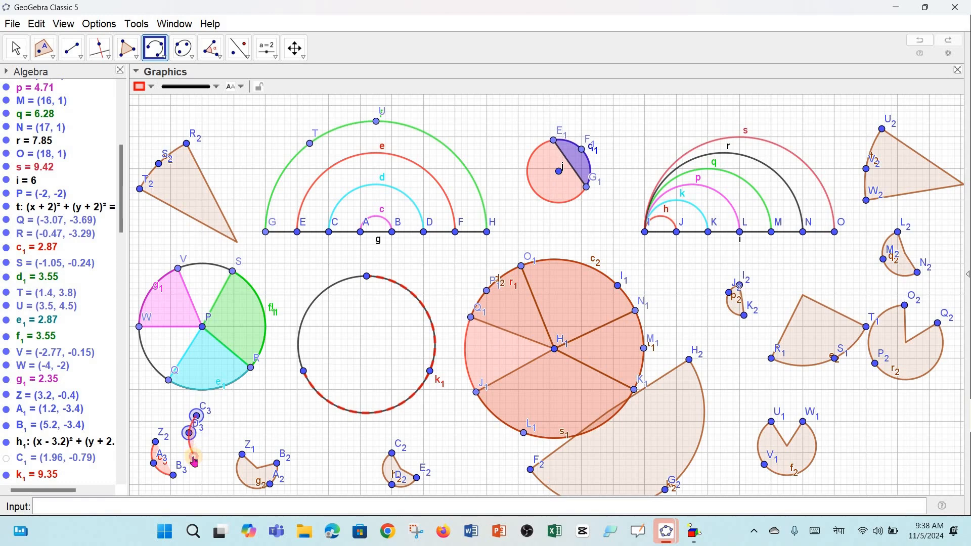
{"action": "left_click", "coordinate": [195, 457]}
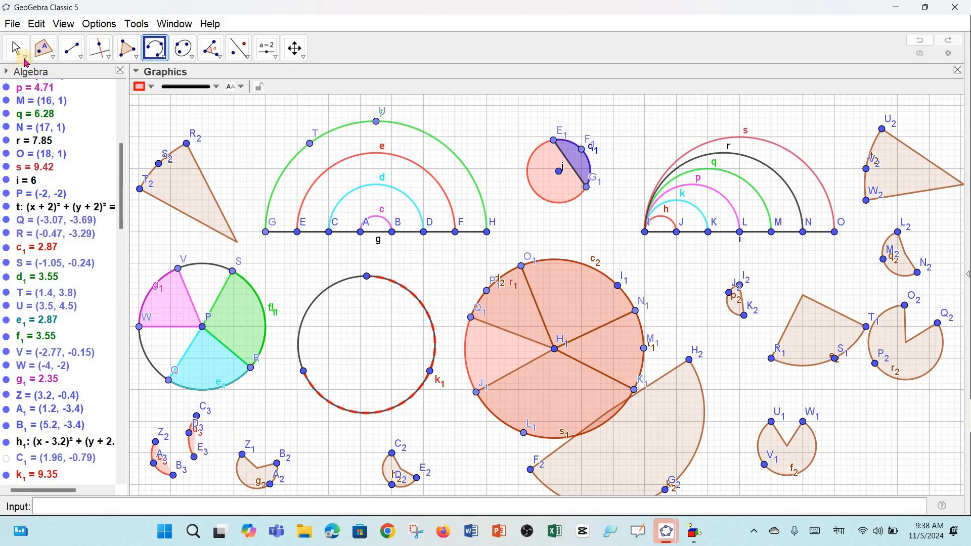
{"action": "key", "text": "Escape"}
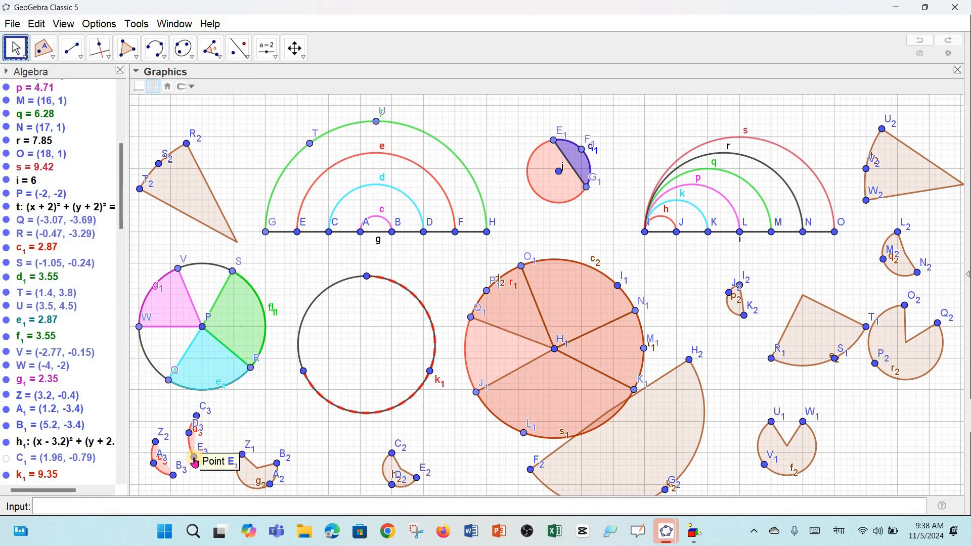
{"action": "mouse_move", "coordinate": [194, 458]}
{"action": "left_mouse_down"}
{"action": "mouse_move", "coordinate": [245, 424]}
{"action": "mouse_move", "coordinate": [219, 438]}
{"action": "mouse_move", "coordinate": [218, 478]}
{"action": "mouse_move", "coordinate": [193, 484]}
{"action": "left_mouse_up"}
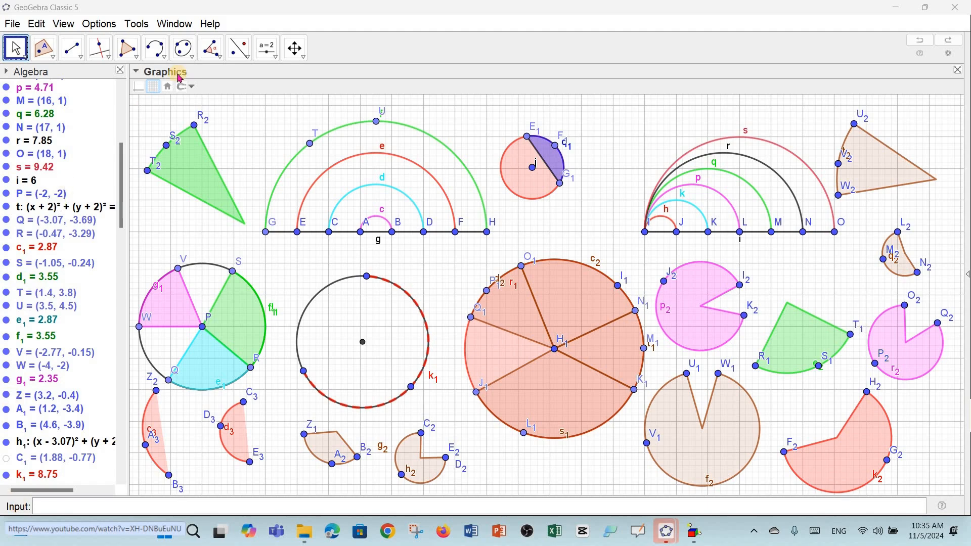
Draw two segments joining the centre of the circle with the dashed red arc to points A₁ and B₁ on its circumference.
{"action": "left_click", "coordinate": [166, 60]}
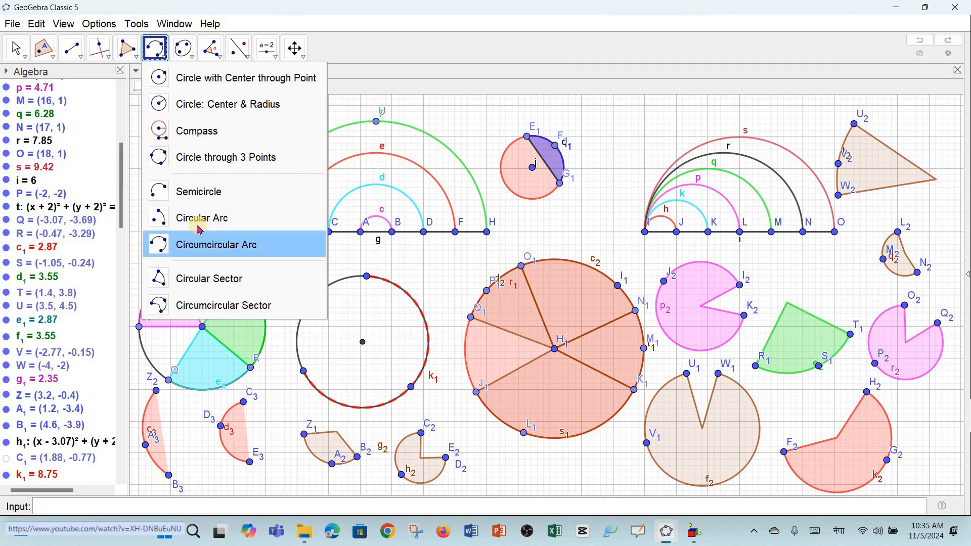
{"action": "left_click", "coordinate": [72, 48]}
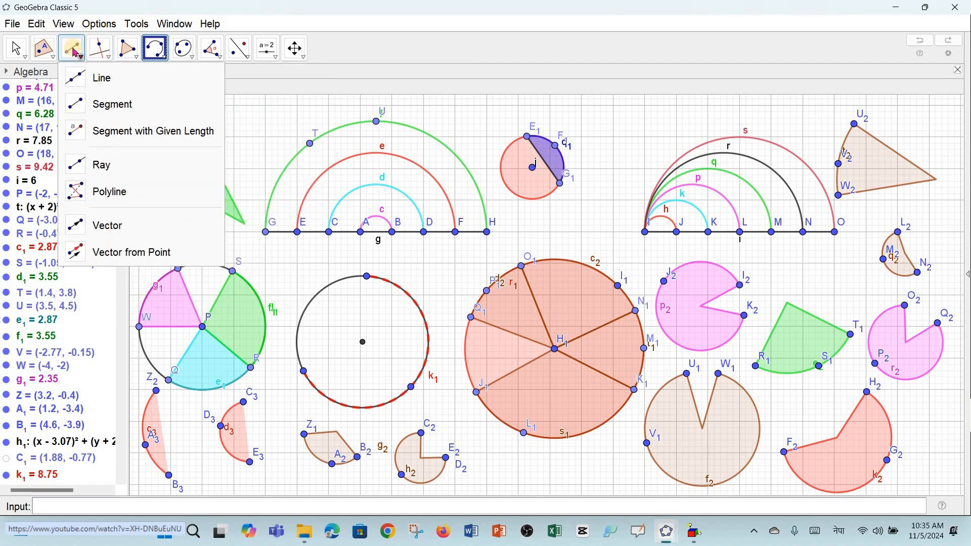
{"action": "left_click", "coordinate": [107, 102]}
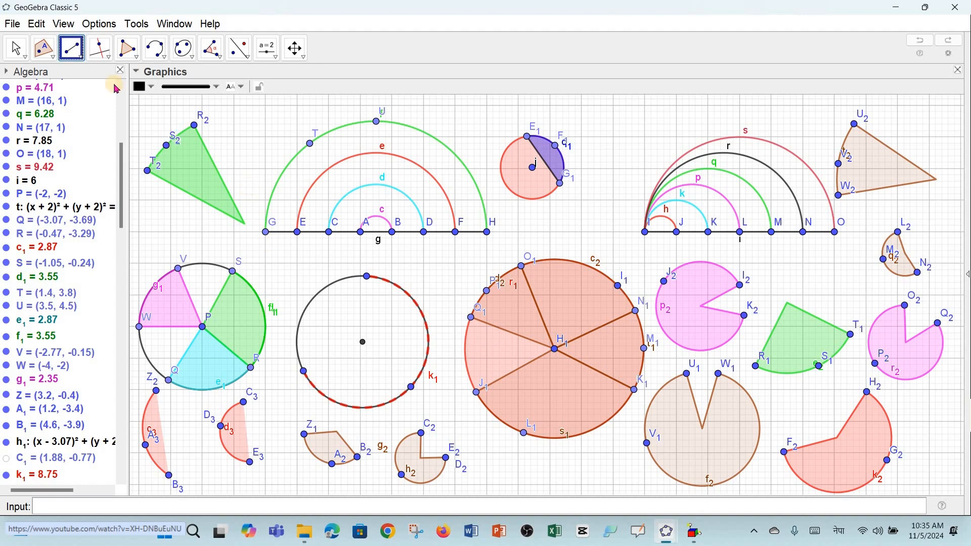
{"action": "left_click", "coordinate": [80, 62]}
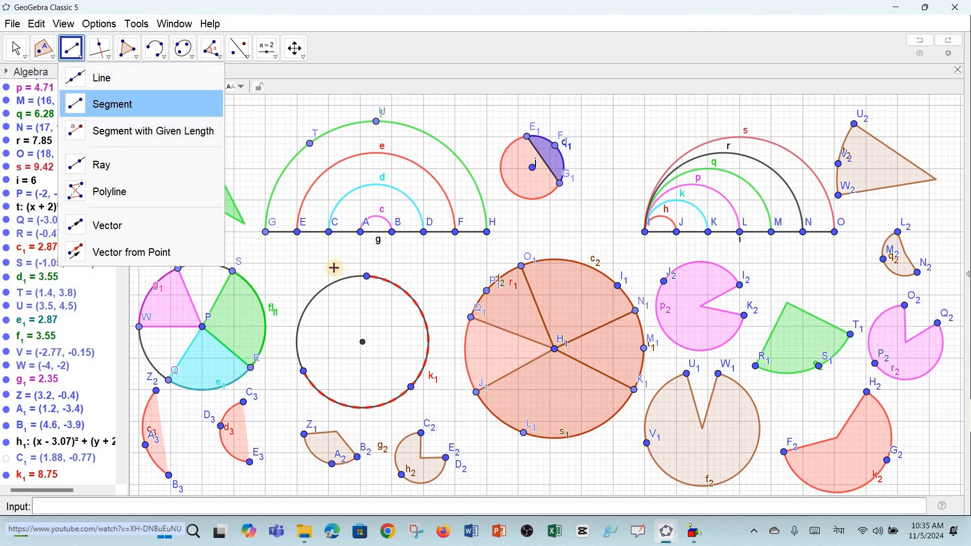
{"action": "left_click", "coordinate": [309, 355]}
{"action": "left_click", "coordinate": [304, 370]}
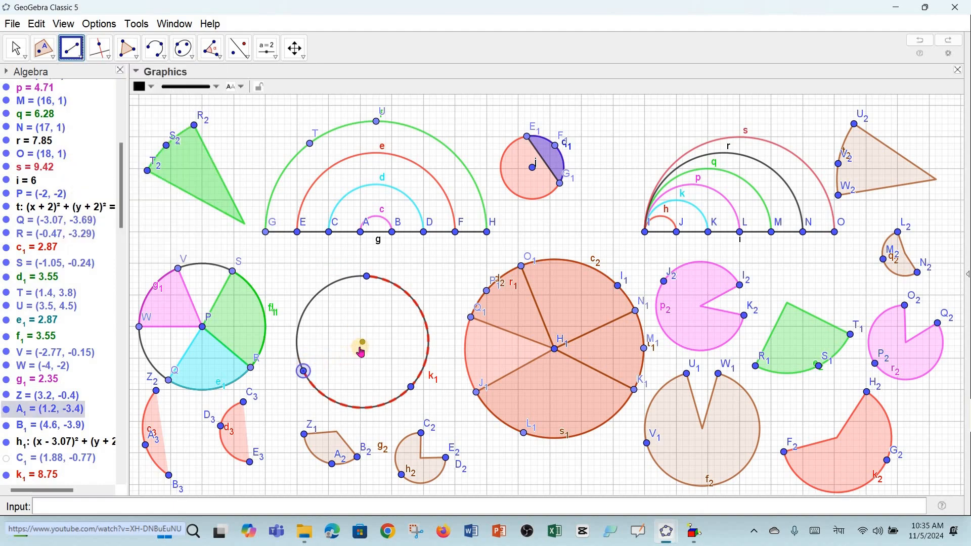
{"action": "left_click", "coordinate": [363, 343]}
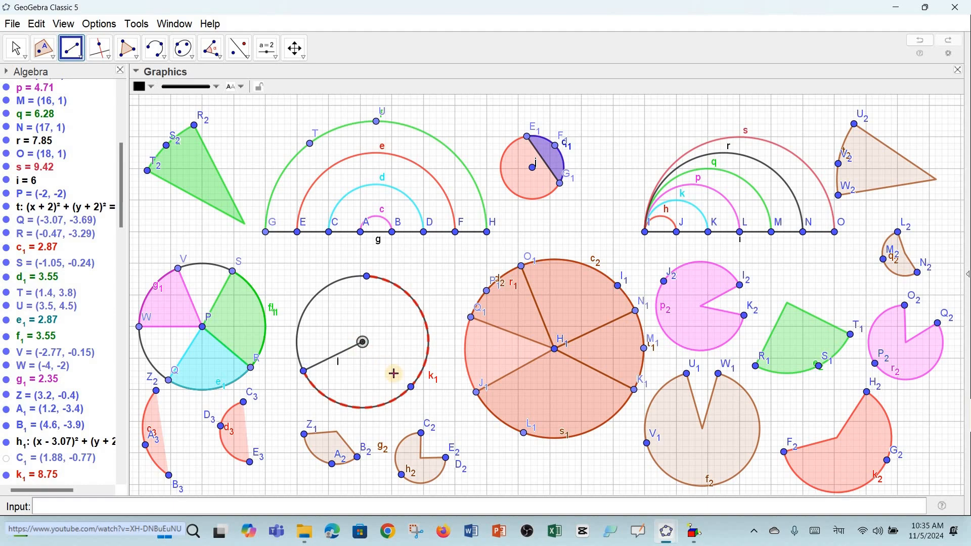
{"action": "left_click", "coordinate": [408, 387]}
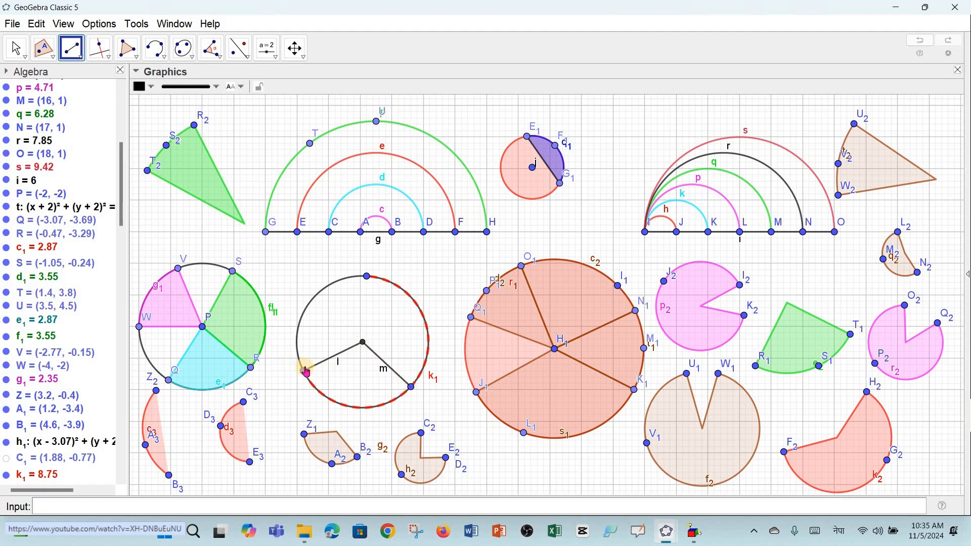
Draw chords from A₁ to the circle's uppermost point Z and from Z to B₁.
{"action": "left_click", "coordinate": [304, 370]}
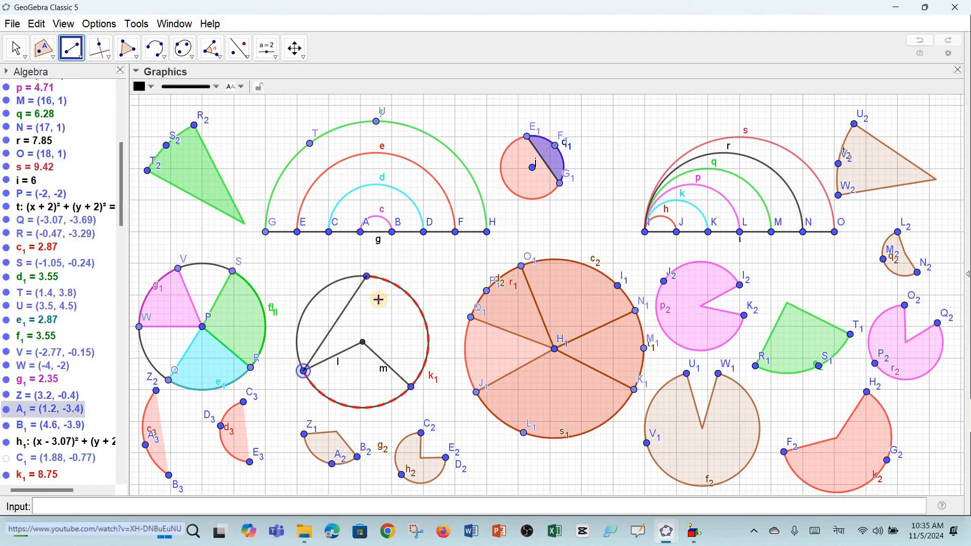
{"action": "left_click", "coordinate": [369, 275]}
{"action": "left_click", "coordinate": [367, 275]}
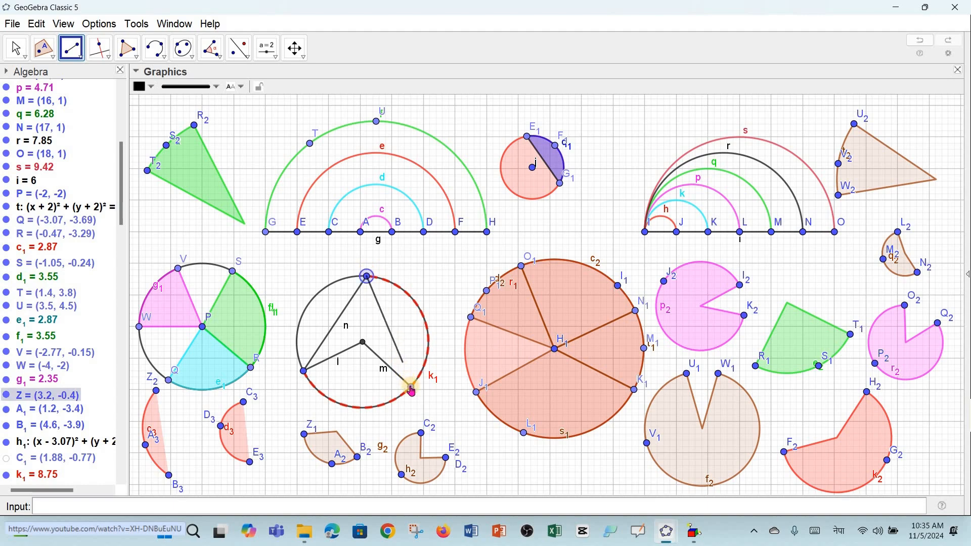
{"action": "left_click", "coordinate": [411, 388]}
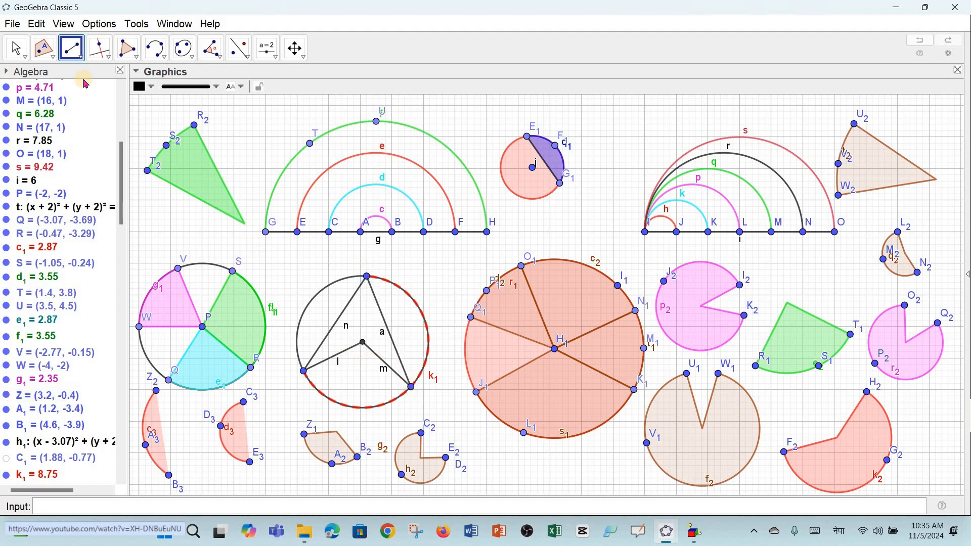
Hide the labels of the two radii and two chords in the circle with the dashed red arc.
{"action": "left_click", "coordinate": [18, 49]}
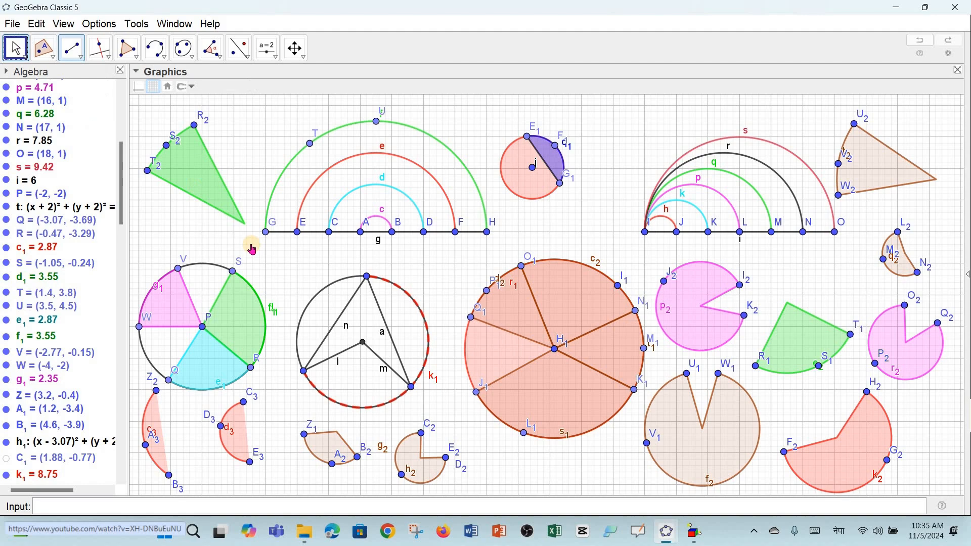
{"action": "left_click", "coordinate": [336, 360]}
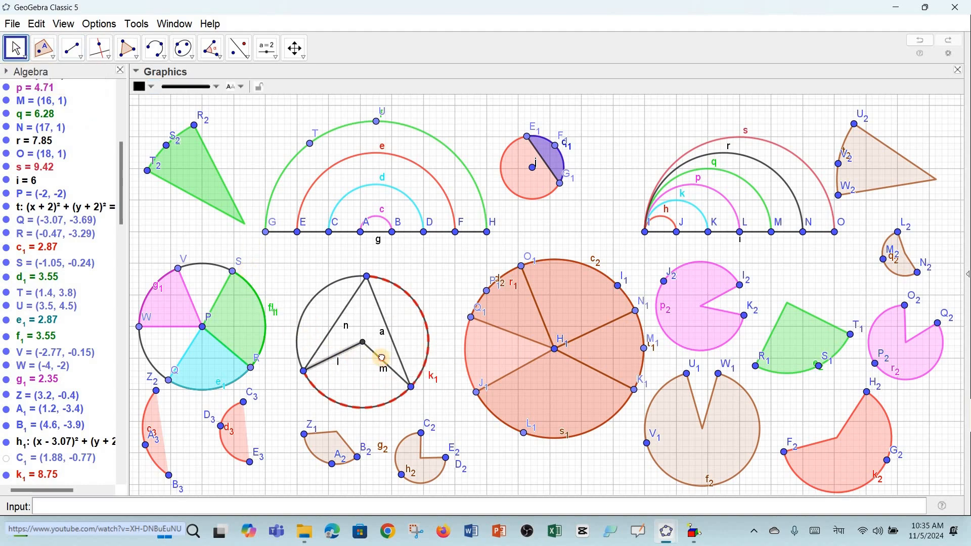
{"action": "left_click", "coordinate": [382, 358], "text": "ctrl"}
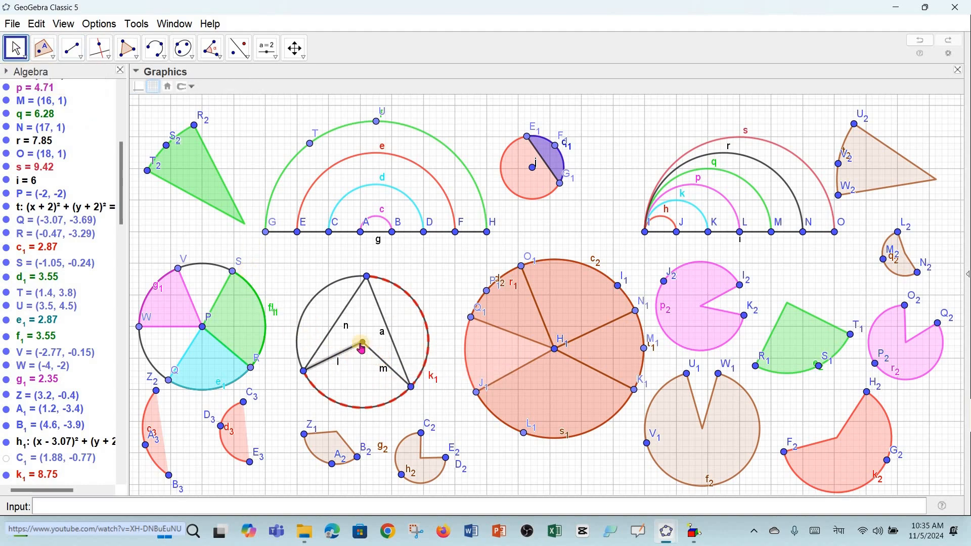
{"action": "left_click", "coordinate": [340, 318], "text": "ctrl"}
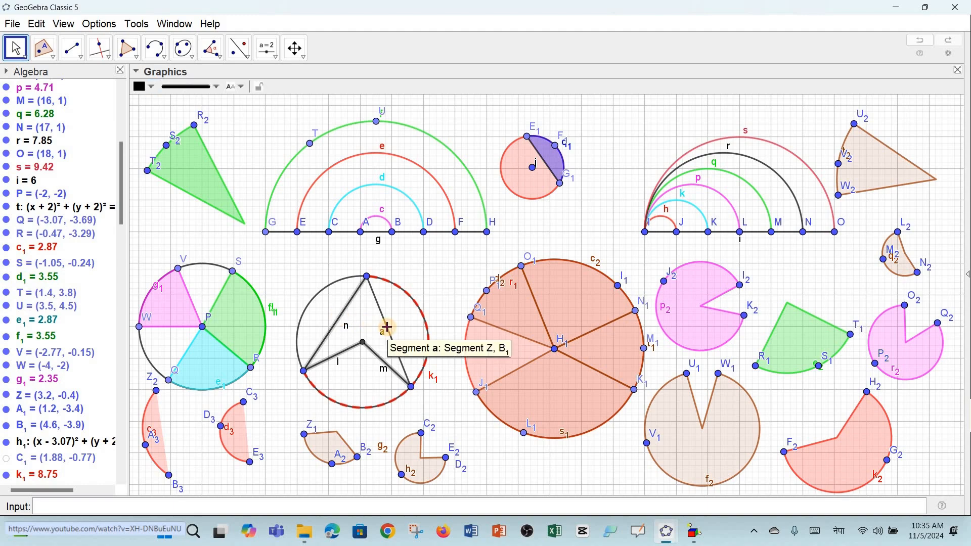
{"action": "left_click", "coordinate": [389, 331], "text": "ctrl"}
{"action": "right_click", "coordinate": [389, 332]}
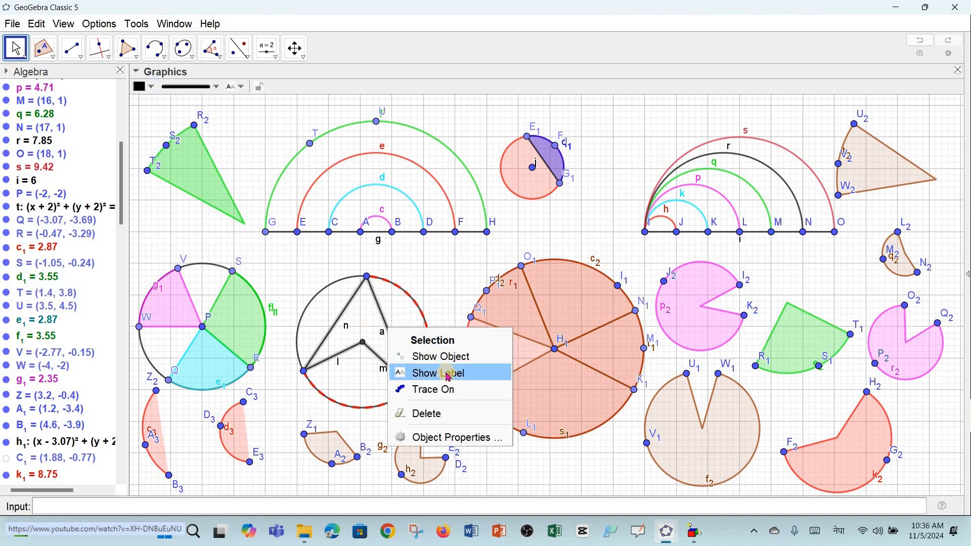
{"action": "left_click", "coordinate": [447, 372]}
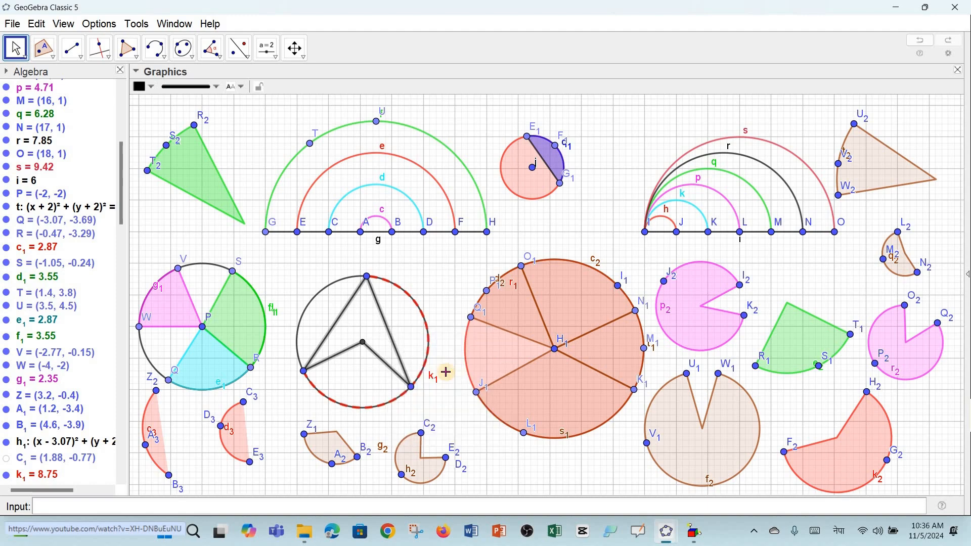
Add the central angle between A₁, the circle's centre and B₁ using the Angle tool.
{"action": "left_click", "coordinate": [221, 53]}
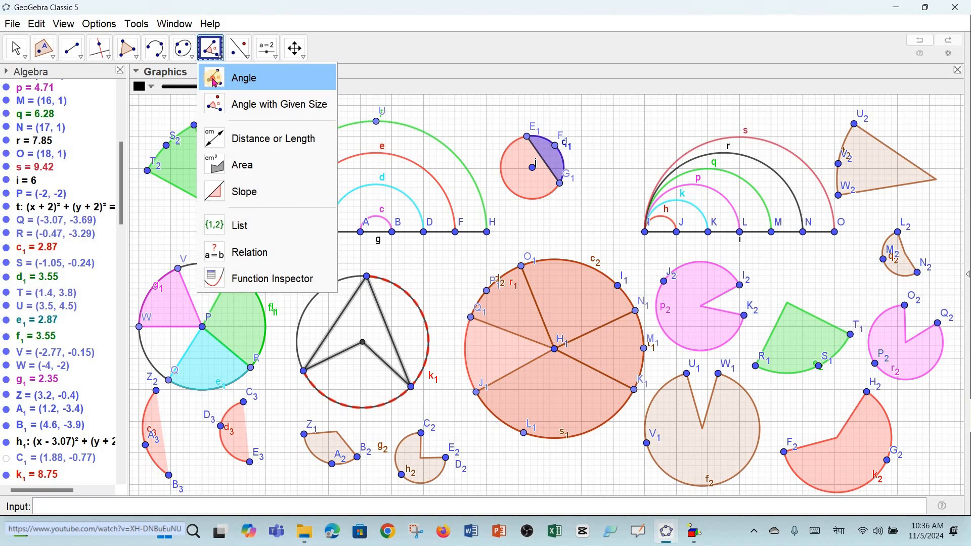
{"action": "left_click", "coordinate": [215, 82]}
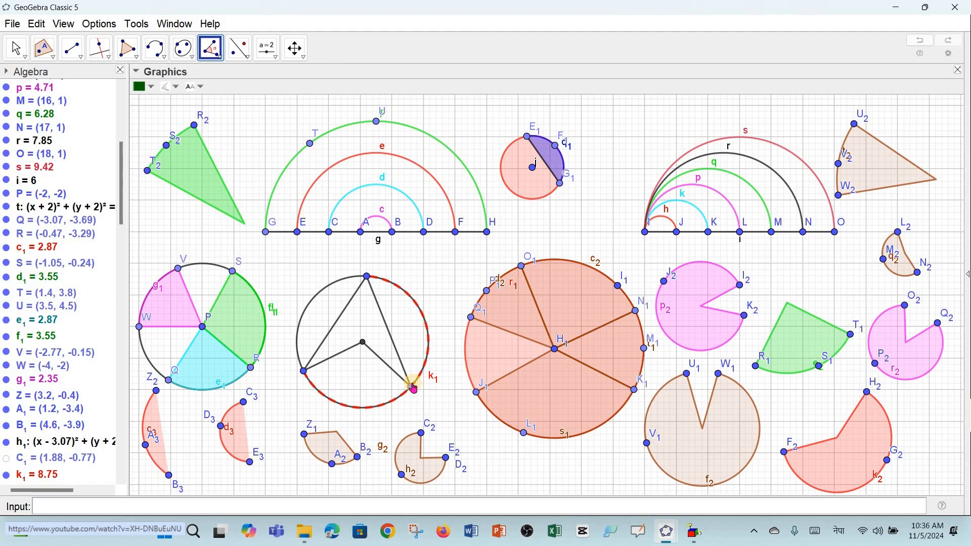
{"action": "left_click", "coordinate": [304, 372]}
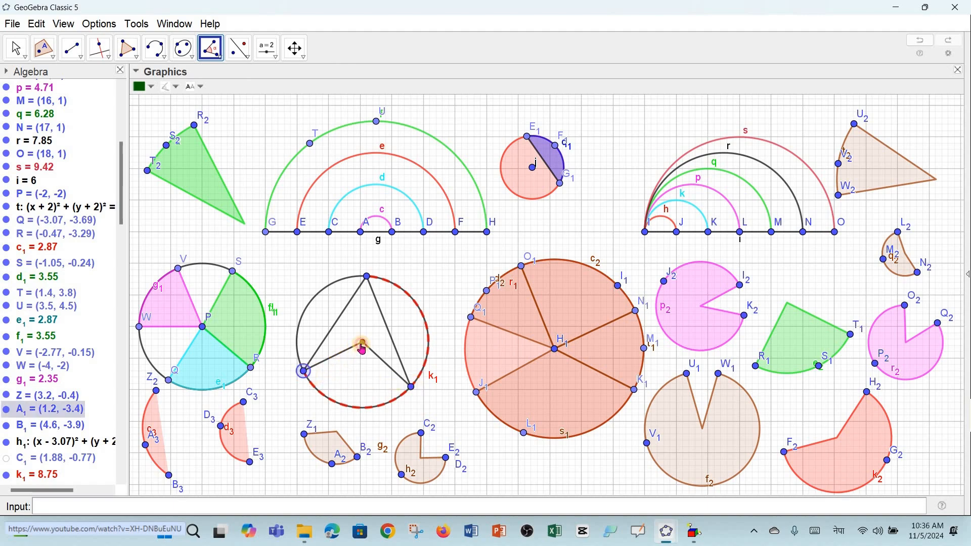
{"action": "left_click", "coordinate": [363, 344]}
{"action": "left_click", "coordinate": [412, 389]}
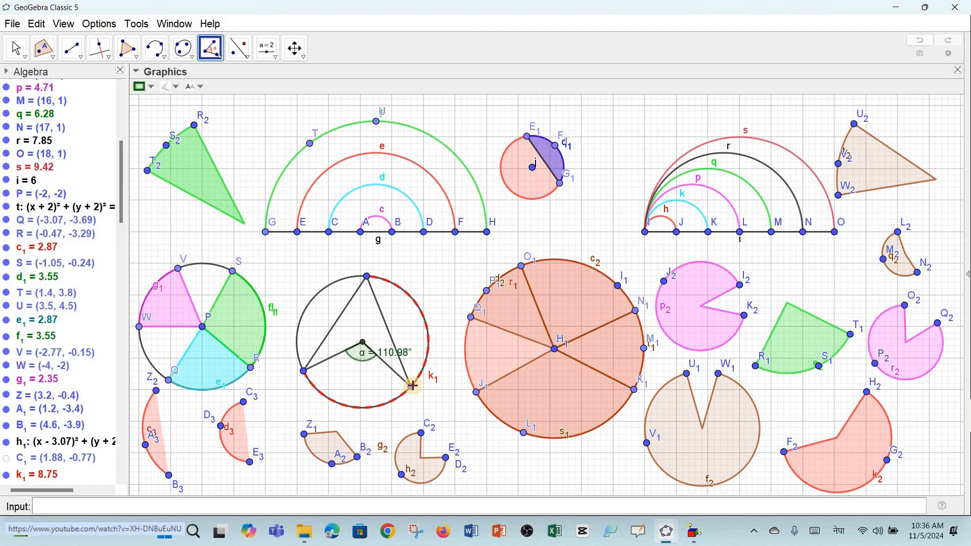
{"action": "left_click", "coordinate": [15, 48]}
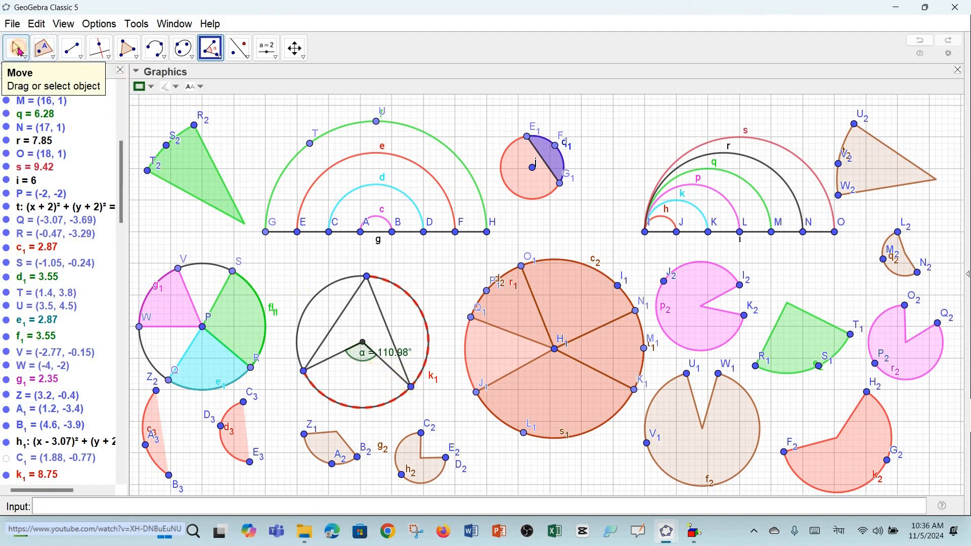
{"action": "left_click", "coordinate": [305, 373]}
{"action": "left_click", "coordinate": [366, 278]}
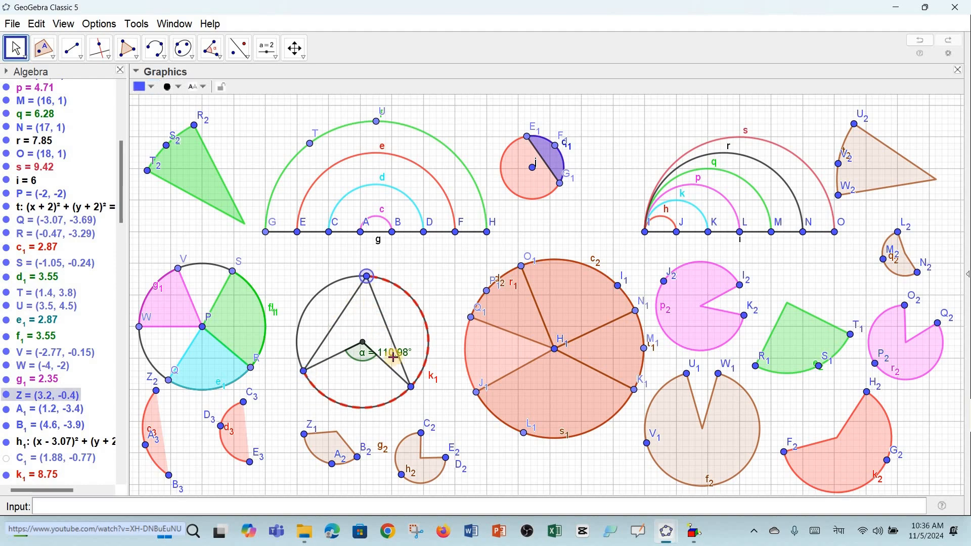
{"action": "left_click", "coordinate": [412, 386]}
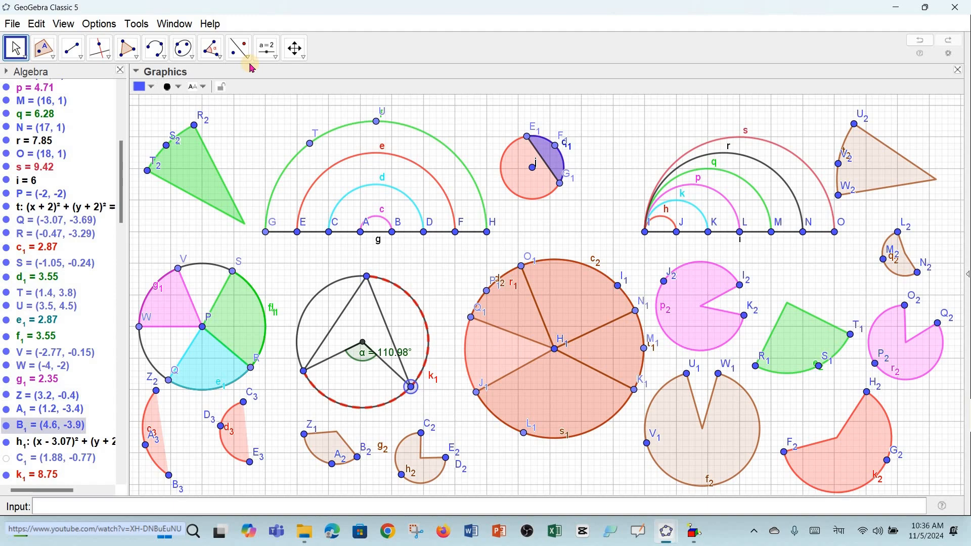
Add the inscribed angle A₁ZB₁ at the circle's uppermost point using the Angle tool.
{"action": "left_click", "coordinate": [213, 53]}
{"action": "left_click", "coordinate": [213, 53]}
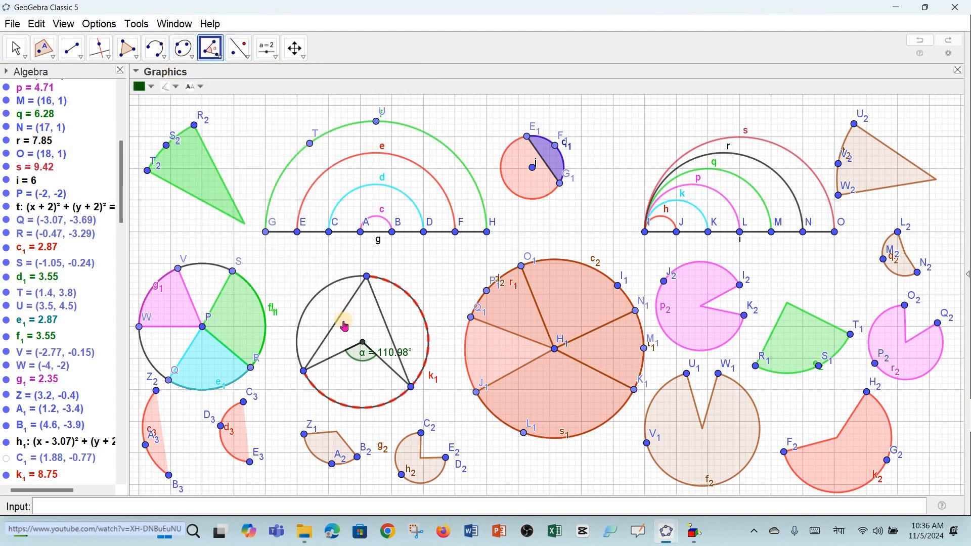
{"action": "left_click", "coordinate": [304, 372]}
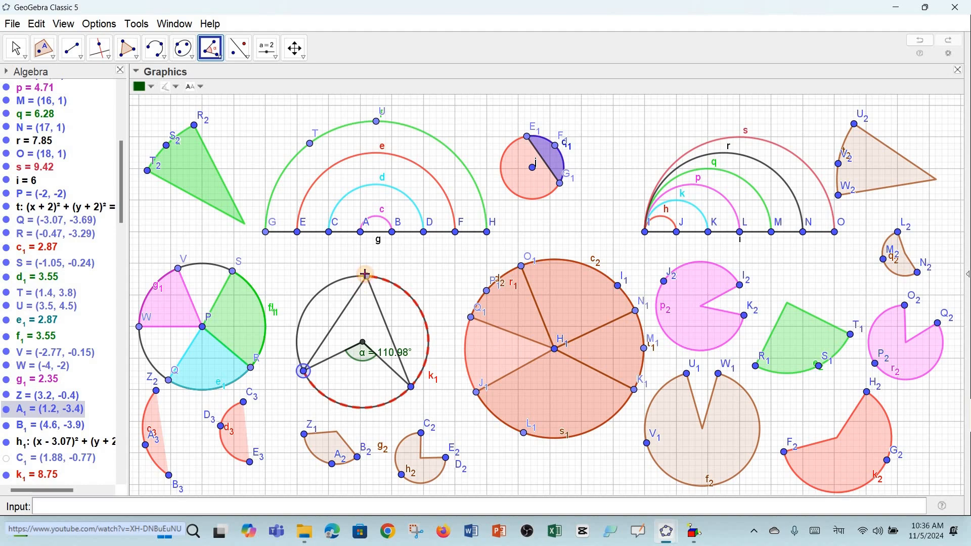
{"action": "left_click", "coordinate": [365, 275]}
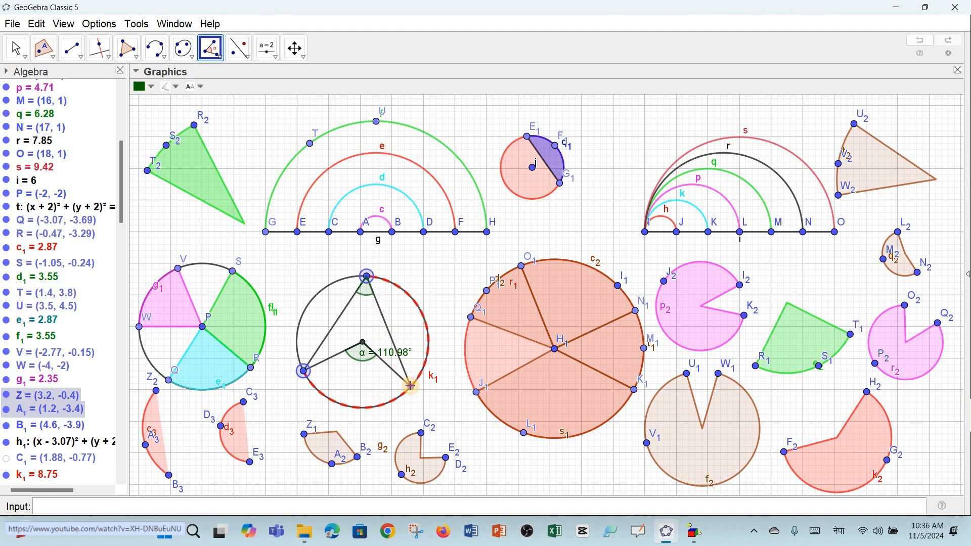
{"action": "left_click", "coordinate": [411, 386]}
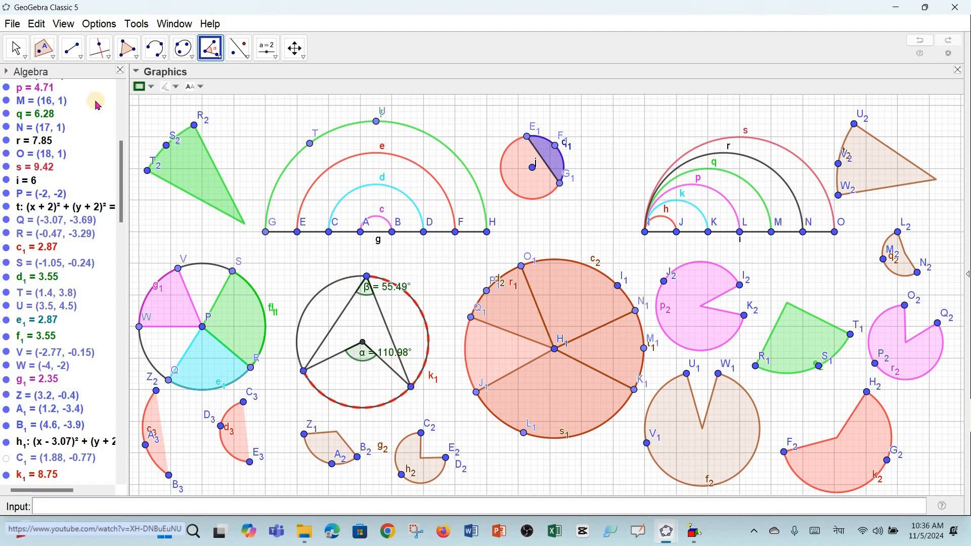
Shift the circle with the dashed red arc, its segments and its angles slightly so that Z lies at (3.26, -0.3).
{"action": "left_click", "coordinate": [16, 48]}
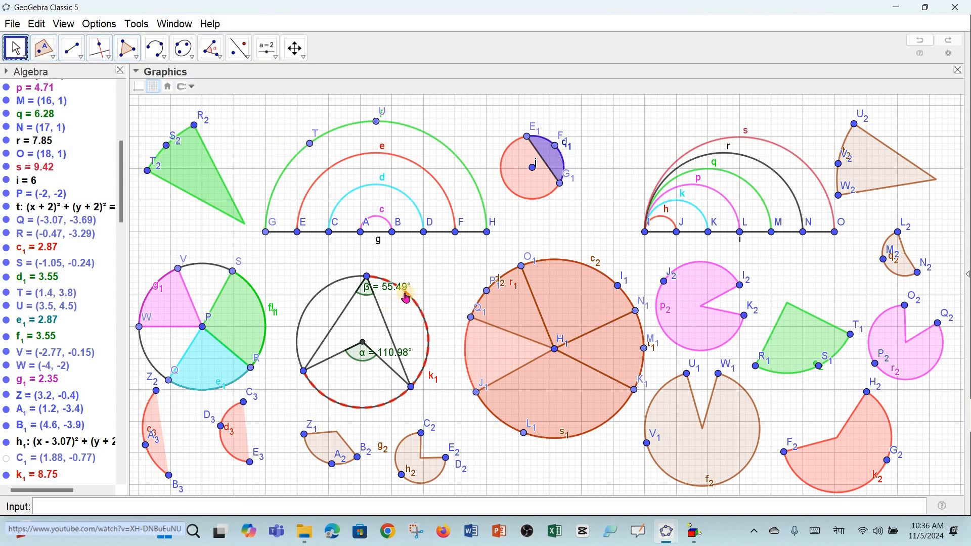
{"action": "mouse_move", "coordinate": [403, 290]}
{"action": "left_mouse_down"}
{"action": "mouse_move", "coordinate": [390, 304]}
{"action": "mouse_move", "coordinate": [408, 278]}
{"action": "left_mouse_up"}
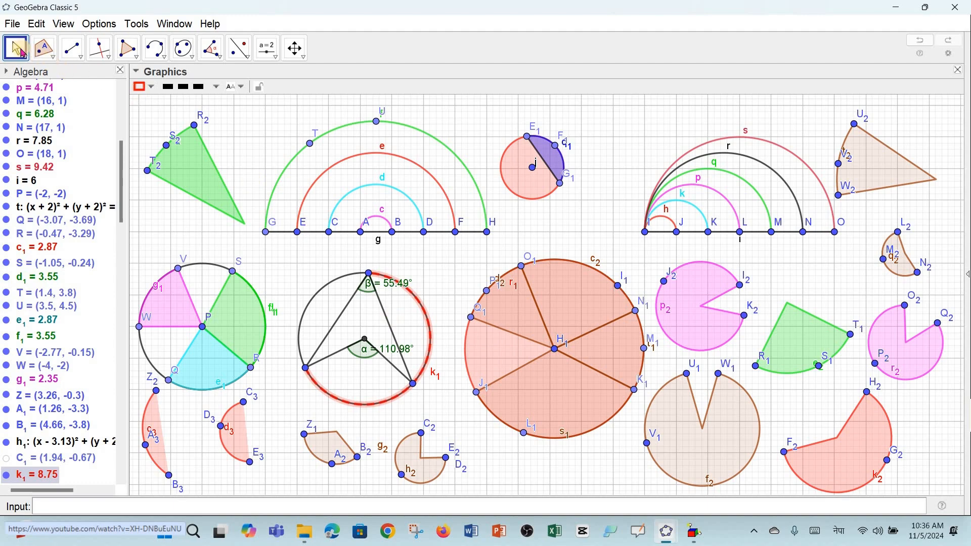
{"action": "left_click", "coordinate": [16, 51]}
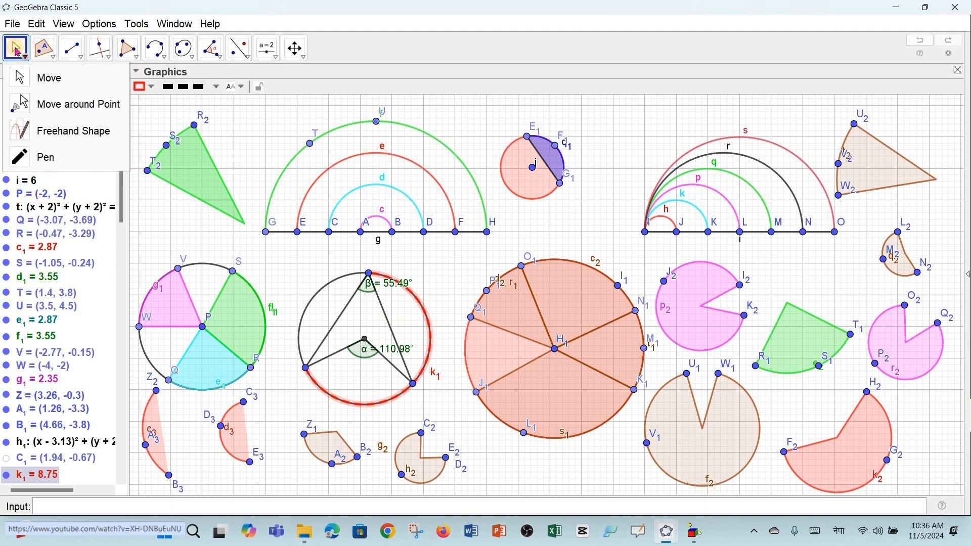